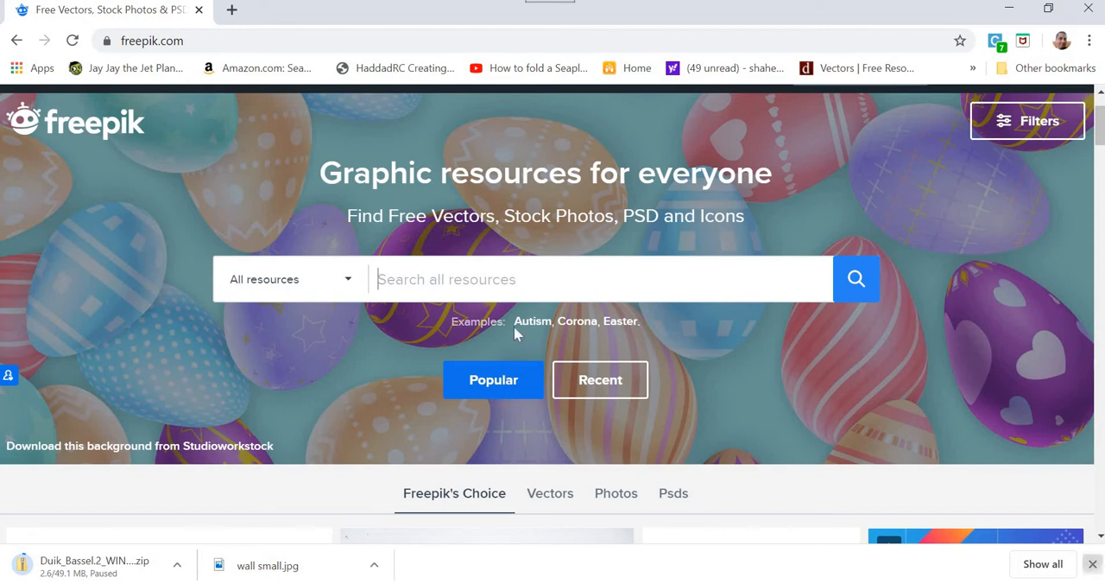
# - Search Freepik's resources for "table lamp"
pyautogui.click(478, 289)
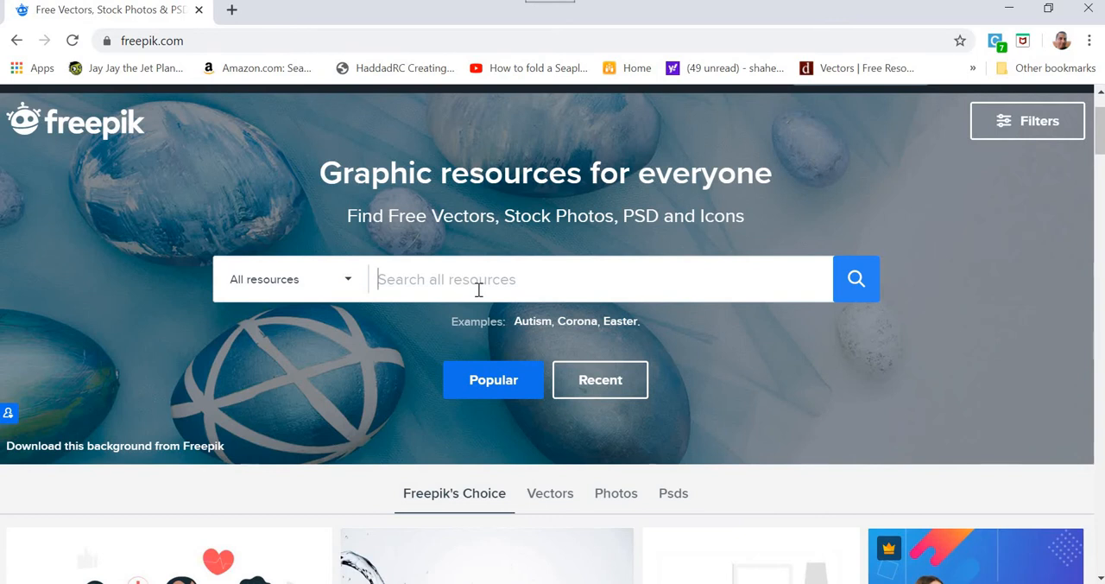
pyautogui.write('table lam')
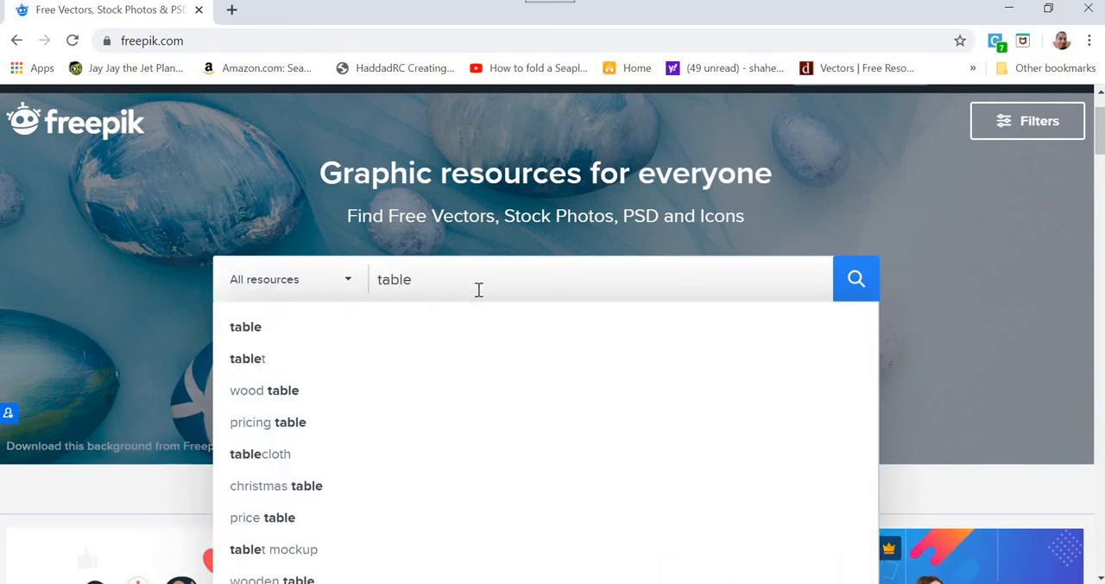
pyautogui.write('p')
pyautogui.press('Return')
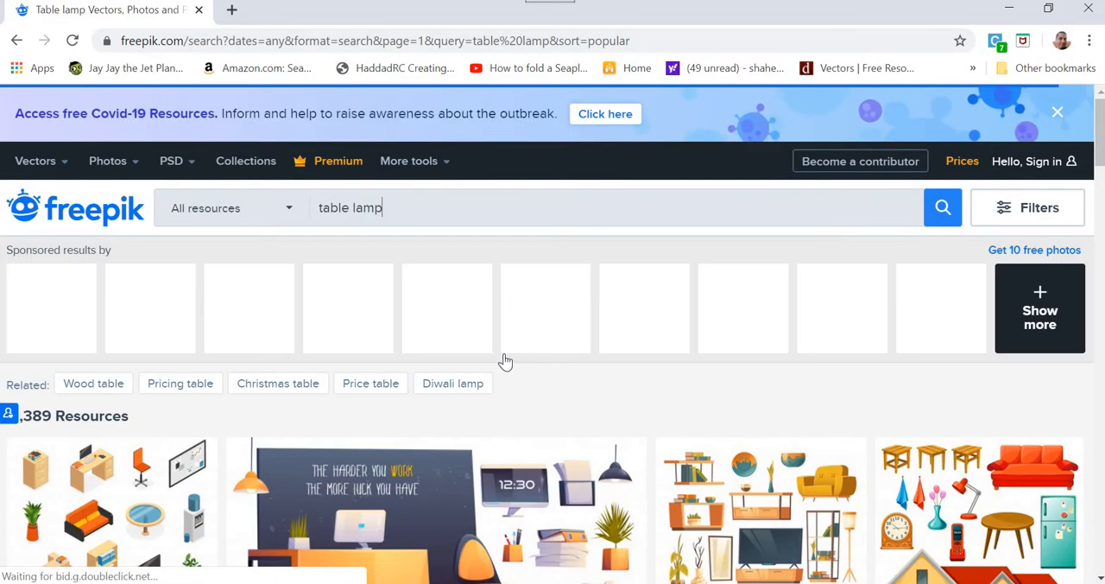
# - Look through the table lamp results for a vector set with desk lamps and open the interior accessories cartoon icon set
pyautogui.scroll(-2, 506, 361)
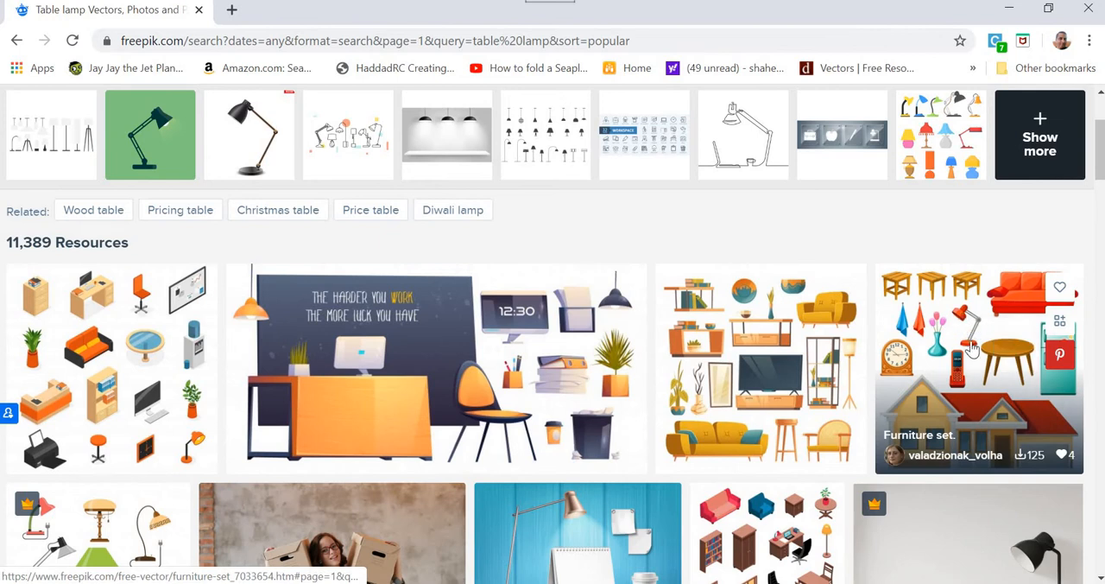
pyautogui.scroll(-9, 973, 339)
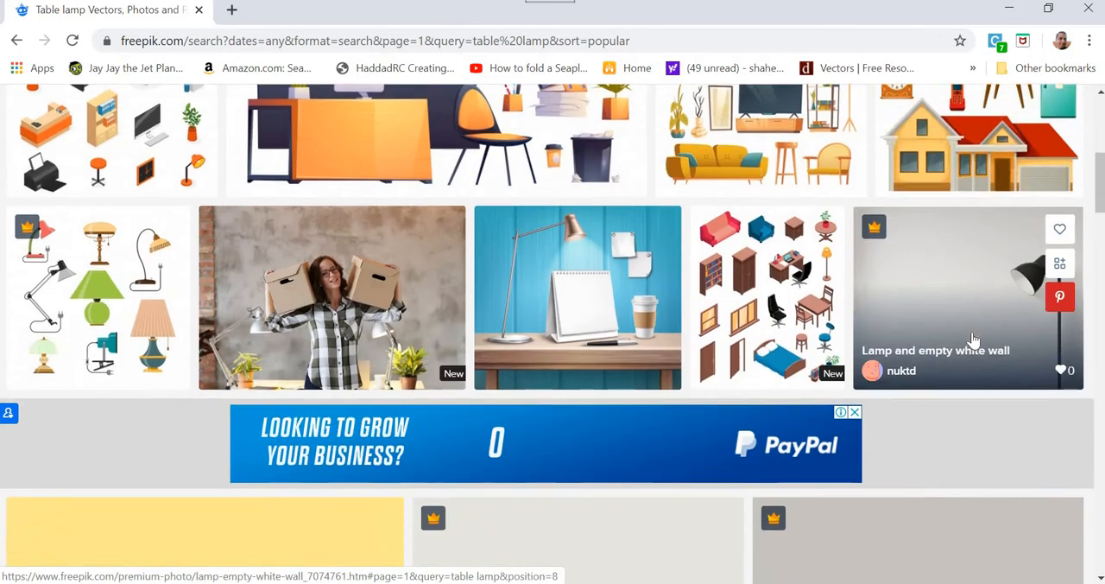
pyautogui.scroll(-10, 973, 339)
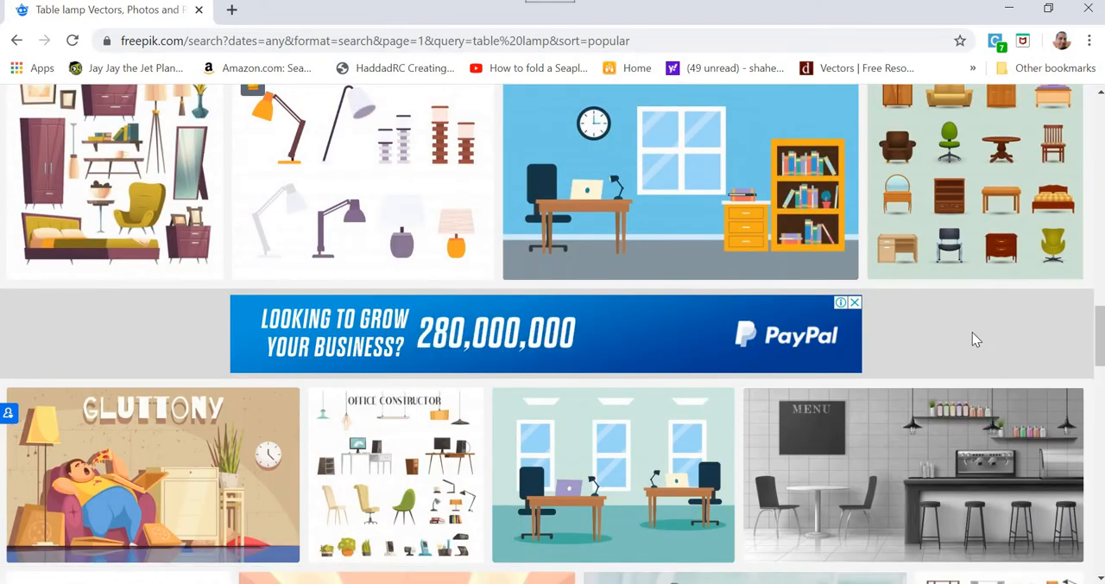
pyautogui.scroll(-4, 972, 338)
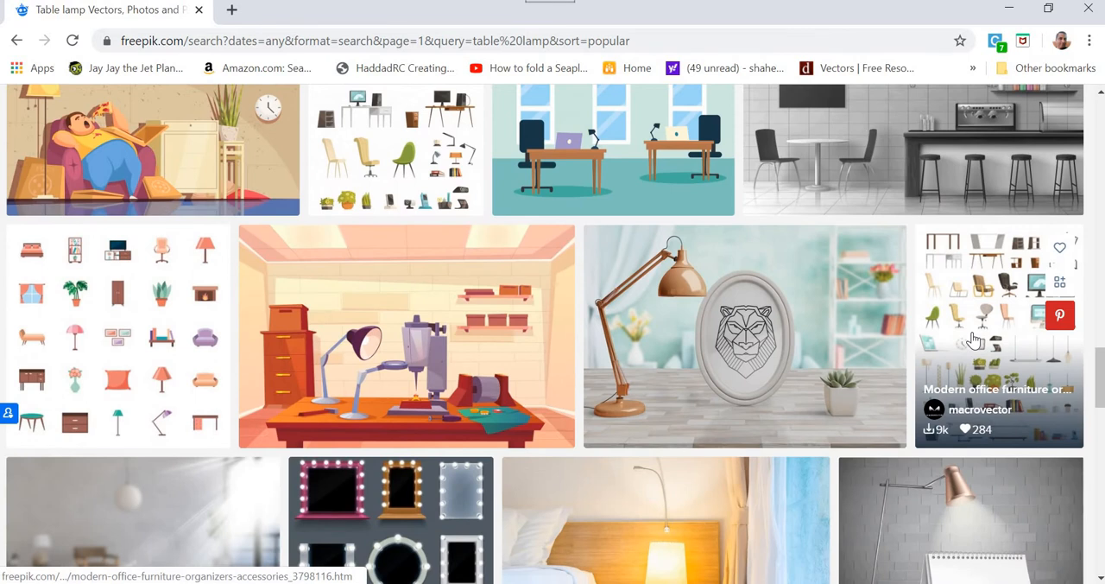
pyautogui.scroll(-5, 972, 338)
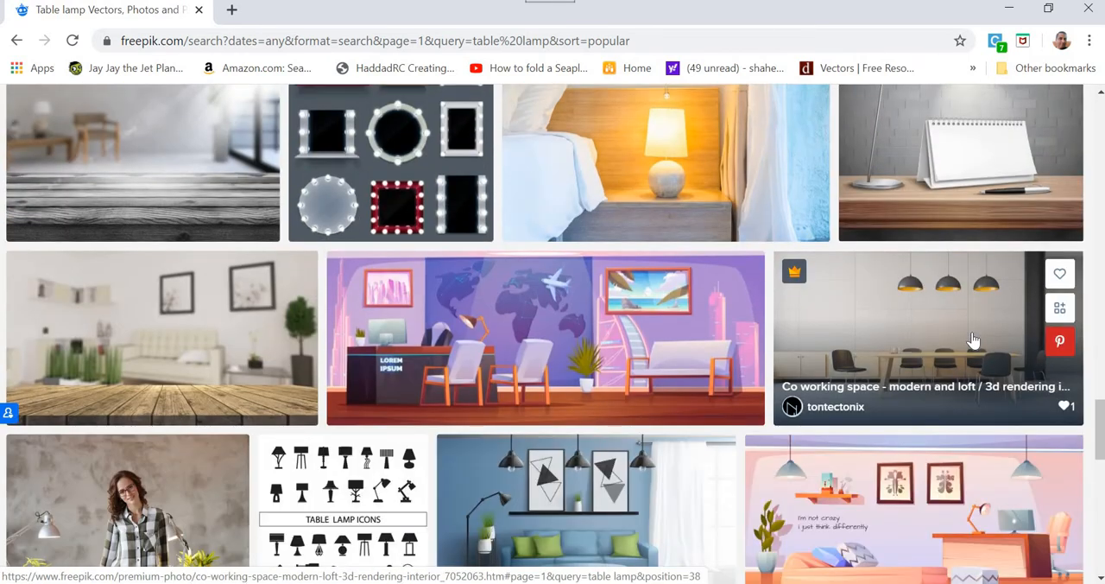
pyautogui.scroll(-3, 972, 338)
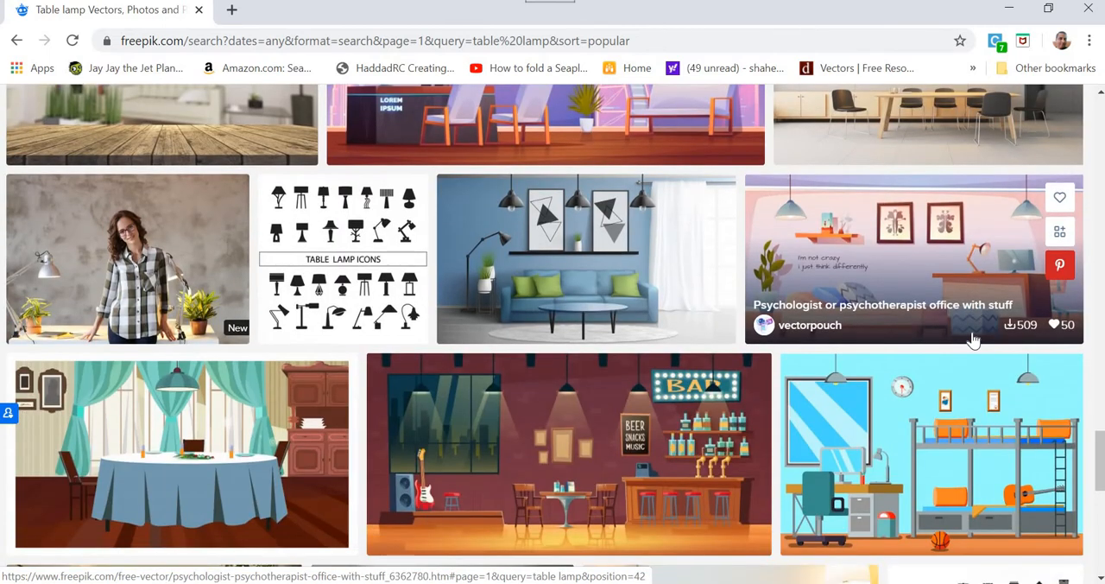
pyautogui.scroll(-4, 974, 339)
pyautogui.scroll(-3, 972, 338)
pyautogui.scroll(4, 972, 339)
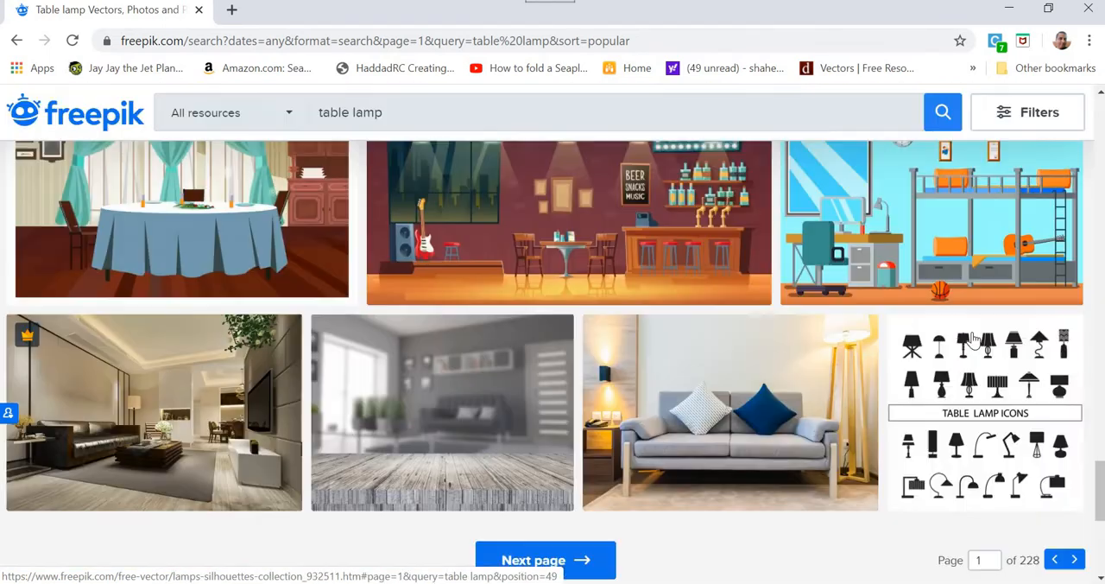
pyautogui.scroll(5, 972, 338)
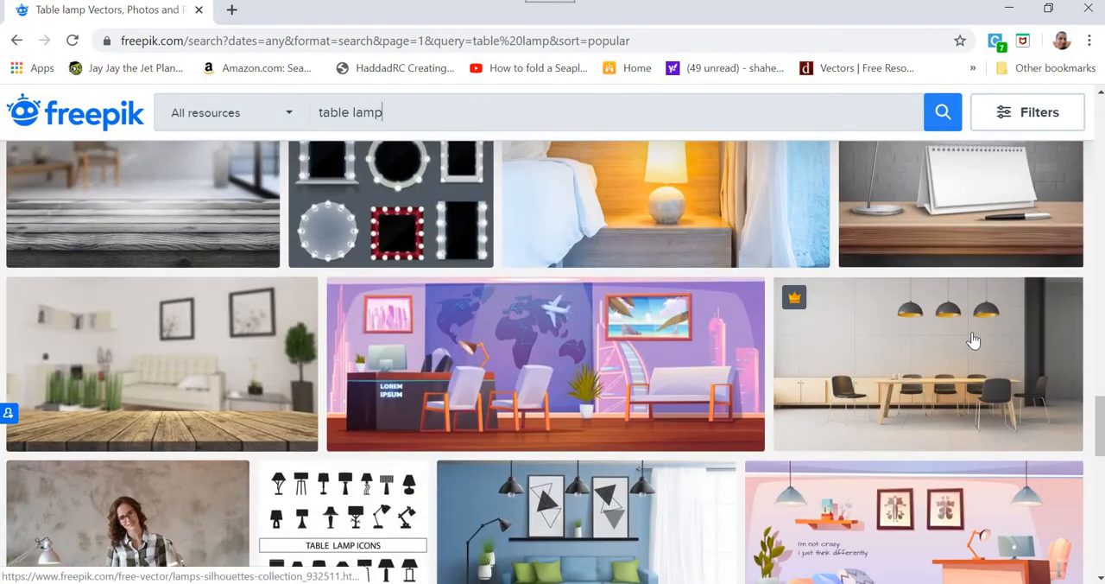
pyautogui.scroll(4, 972, 339)
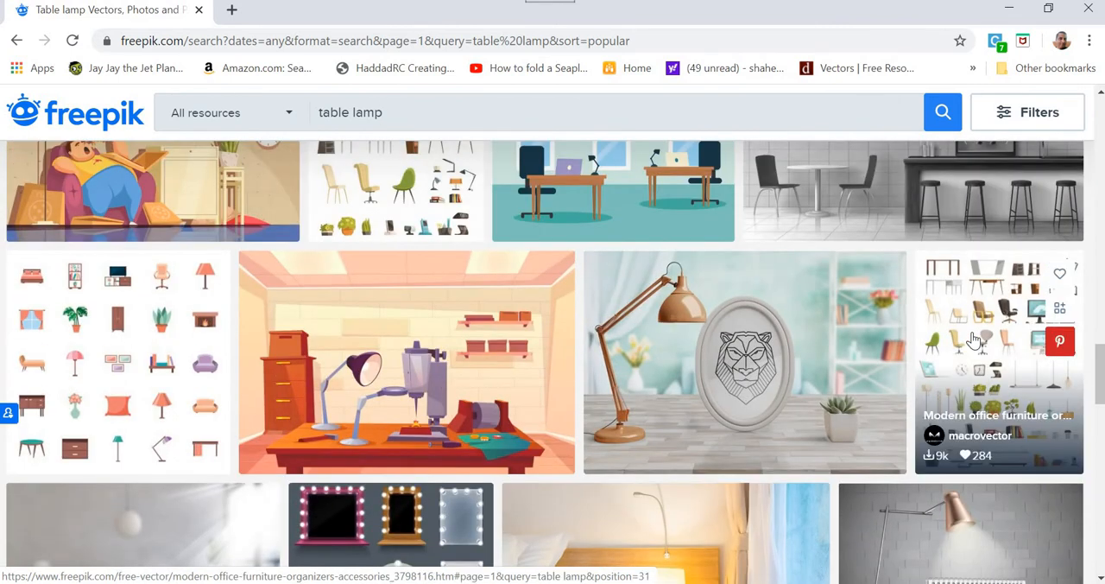
pyautogui.scroll(3, 972, 338)
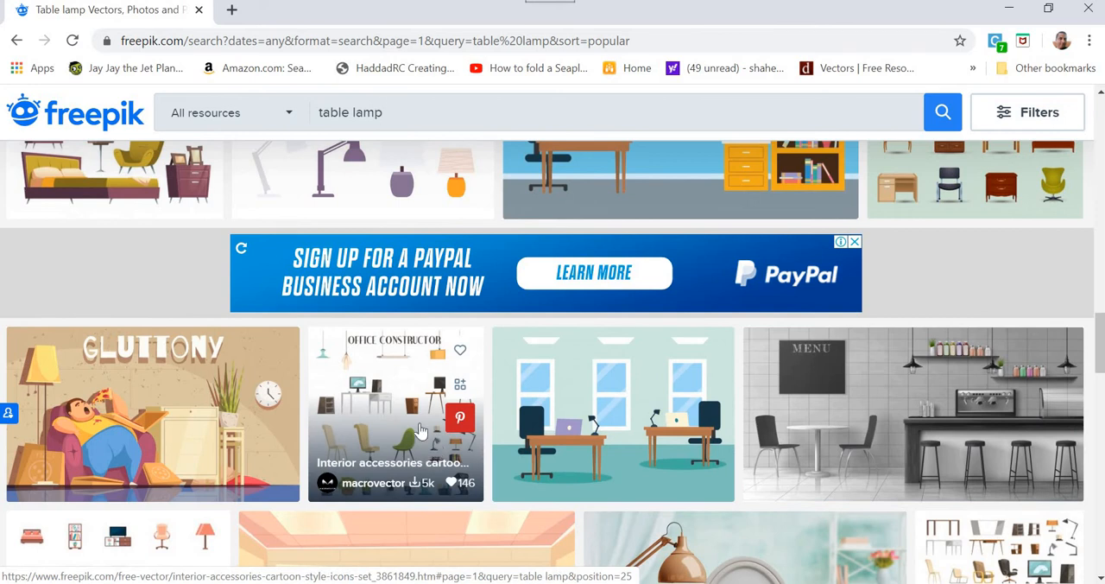
pyautogui.click(420, 429)
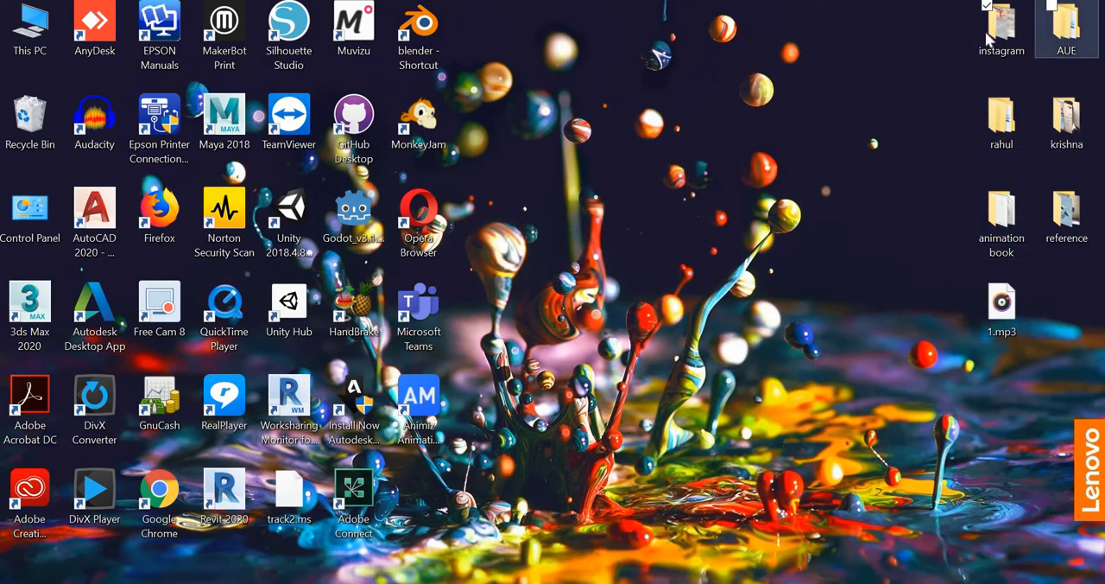
# - Switch to the desktop and open 10151.eps in Illustrator from the lamp folder inside the YoutTube folder
pyautogui.doubleClick(997, 119)
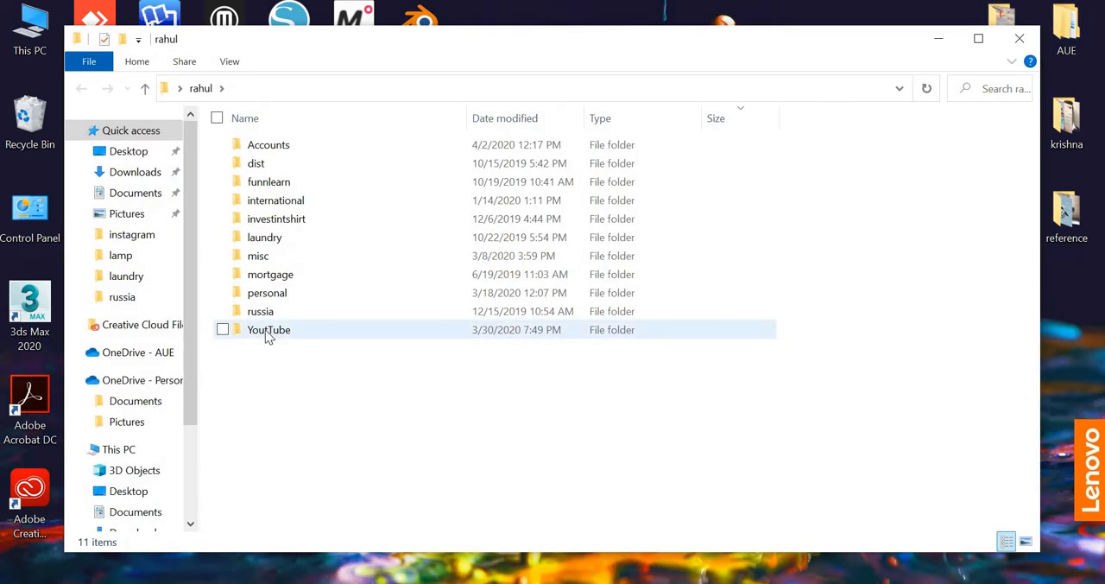
pyautogui.doubleClick(265, 330)
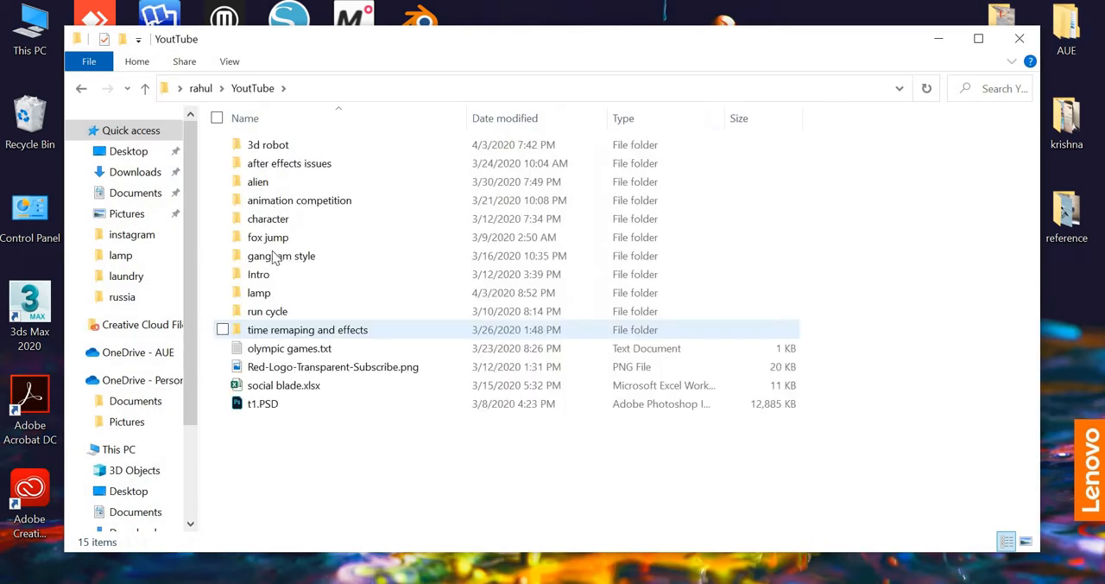
pyautogui.doubleClick(258, 295)
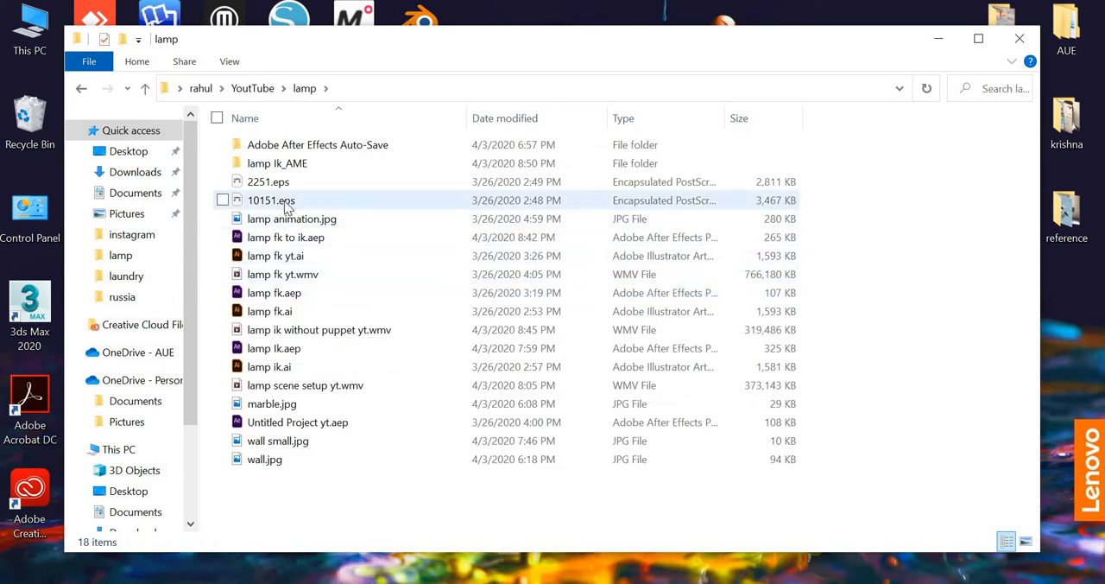
pyautogui.doubleClick(288, 208)
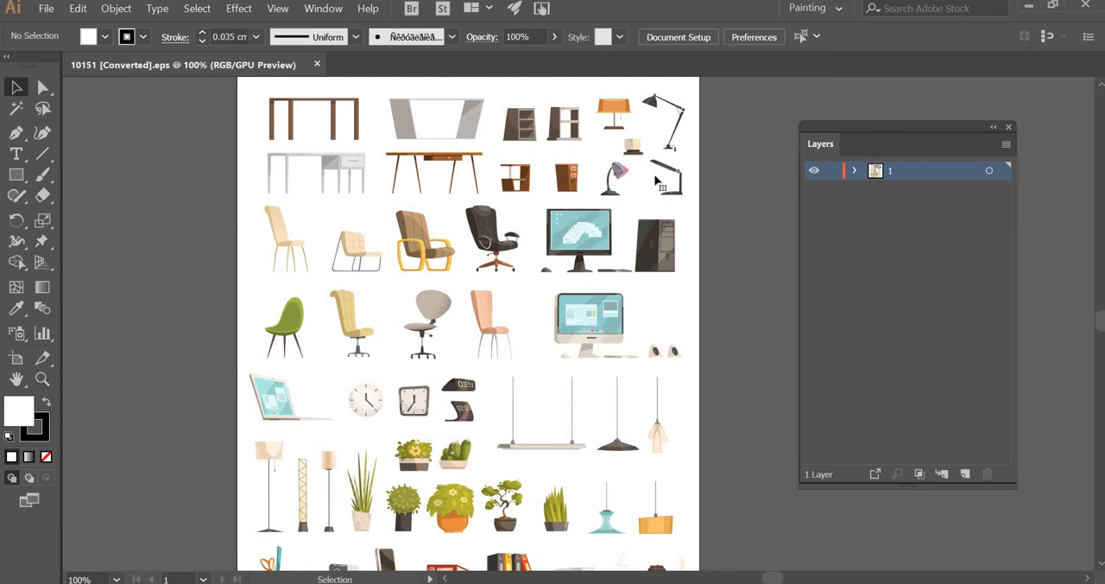
# - Copy the small curved-neck desk lamp with the pink shade into a new landscape A4 document, 841.89 x 595.276 pt
pyautogui.click(615, 176)
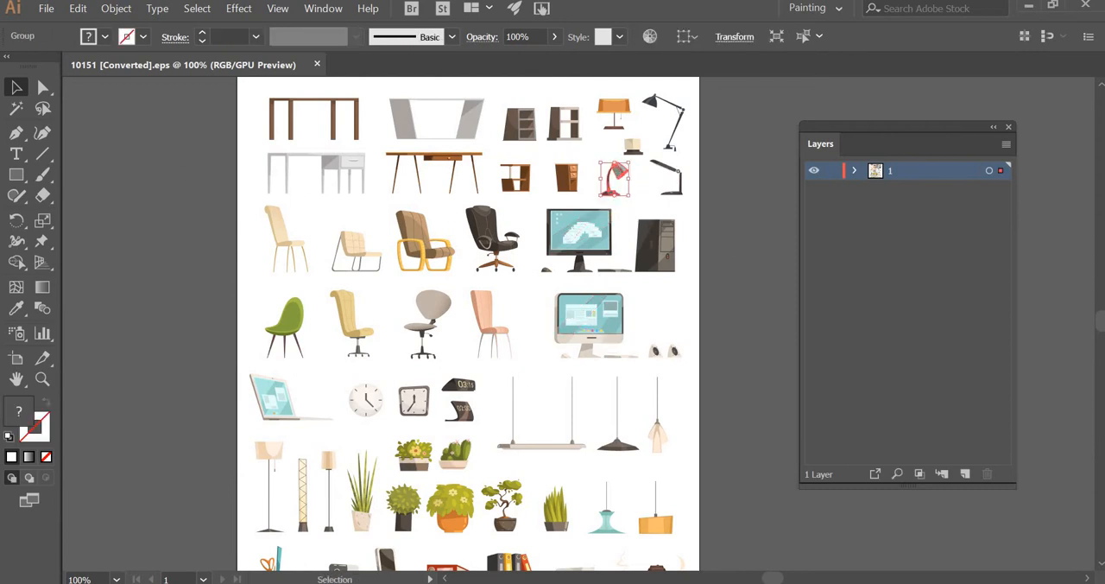
pyautogui.click(43, 11)
pyautogui.click(62, 26)
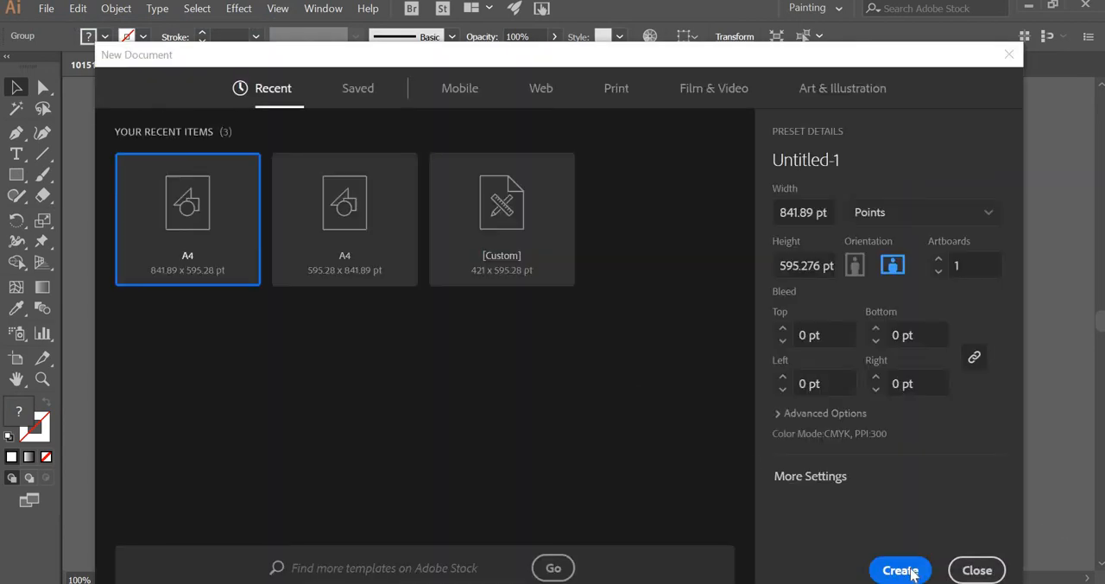
pyautogui.click(900, 570)
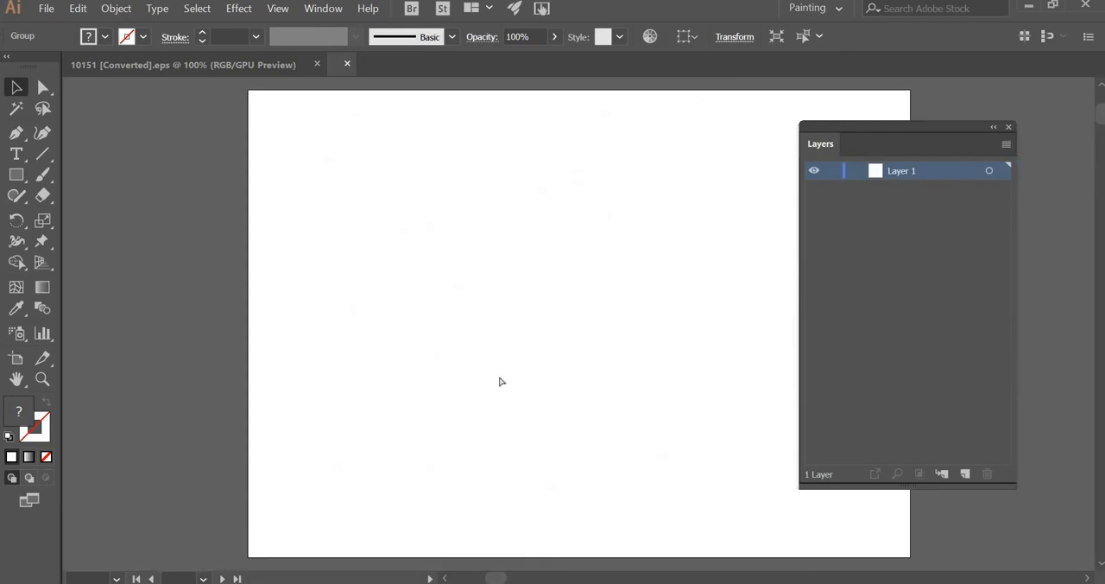
pyautogui.hotkey('ctrl', 'v')
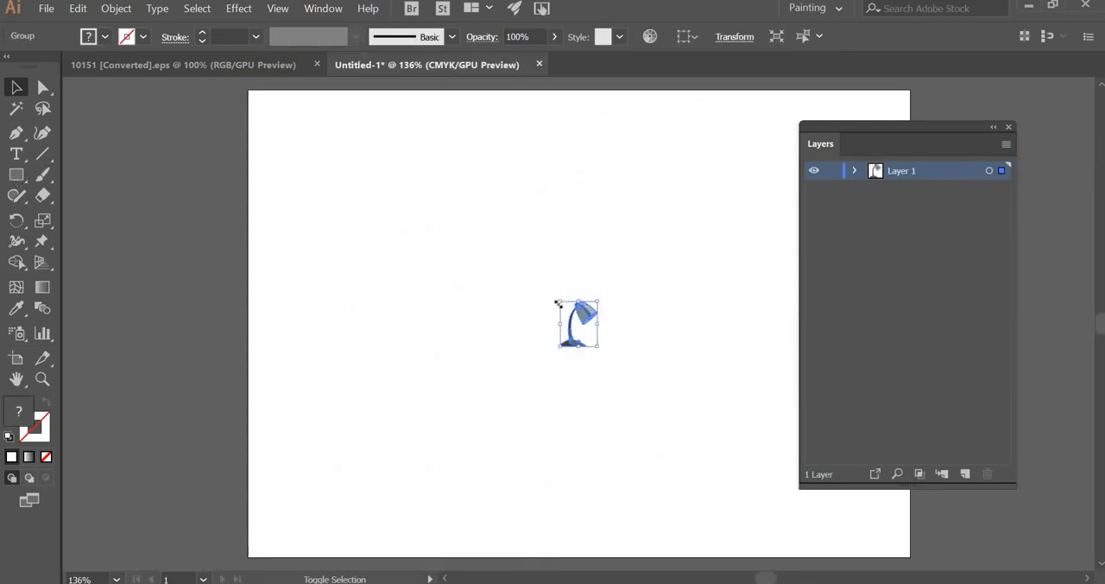
# - Scale the pasted lamp up proportionally to a little over half the artboard's height, then deselect it
pyautogui.moveTo(356, 157); pyautogui.dragTo(343, 134)
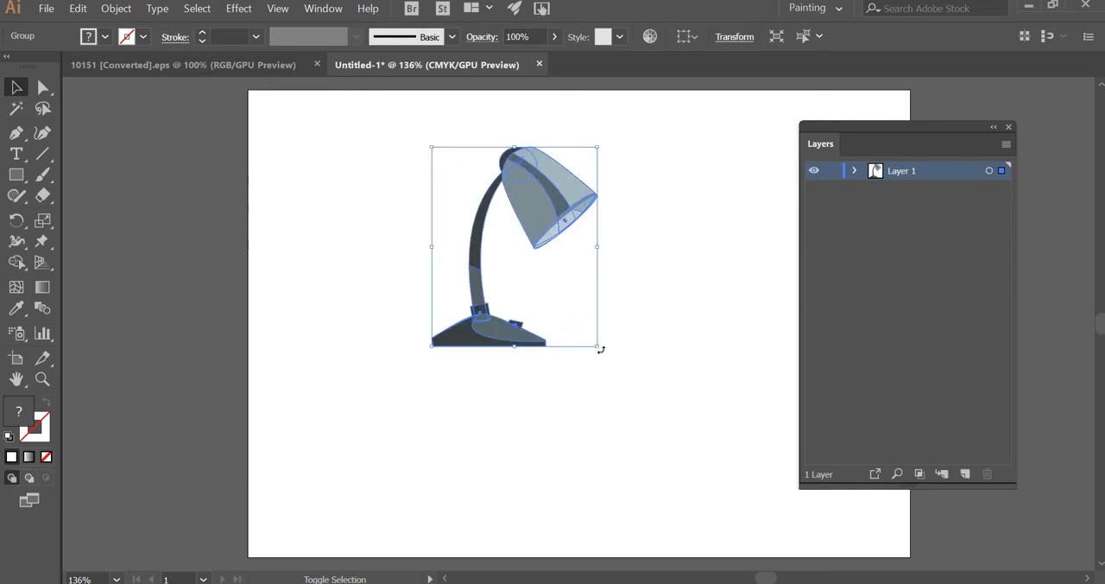
pyautogui.moveTo(637, 378); pyautogui.dragTo(691, 413)
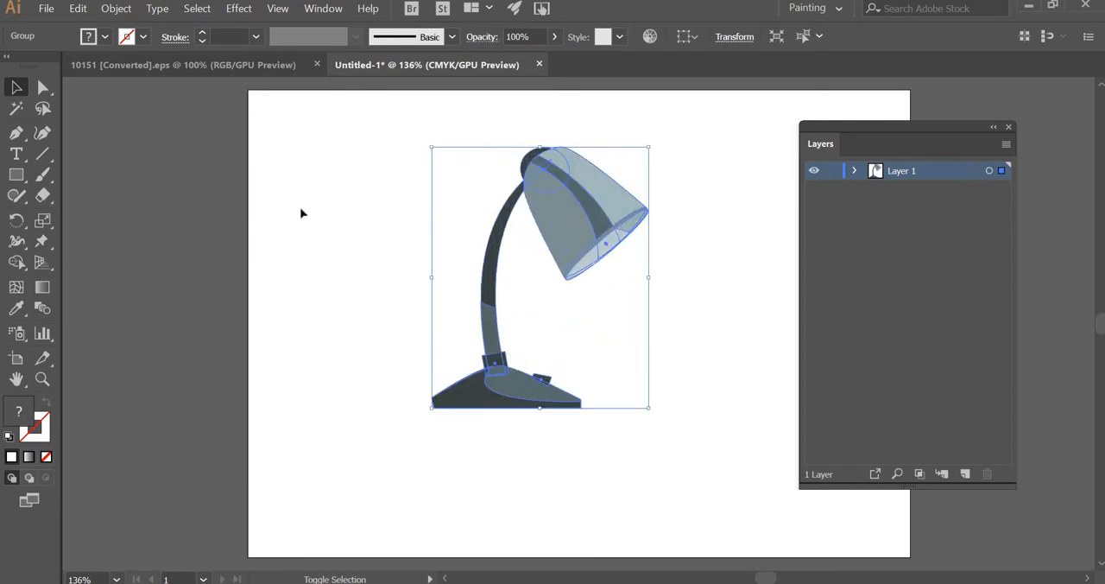
pyautogui.hotkey('ctrl', 'shift', 'a')
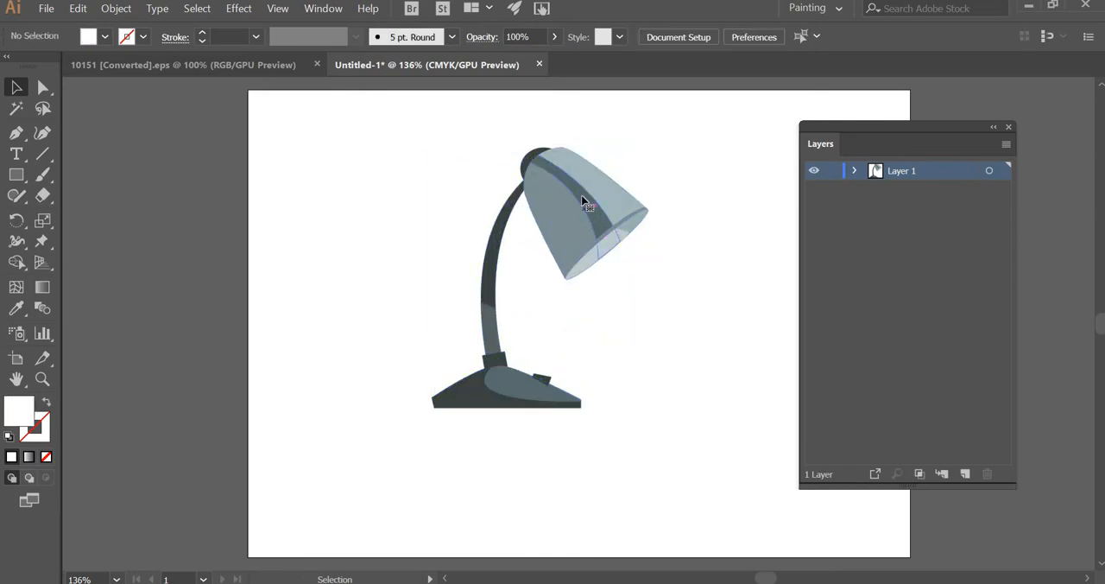
# - Expand Layer 1 and its group, and toggle the top four paths' visibility to identify which lamp parts they form
pyautogui.click(572, 241)
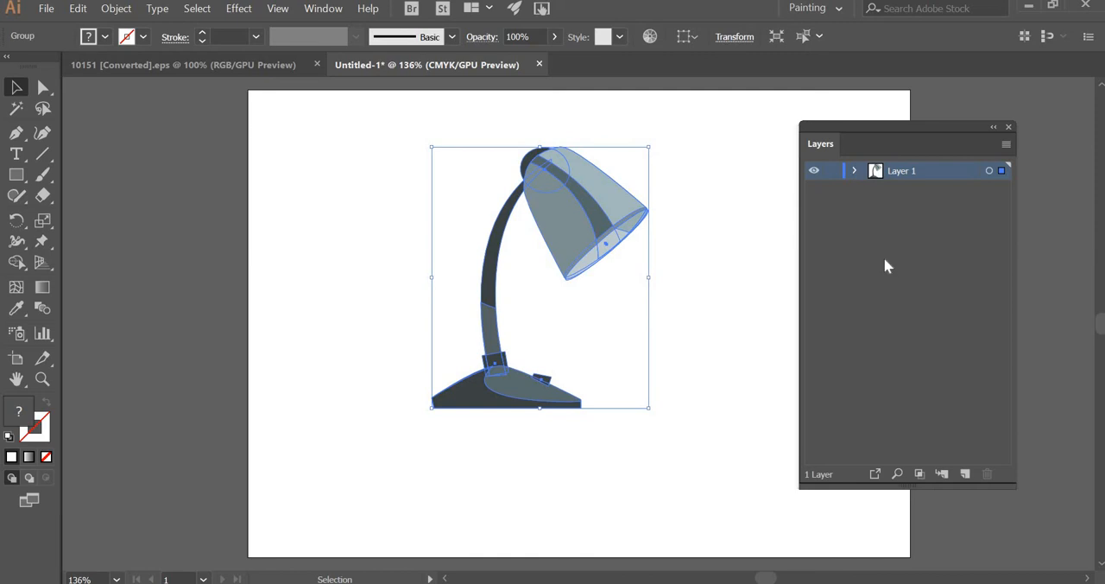
pyautogui.click(854, 170)
pyautogui.click(876, 188)
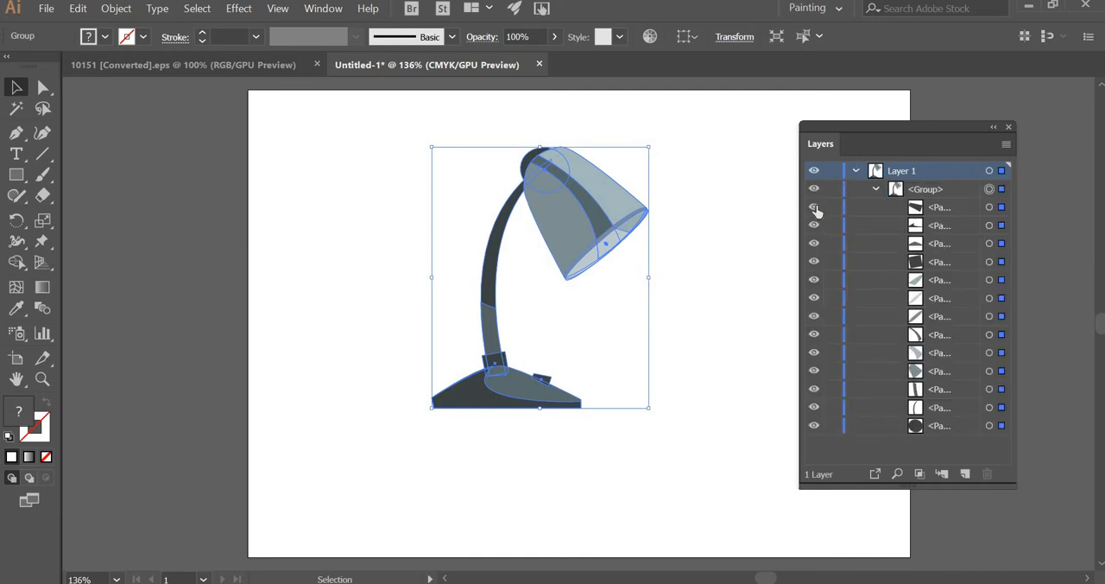
pyautogui.click(814, 208)
pyautogui.click(814, 208)
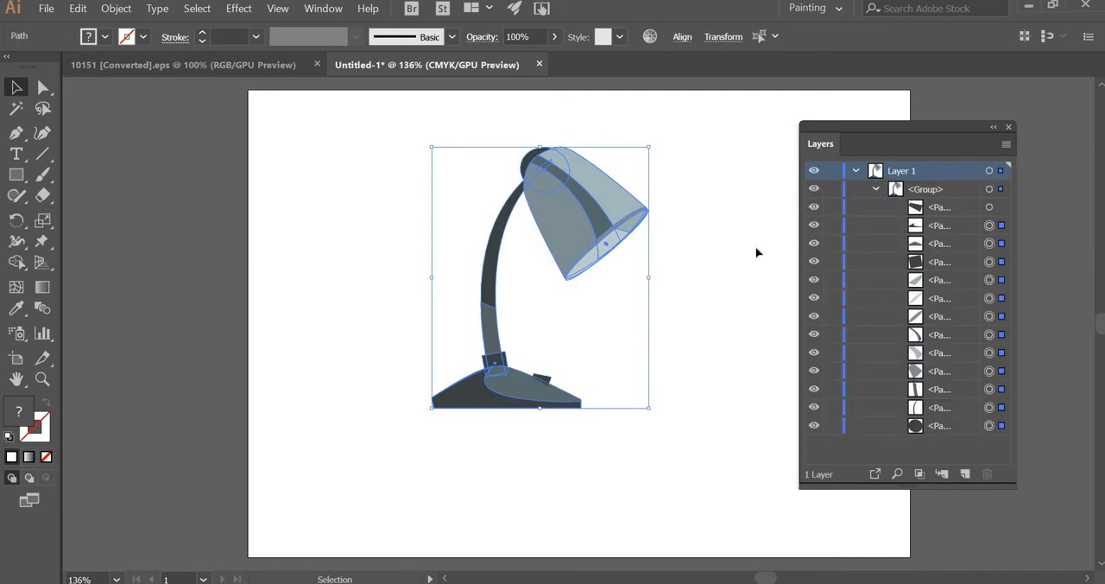
pyautogui.hotkey('ctrl', 'shift', 'a')
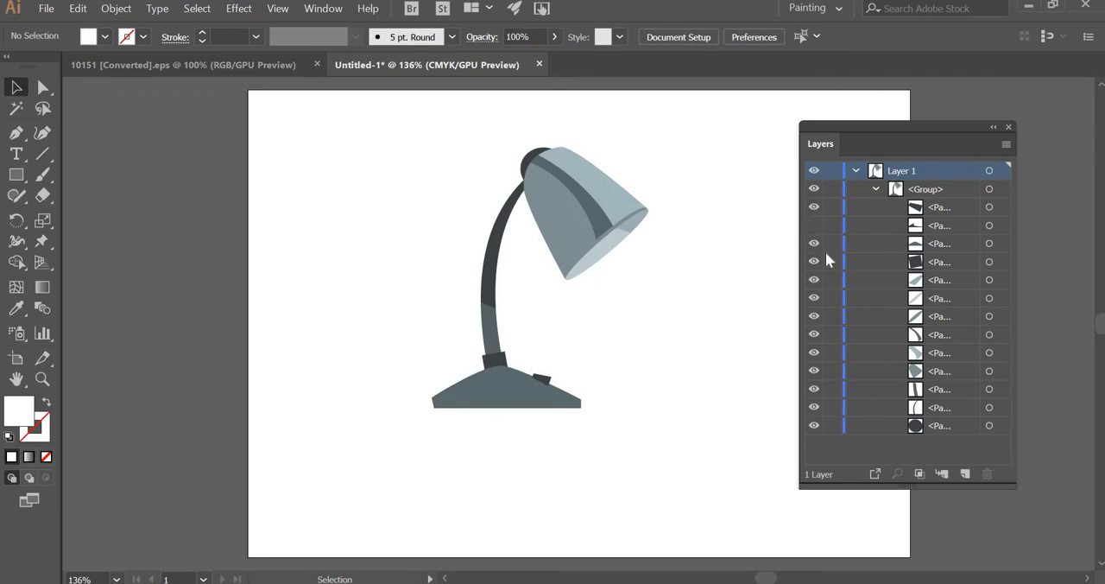
pyautogui.click(814, 225)
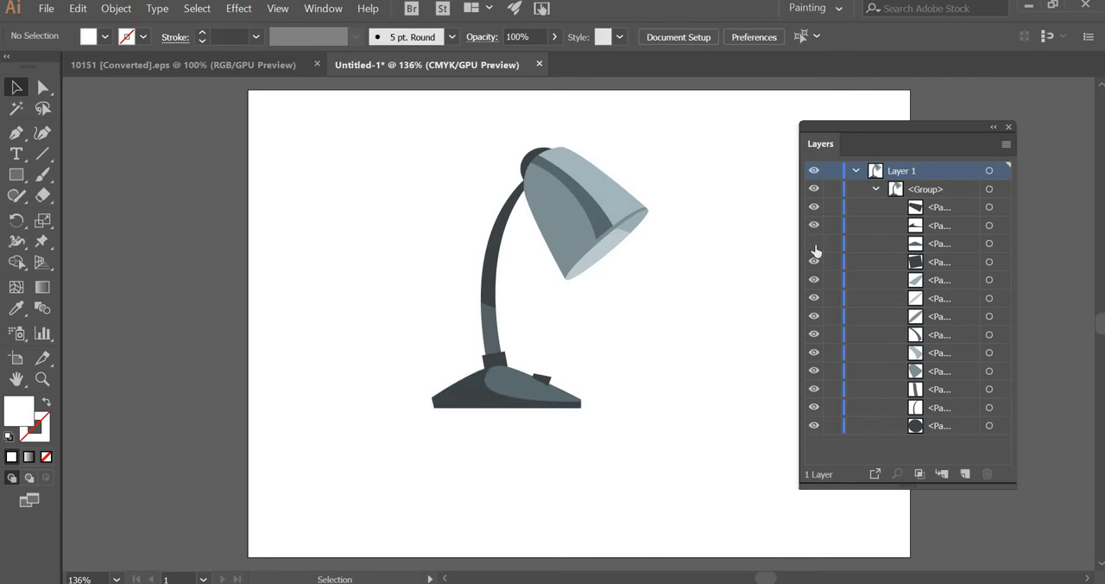
pyautogui.click(815, 249)
pyautogui.click(815, 249)
pyautogui.click(814, 263)
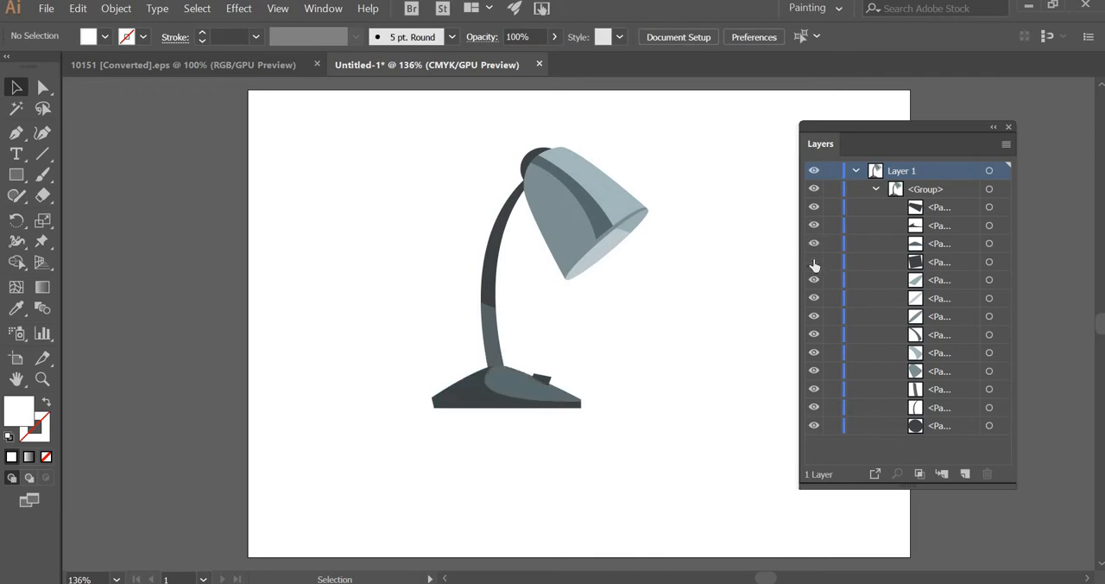
pyautogui.click(814, 263)
# - Select the top three paths that form the lamp's base and switch, and remove them from the group
pyautogui.click(990, 245)
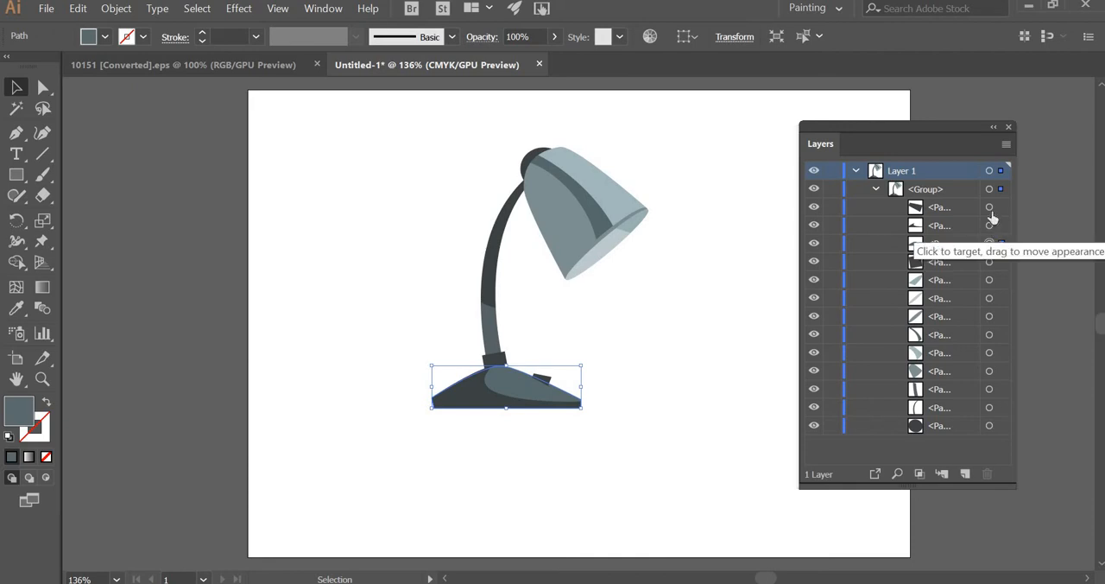
pyautogui.keyDown('shift'); pyautogui.click(989, 225); pyautogui.keyUp('shift')
pyautogui.keyDown('shift'); pyautogui.click(989, 207); pyautogui.keyUp('shift')
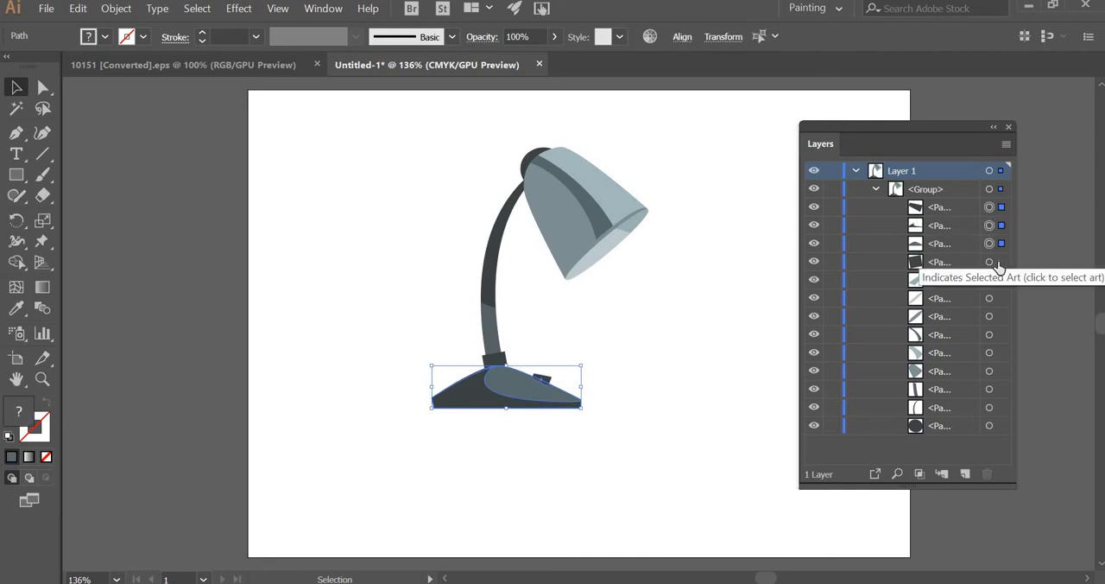
pyautogui.press('Delete')
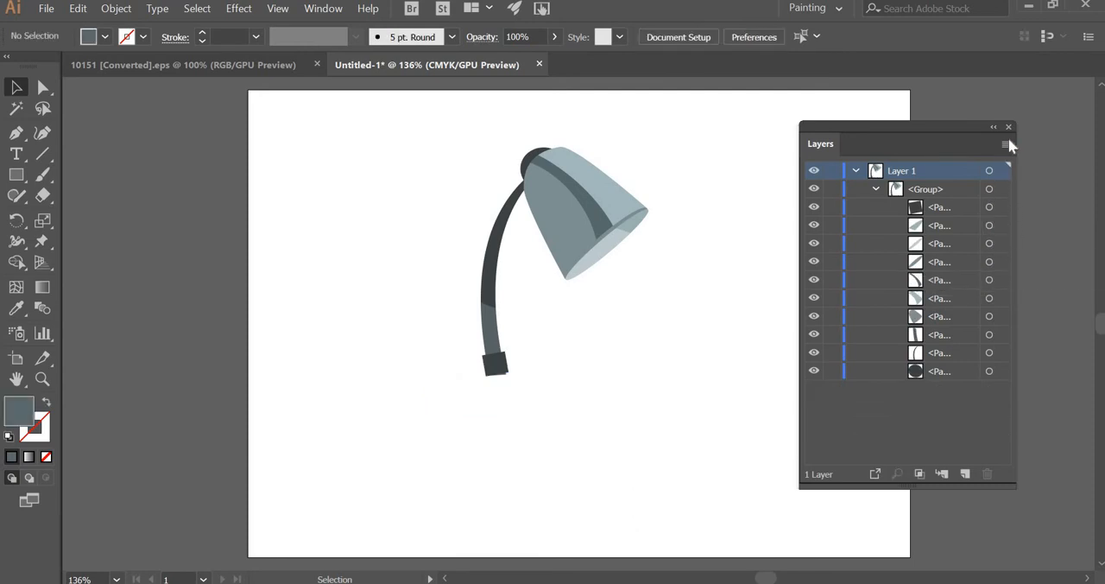
# - Create a new layer named base, paste the cut base and switch paths in place on it, and hide that layer
pyautogui.click(1006, 144)
pyautogui.click(840, 152)
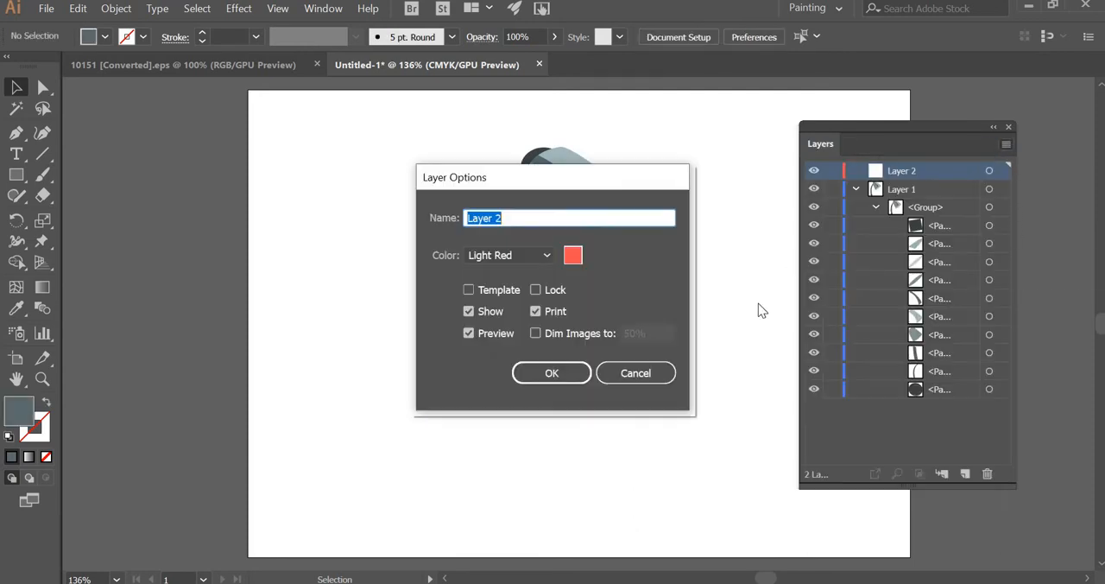
pyautogui.write('base')
pyautogui.press('Return')
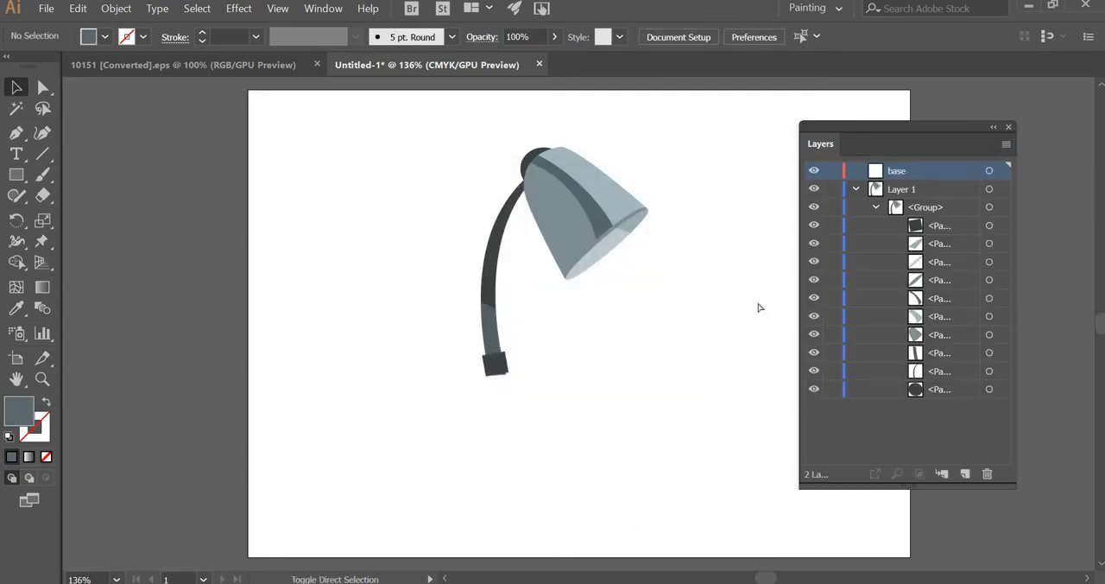
pyautogui.hotkey('ctrl', 'f')
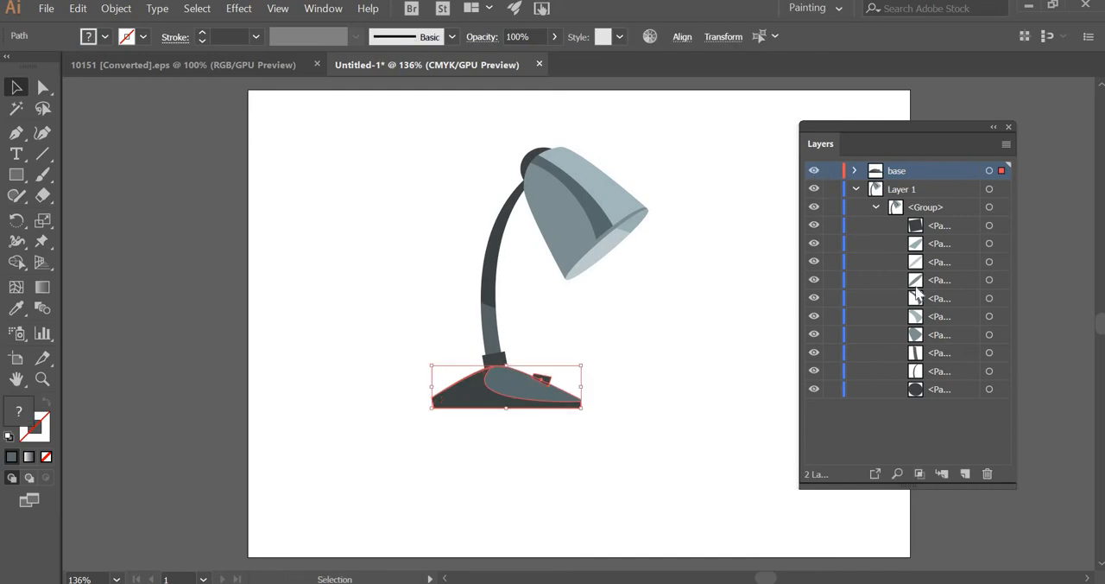
pyautogui.hotkey('ctrl', '3')
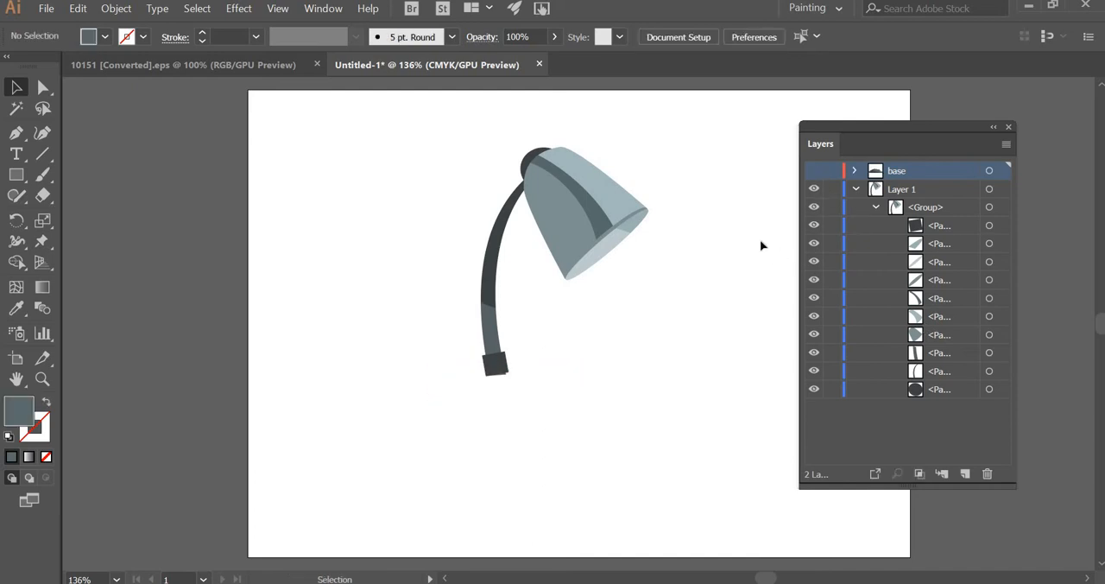
# - Toggle the visibility of the lower paths in the group to identify which ones form the lampshade
pyautogui.click(814, 390)
pyautogui.click(814, 390)
pyautogui.click(814, 335)
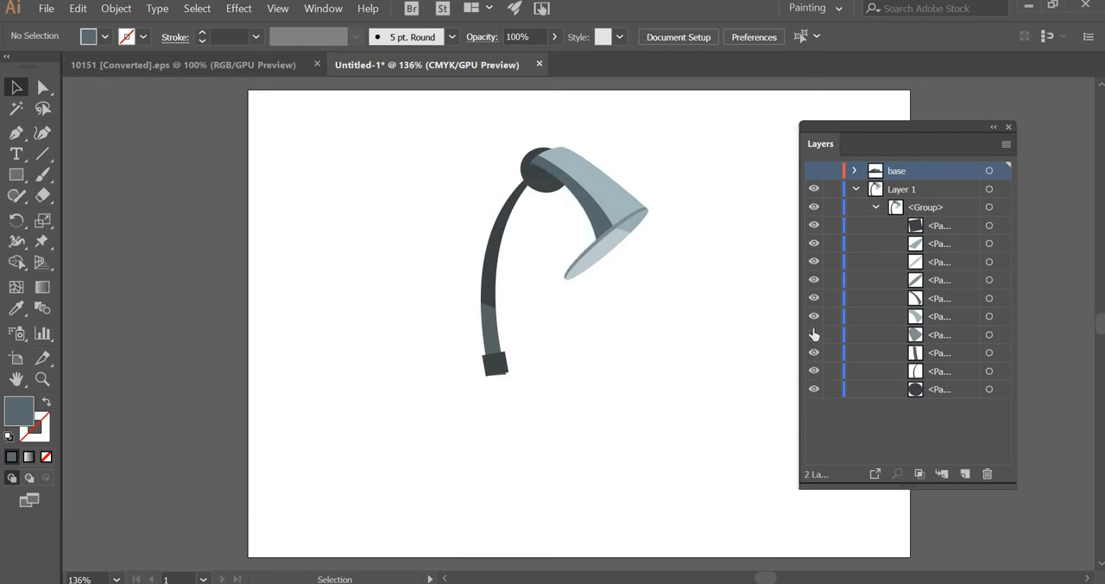
pyautogui.click(814, 335)
pyautogui.click(814, 317)
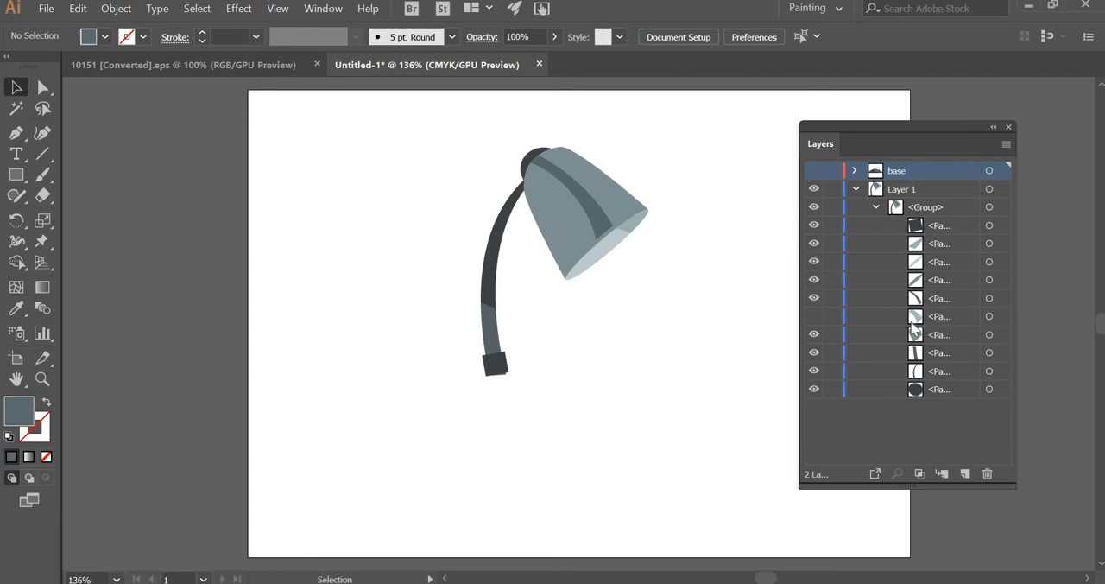
pyautogui.click(814, 317)
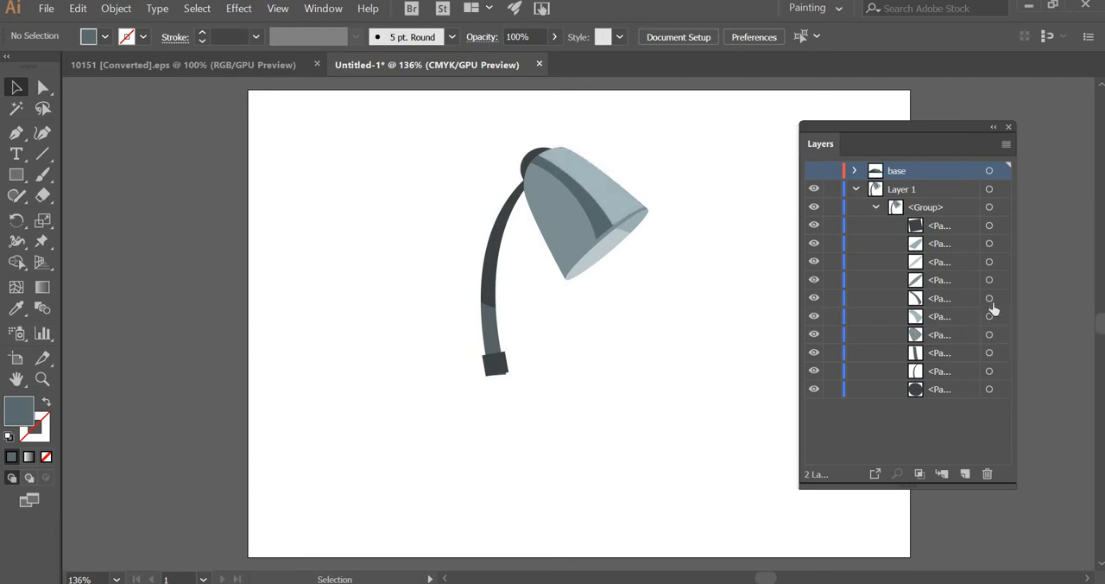
pyautogui.click(812, 300)
pyautogui.click(990, 299)
pyautogui.keyDown('shift'); pyautogui.click(989, 315); pyautogui.keyUp('shift')
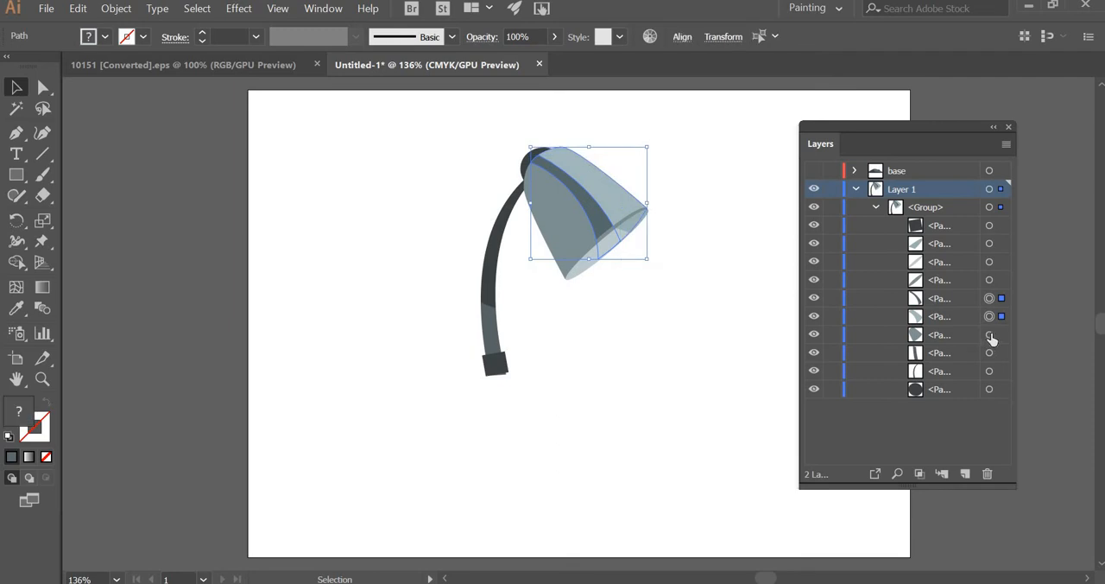
pyautogui.keyDown('shift'); pyautogui.click(989, 334); pyautogui.keyUp('shift')
pyautogui.keyDown('shift'); pyautogui.click(989, 389); pyautogui.keyUp('shift')
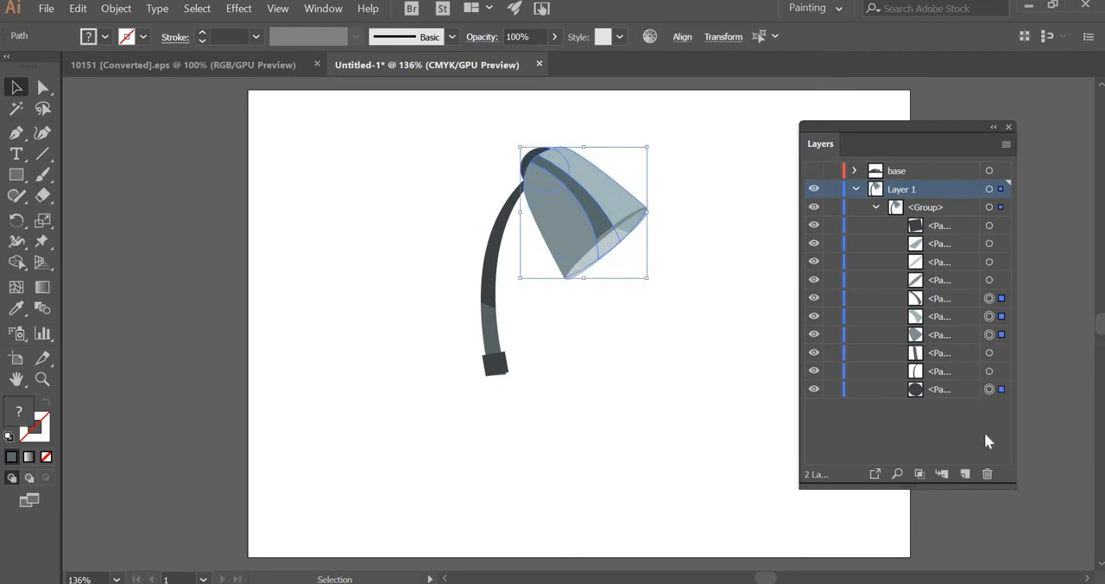
pyautogui.hotkey('ctrl', 'z')
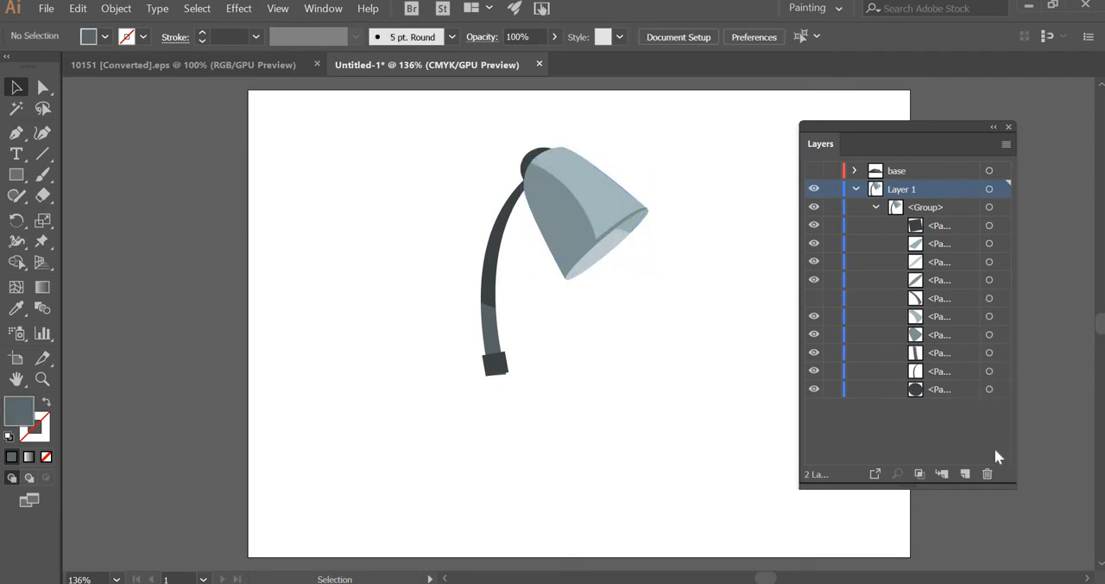
# - Create a new layer named lamp and delete the extra copy of the base paths pasted onto it
pyautogui.click(1005, 145)
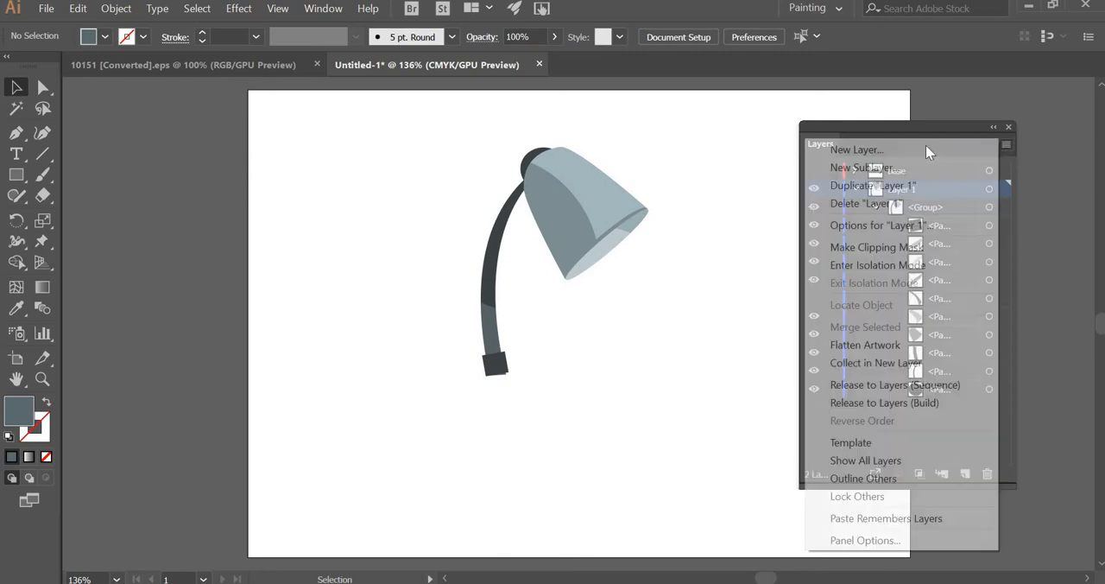
pyautogui.click(927, 148)
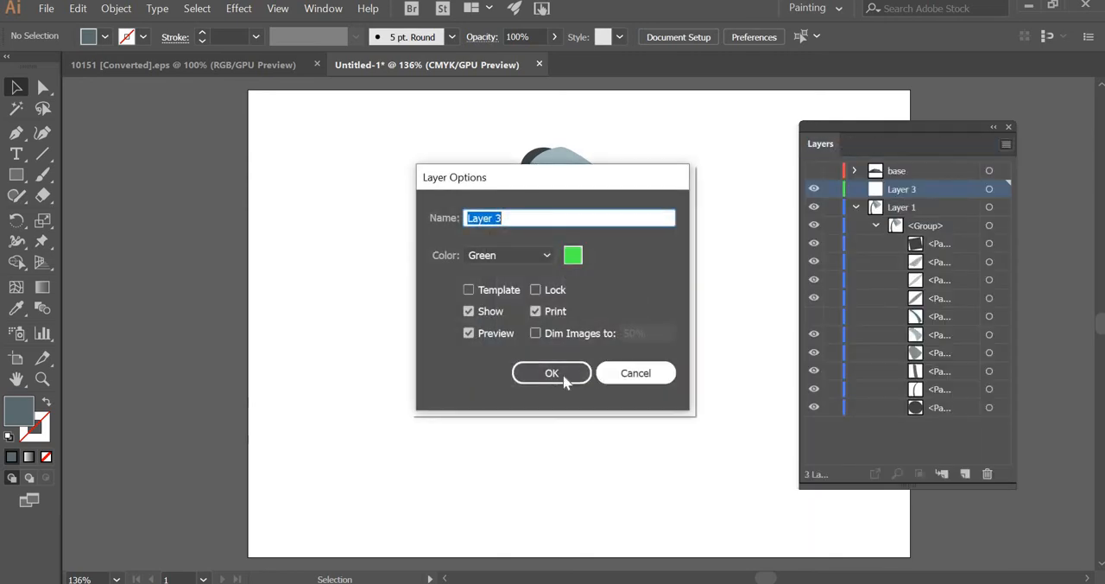
pyautogui.write('lamp')
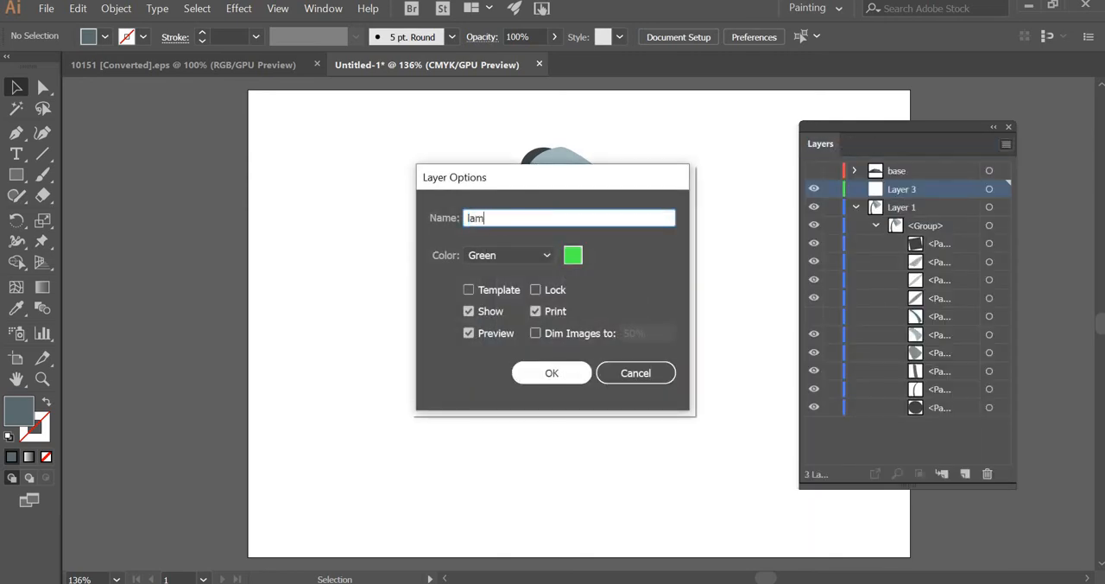
pyautogui.click(565, 380)
pyautogui.hotkey('ctrl', 'f')
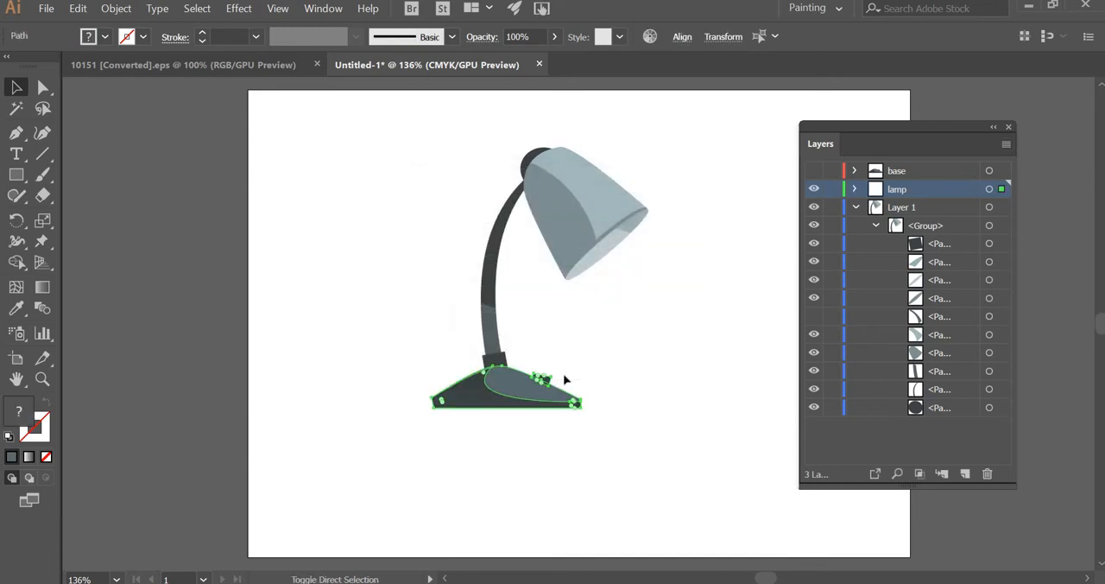
pyautogui.press('Delete')
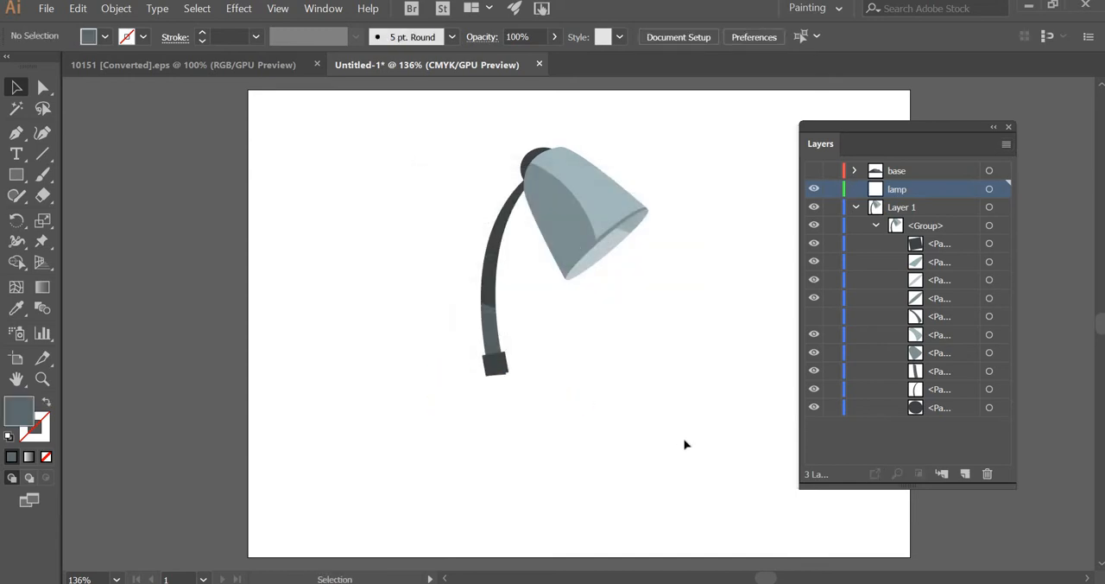
# - Show the shade's hidden dark stripe path and cut it together with the two shade halves and the dark round joint
pyautogui.click(814, 316)
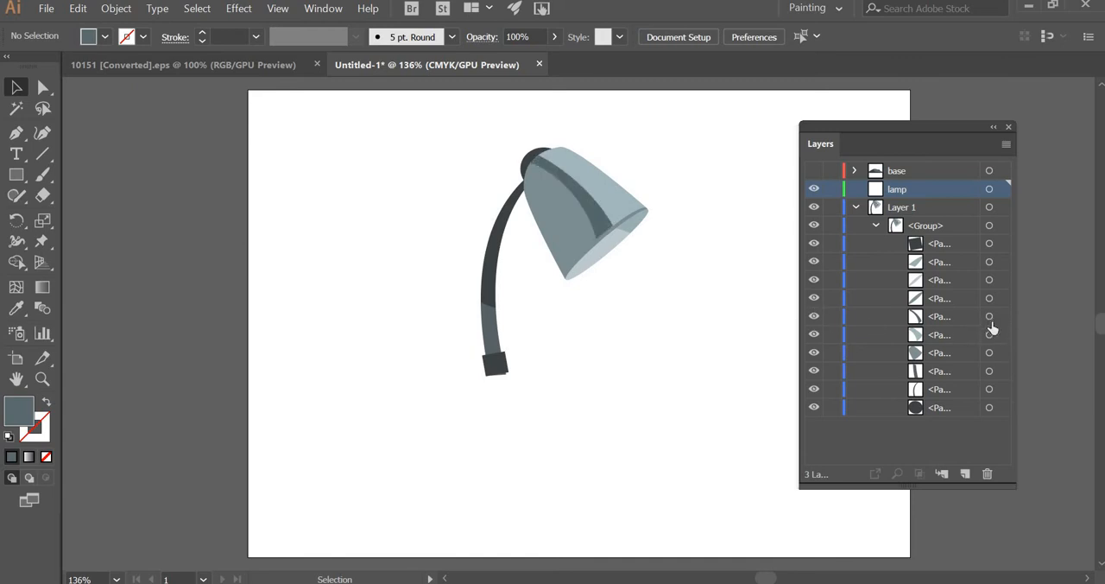
pyautogui.click(989, 317)
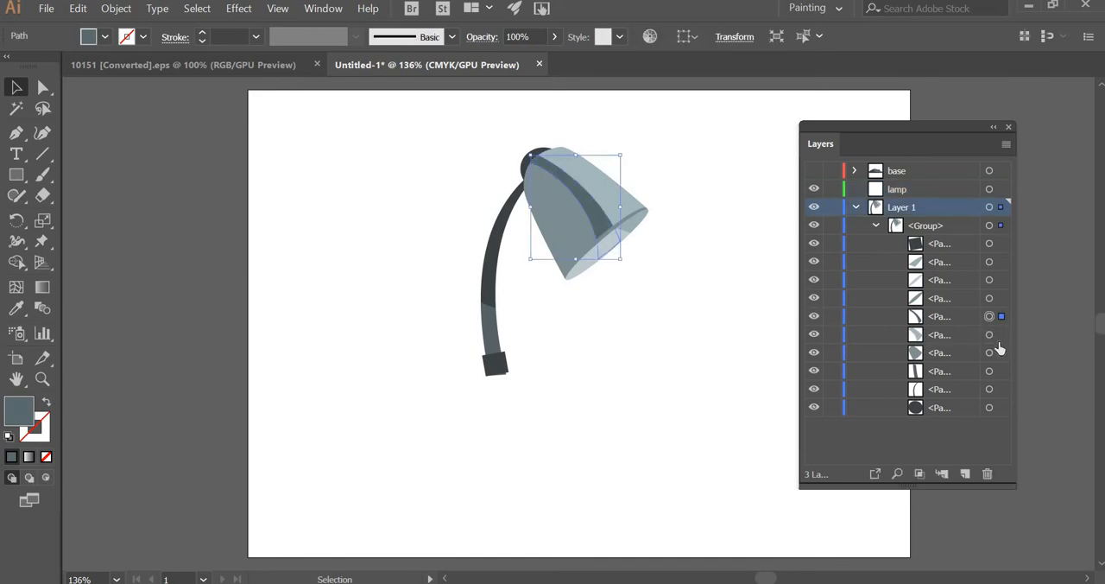
pyautogui.keyDown('shift'); pyautogui.click(989, 335); pyautogui.keyUp('shift')
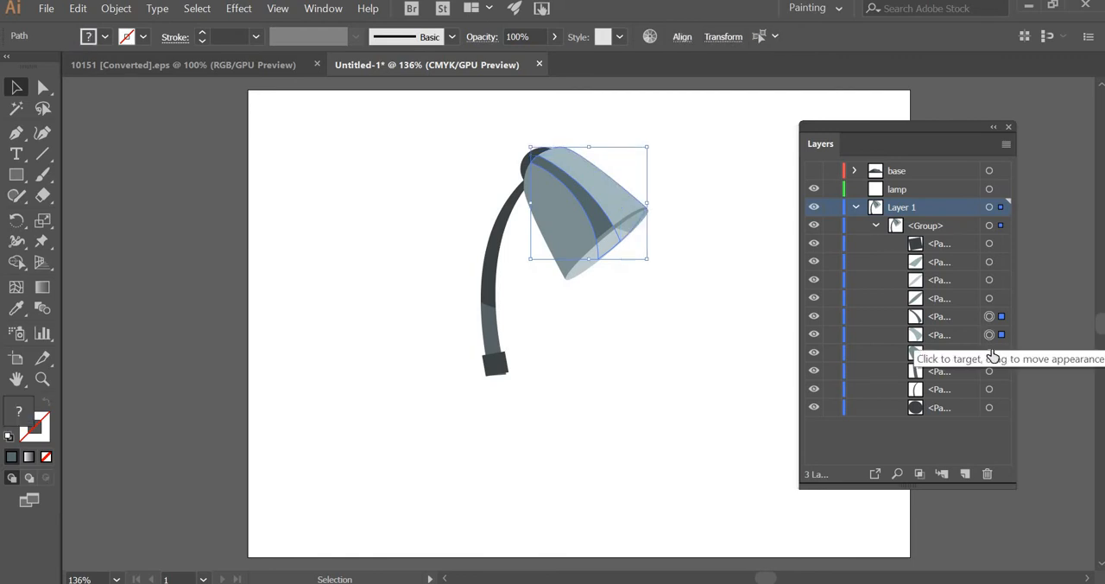
pyautogui.keyDown('shift'); pyautogui.click(989, 352); pyautogui.keyUp('shift')
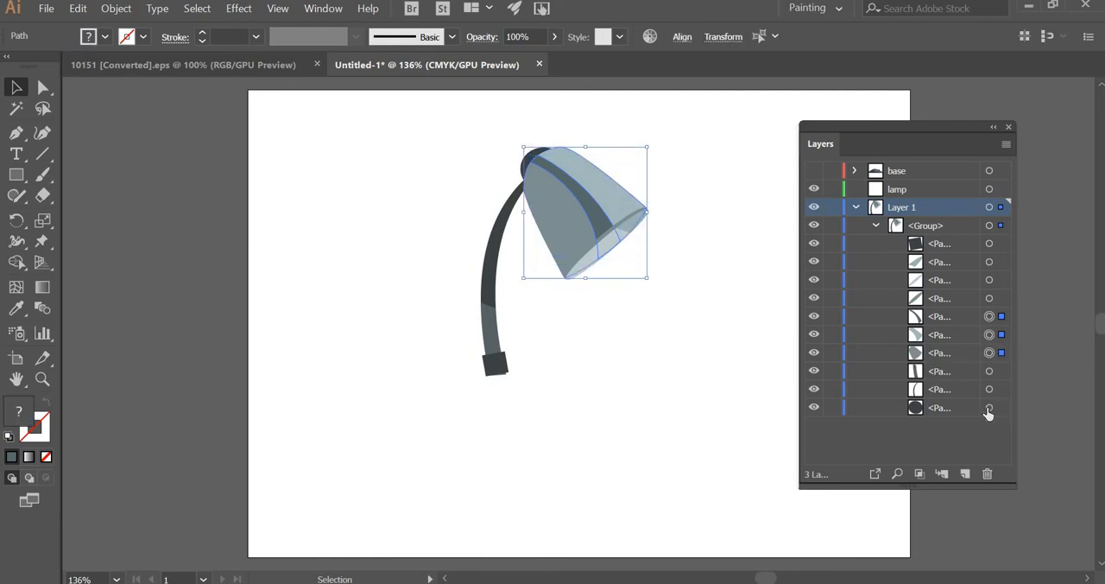
pyautogui.keyDown('shift'); pyautogui.click(988, 409); pyautogui.keyUp('shift')
pyautogui.press('Delete')
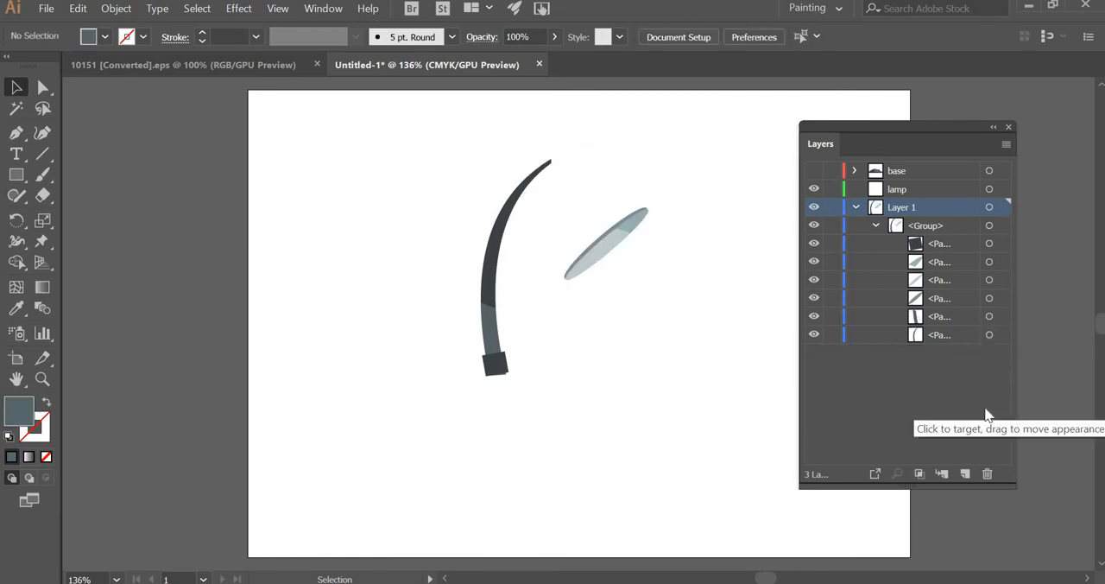
pyautogui.click(1006, 145)
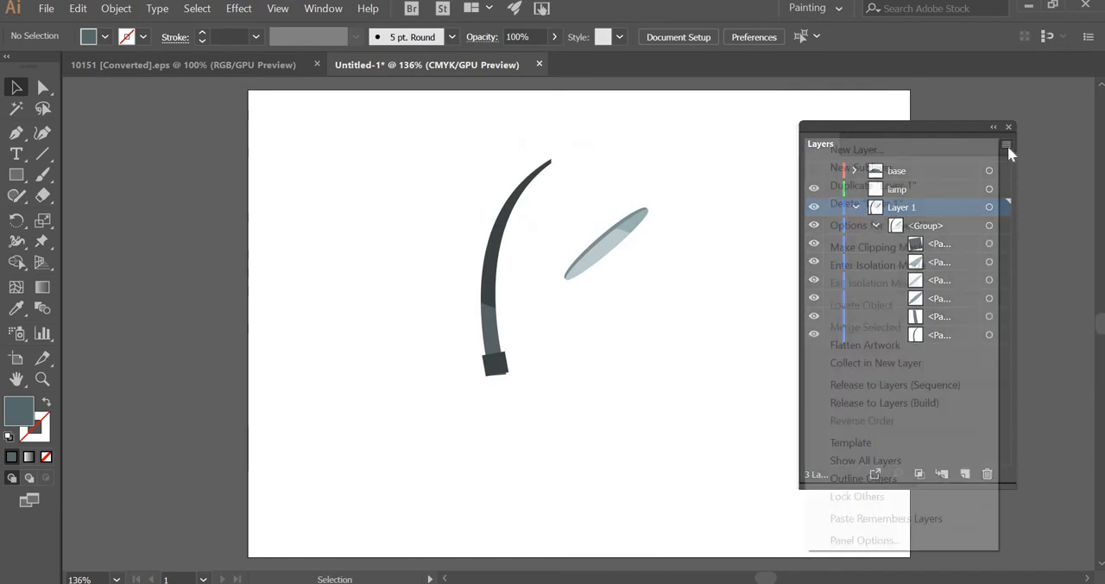
pyautogui.click(829, 148)
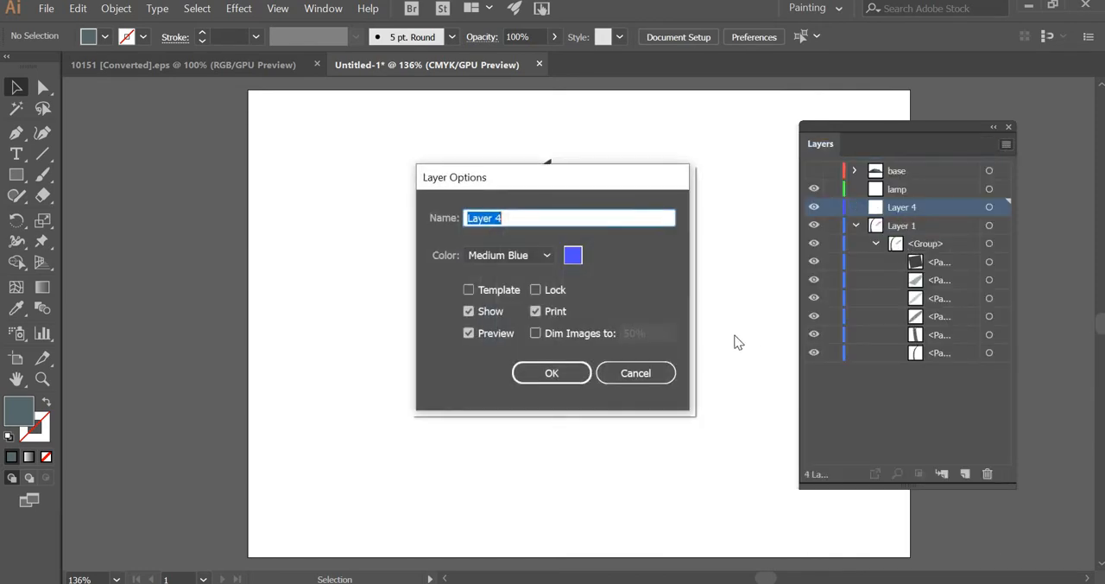
pyautogui.click(659, 375)
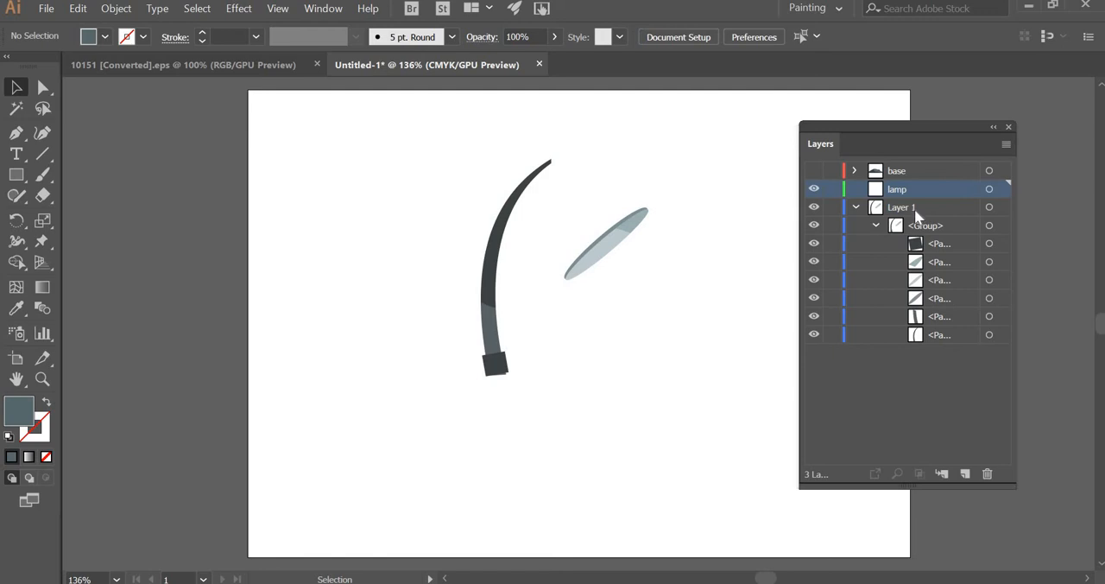
# - Paste the cut shade and joint paths in place on the lamp layer and hide that layer
pyautogui.hotkey('ctrl', 'f')
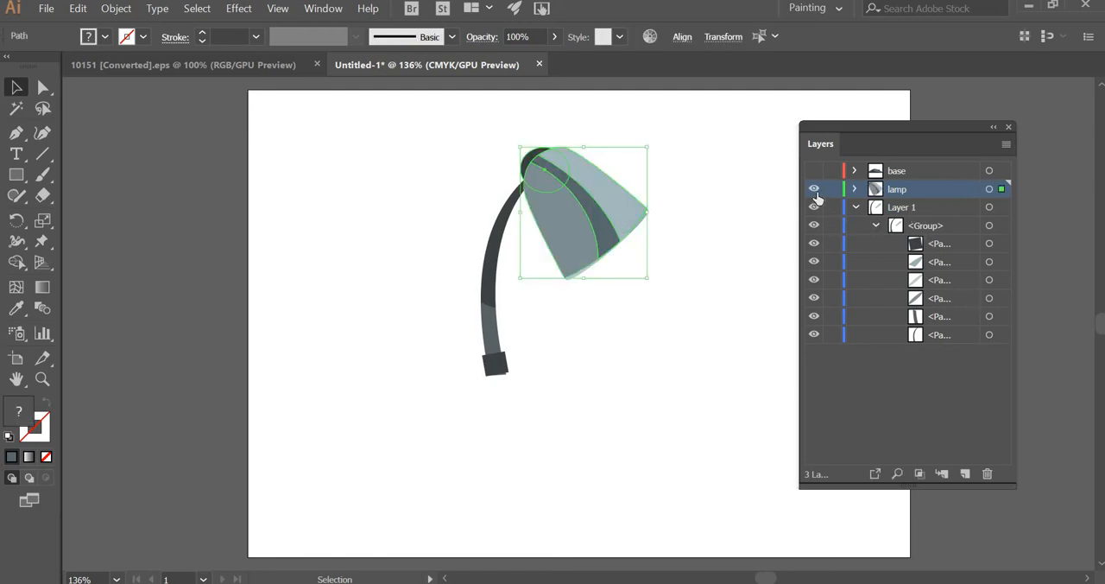
pyautogui.click(813, 188)
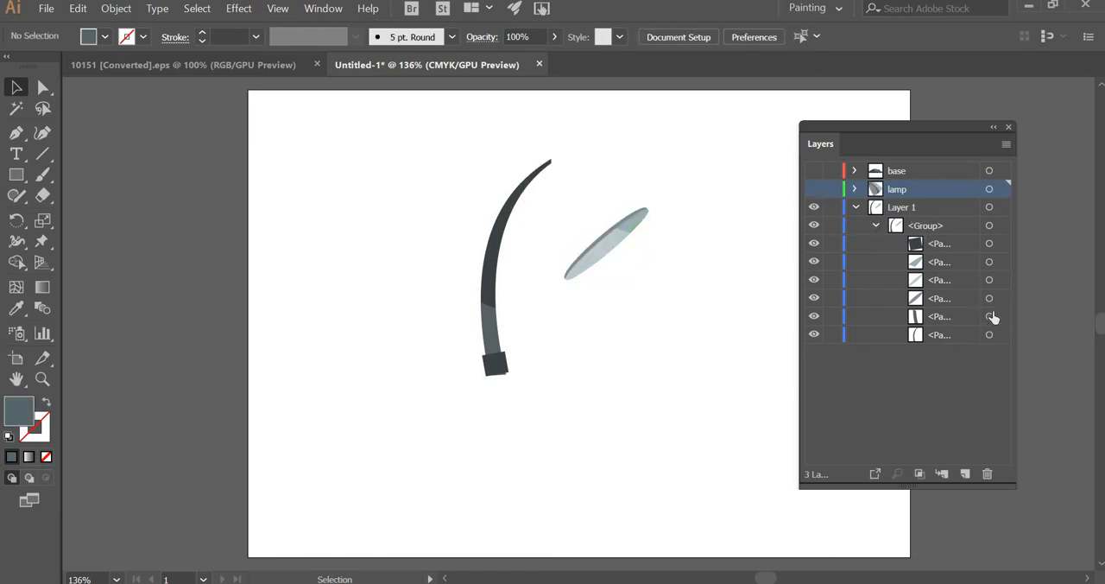
# - Toggle the visibility of the remaining paths in Layer 1 to tell the shade's opening apart from the neck
pyautogui.click(817, 299)
pyautogui.click(813, 281)
pyautogui.click(813, 281)
pyautogui.click(814, 263)
pyautogui.click(814, 263)
pyautogui.click(989, 263)
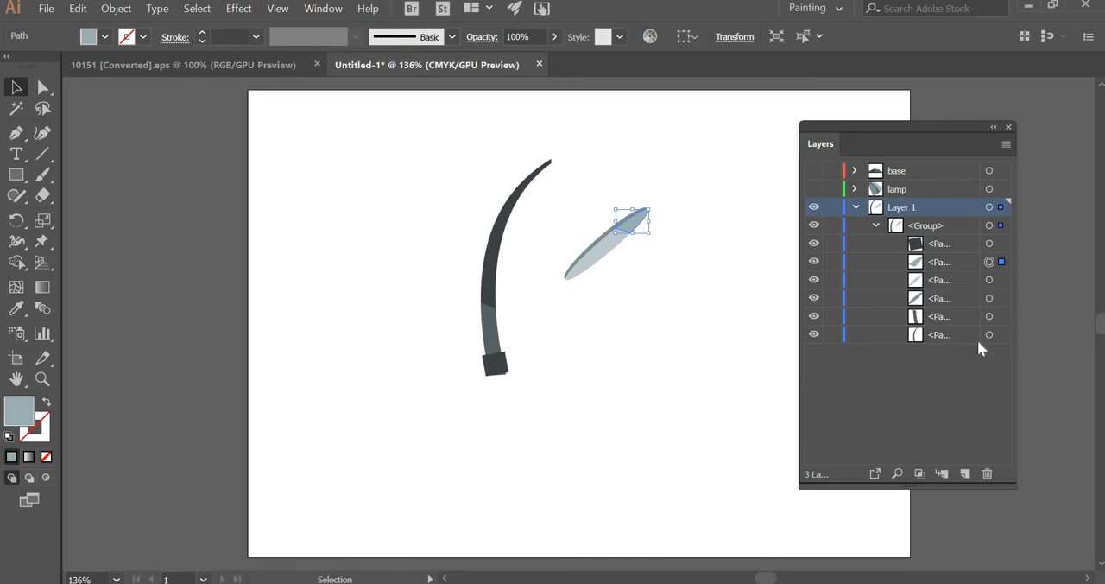
pyautogui.click(815, 334)
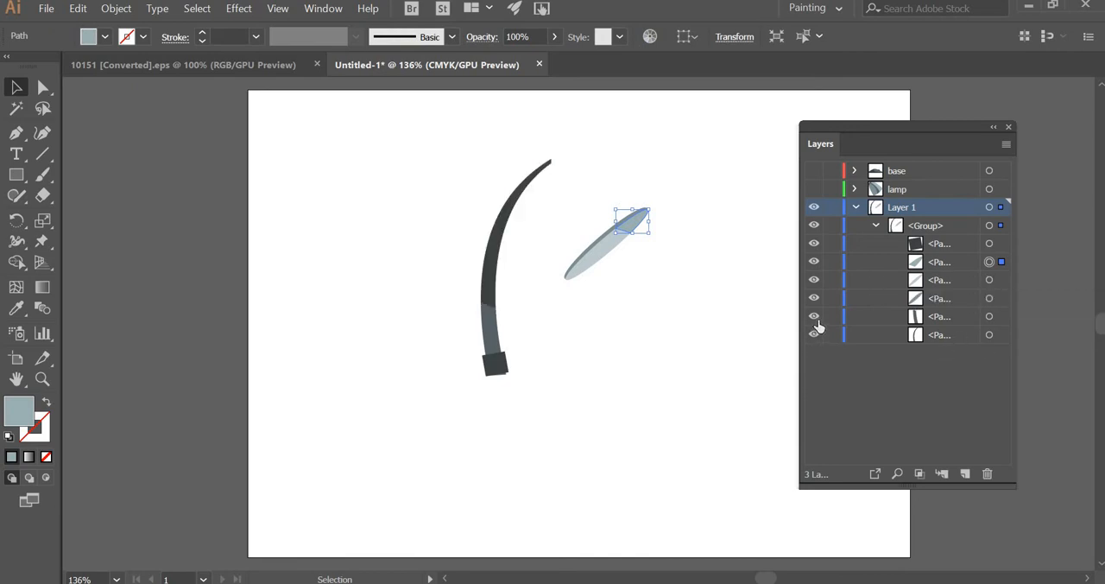
pyautogui.click(809, 243)
pyautogui.click(813, 337)
pyautogui.click(814, 331)
pyautogui.click(814, 316)
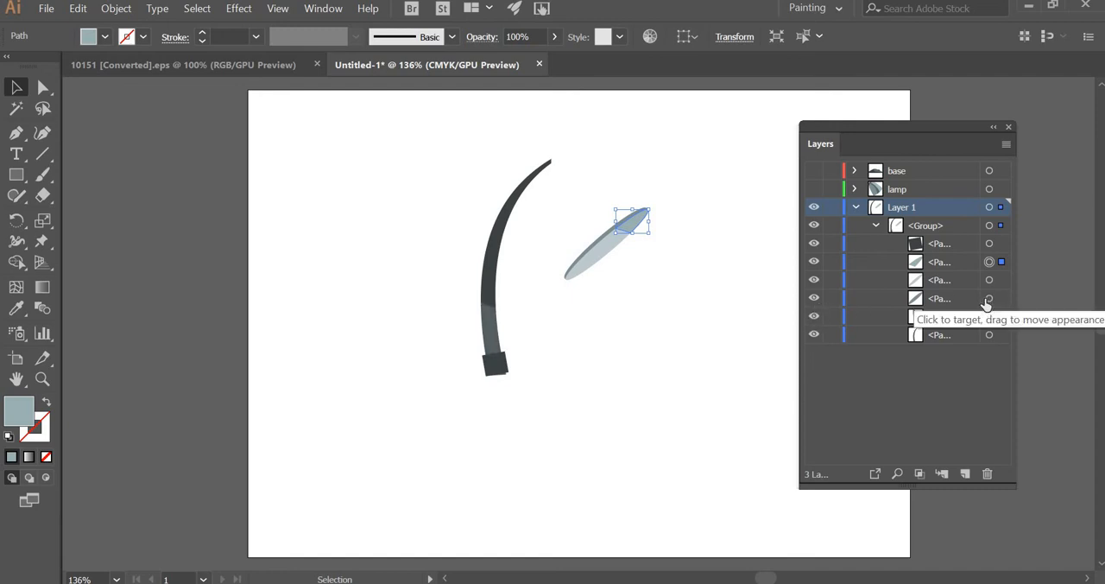
# - Select the three paths that form the shade's elliptical opening and cut them from the Layer 1 group
pyautogui.click(989, 298)
pyautogui.keyDown('shift'); pyautogui.click(989, 280); pyautogui.keyUp('shift')
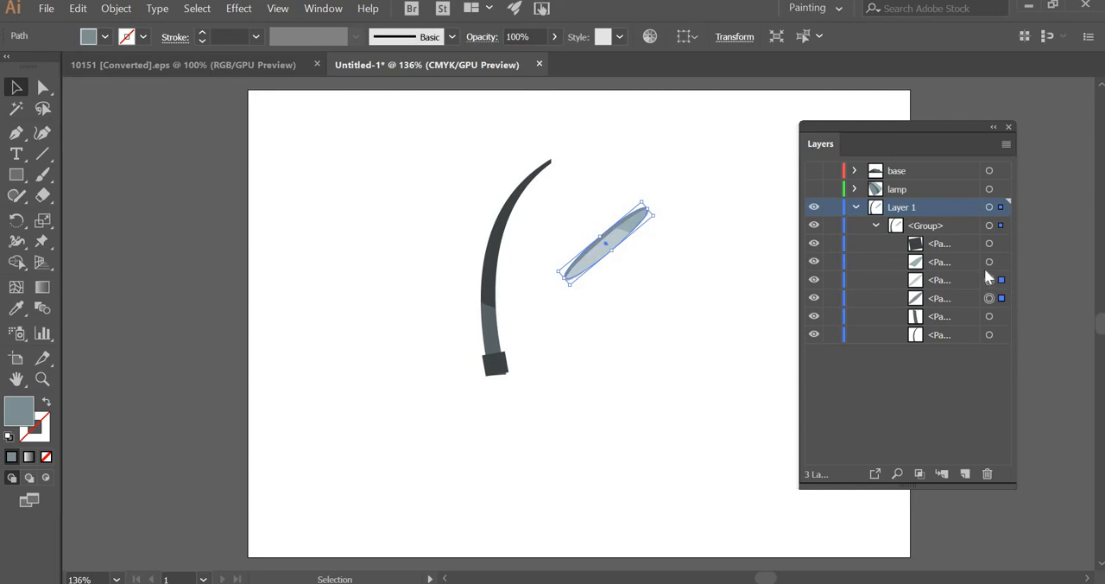
pyautogui.keyDown('shift'); pyautogui.click(989, 263); pyautogui.keyUp('shift')
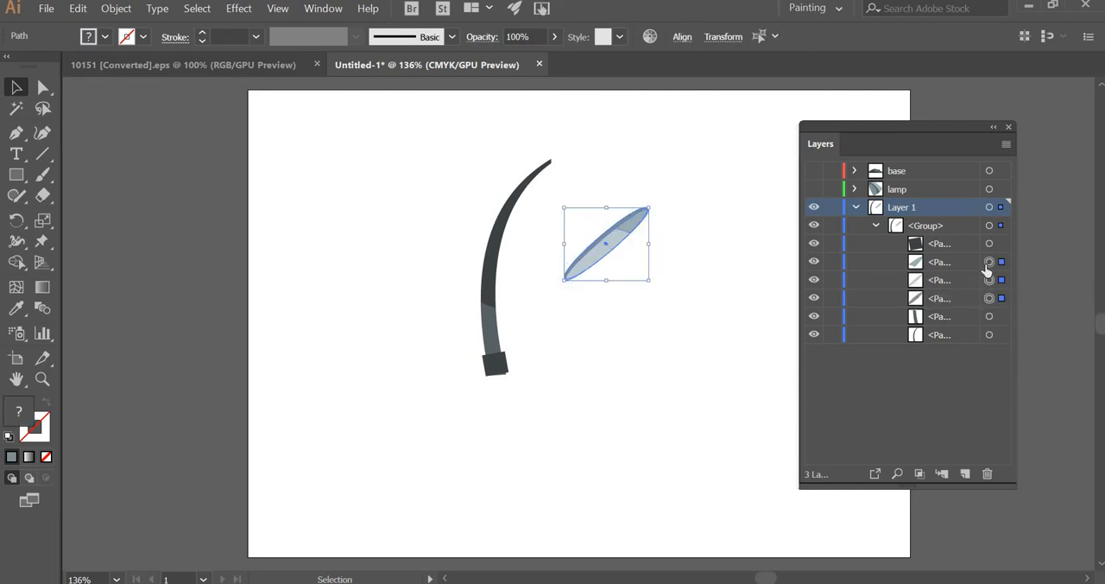
pyautogui.press('Delete')
# - Paste the cut opening paths in place on the lamp layer, allowing it to be shown, and hide the layer again
pyautogui.click(925, 195)
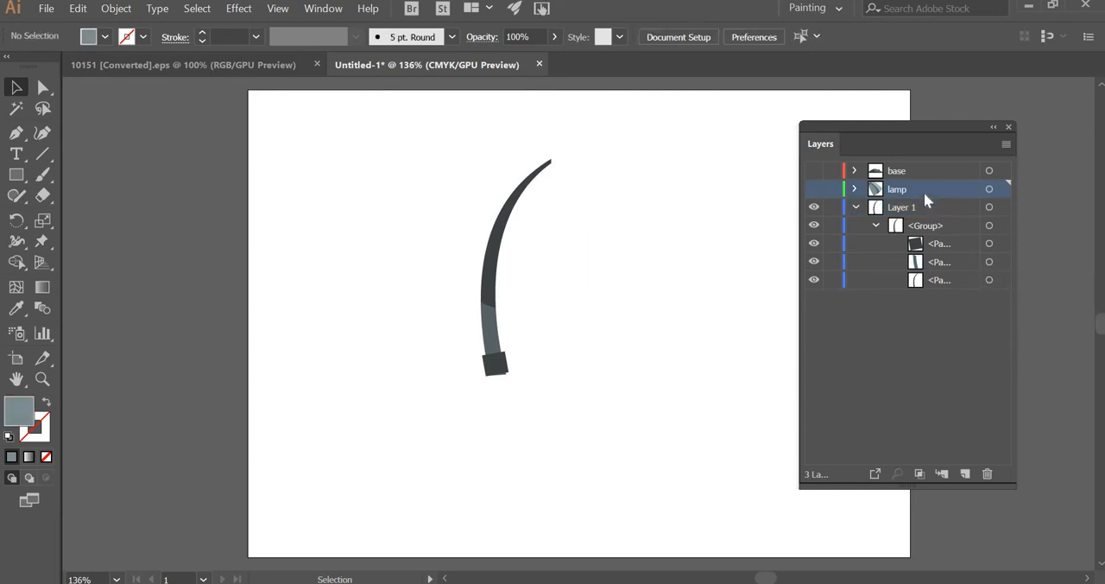
pyautogui.hotkey('ctrl', 'v')
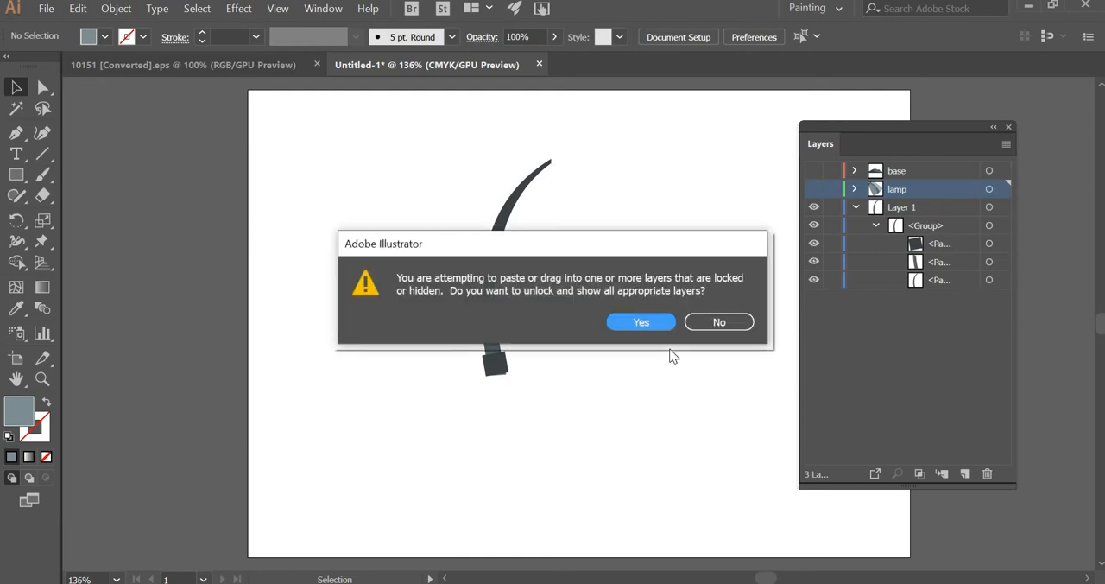
pyautogui.press('Return')
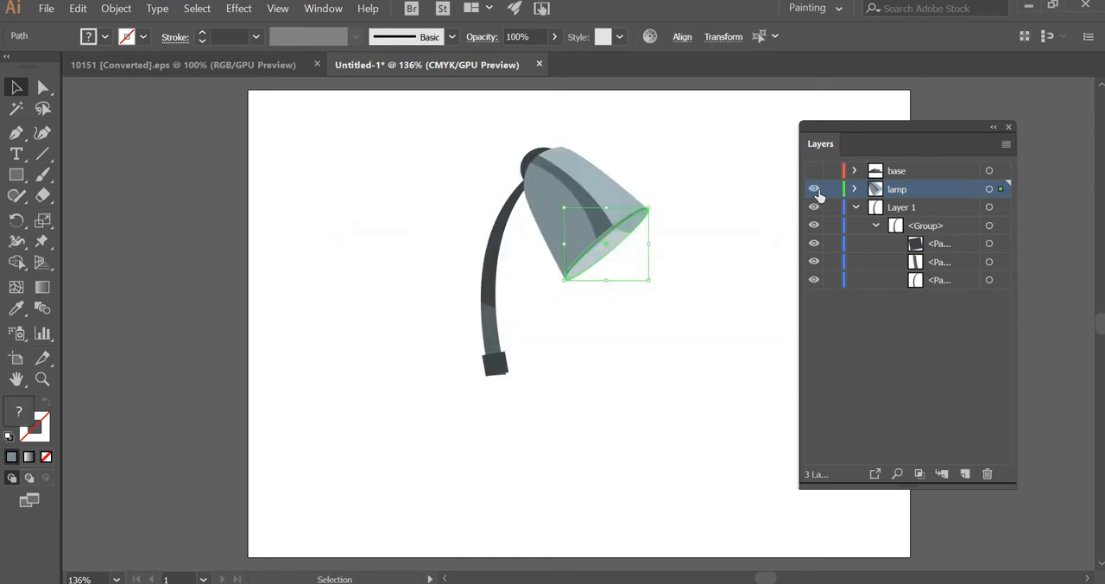
pyautogui.click(814, 189)
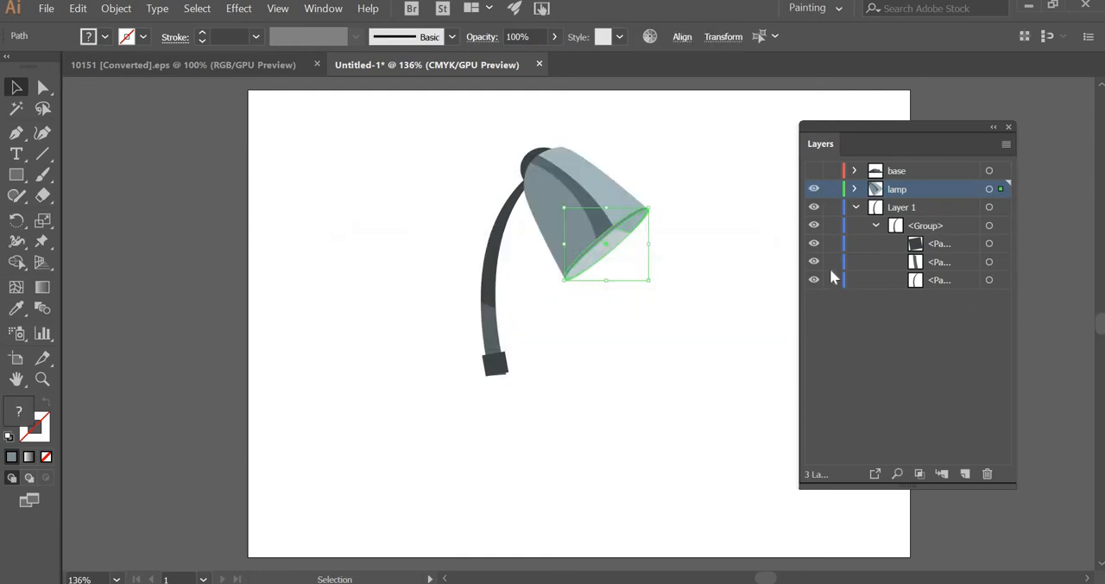
# - Collapse the remaining neck group and Layer 1, and make Layer 1 the active layer
pyautogui.click(876, 225)
pyautogui.click(856, 207)
pyautogui.click(903, 207)
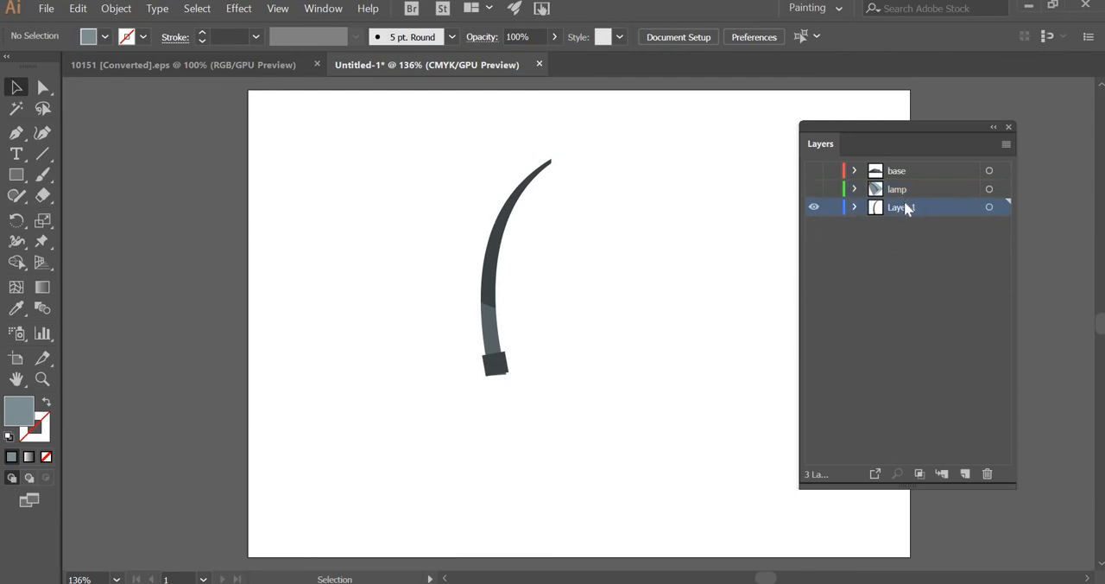
# - Rename Layer 1 as hand and show the hidden lamp and base layers again
pyautogui.doubleClick(905, 208)
pyautogui.write('hand')
pyautogui.press('Return')
pyautogui.click(813, 189)
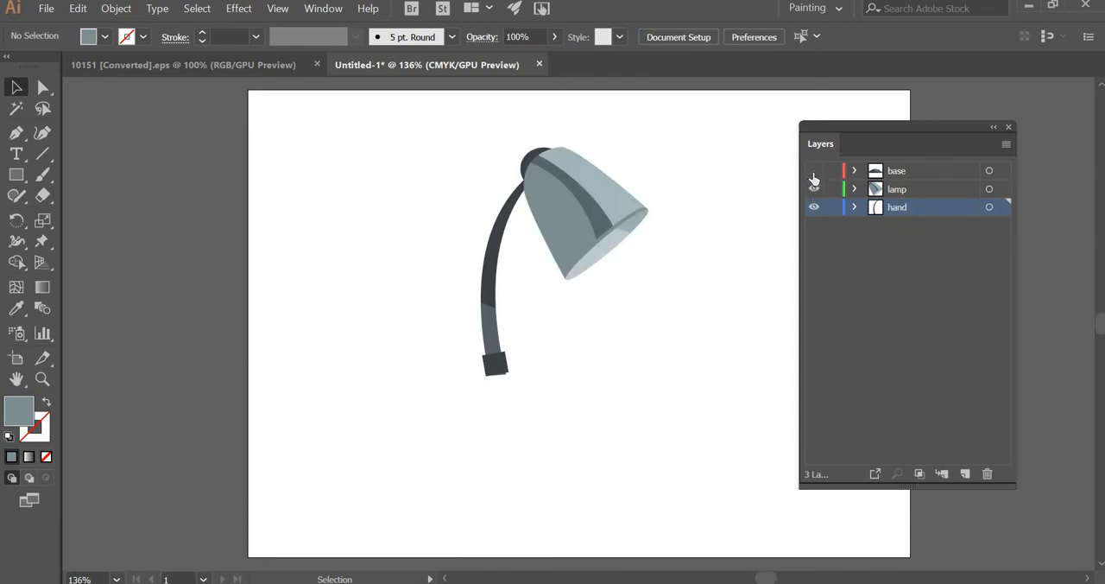
pyautogui.click(813, 172)
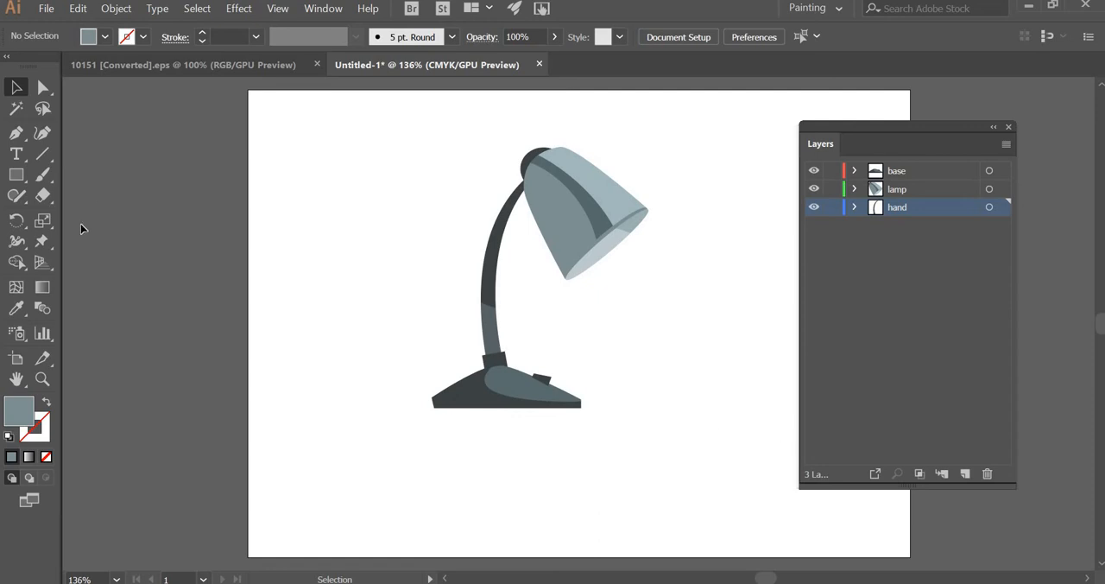
# - Save the layered lamp document as lamp ik.ai in the lamp folder, replacing the existing file
pyautogui.click(45, 9)
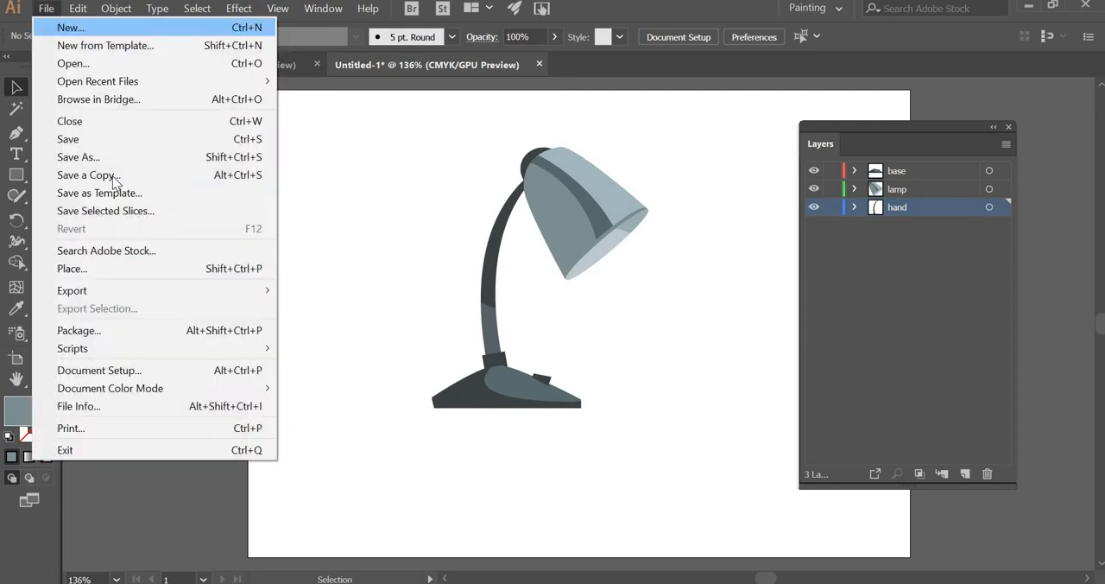
pyautogui.click(81, 139)
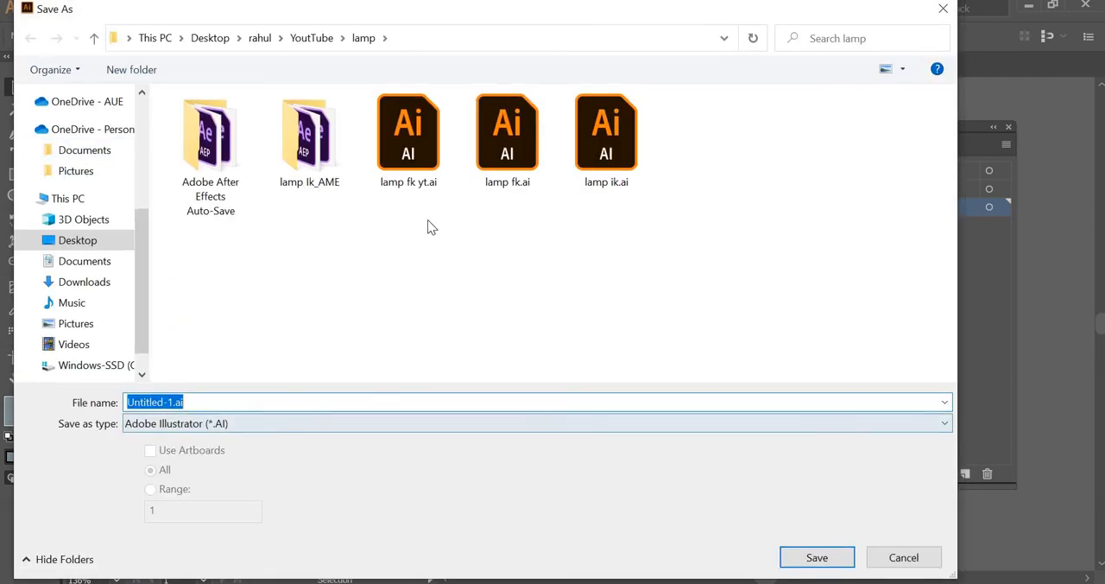
pyautogui.click(615, 183)
pyautogui.click(834, 557)
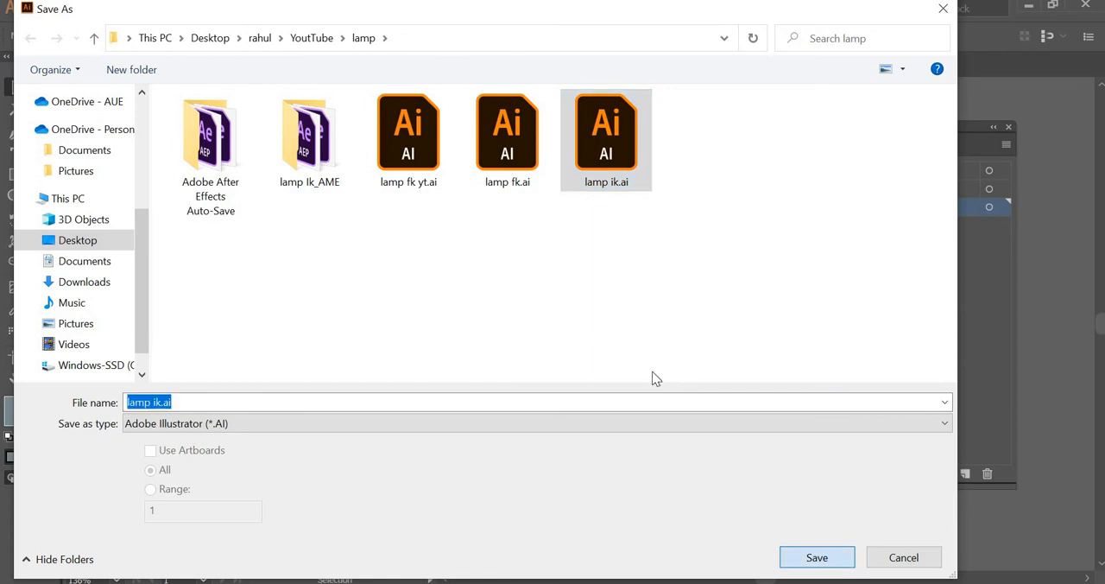
pyautogui.click(610, 369)
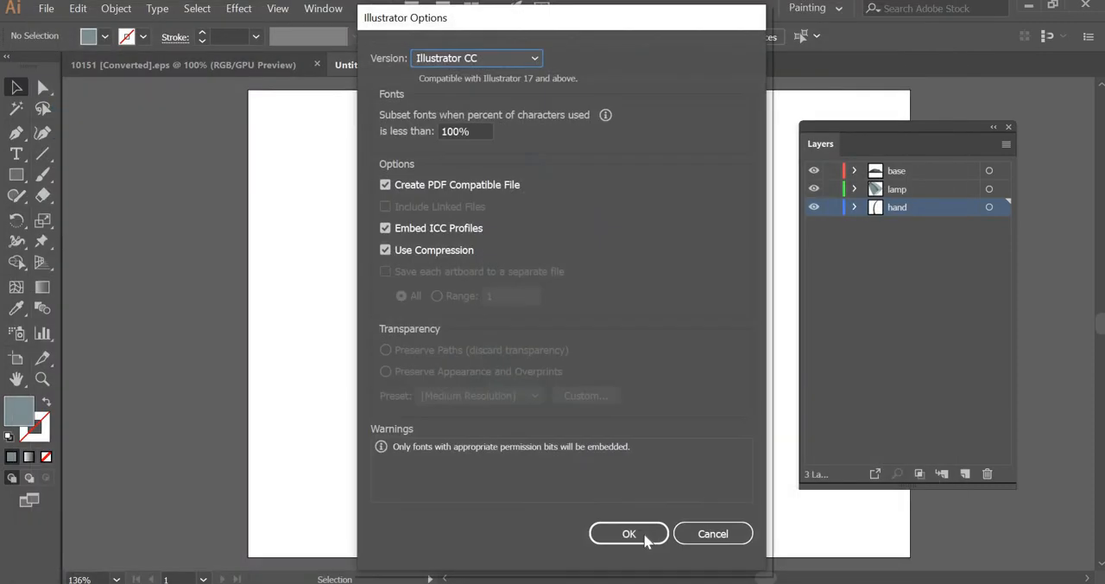
pyautogui.click(641, 533)
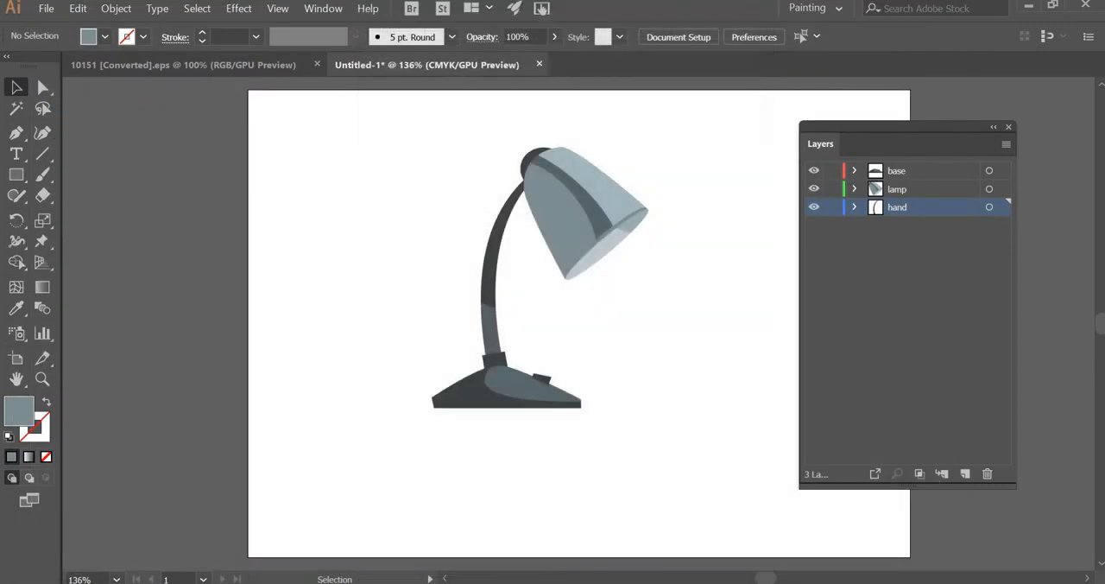
# - Switch to After Effects and start a new project, saving the changes to the open lamp Ik.aep project
pyautogui.click(539, 580)
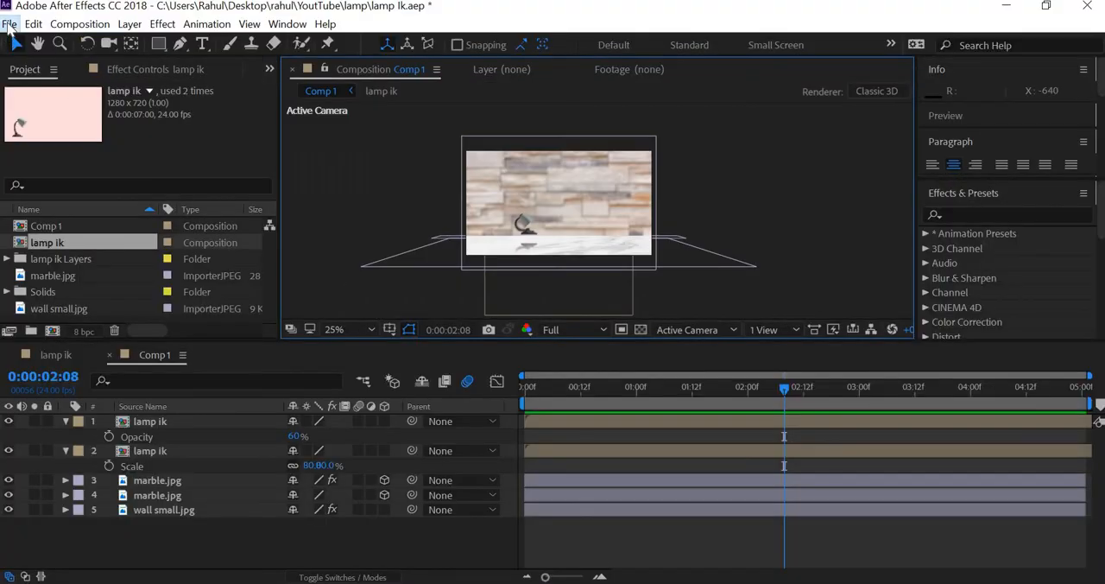
pyautogui.click(8, 24)
pyautogui.moveTo(224, 42)
pyautogui.click(288, 48)
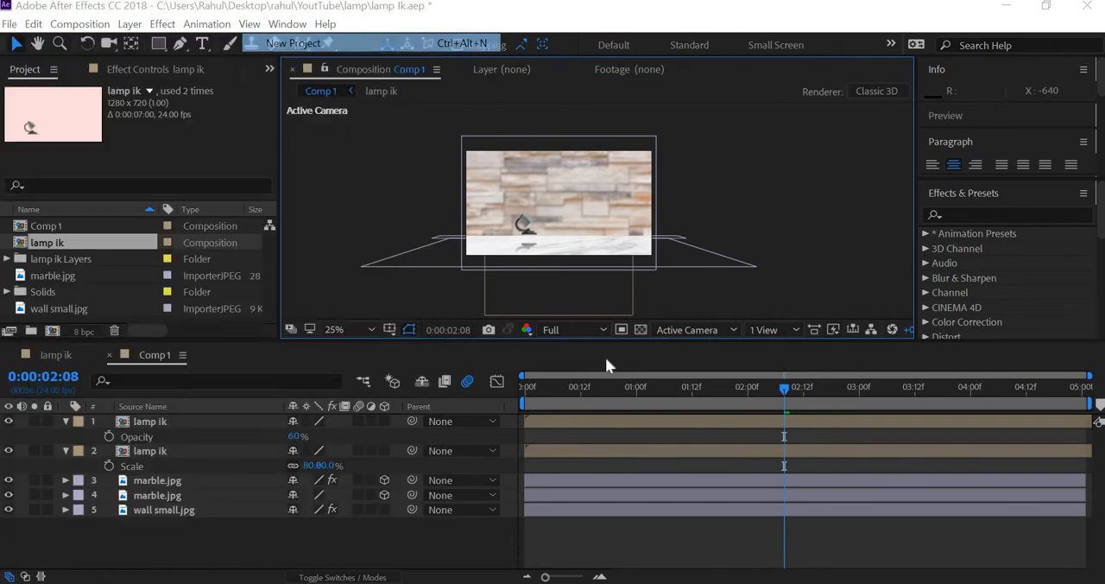
pyautogui.click(488, 320)
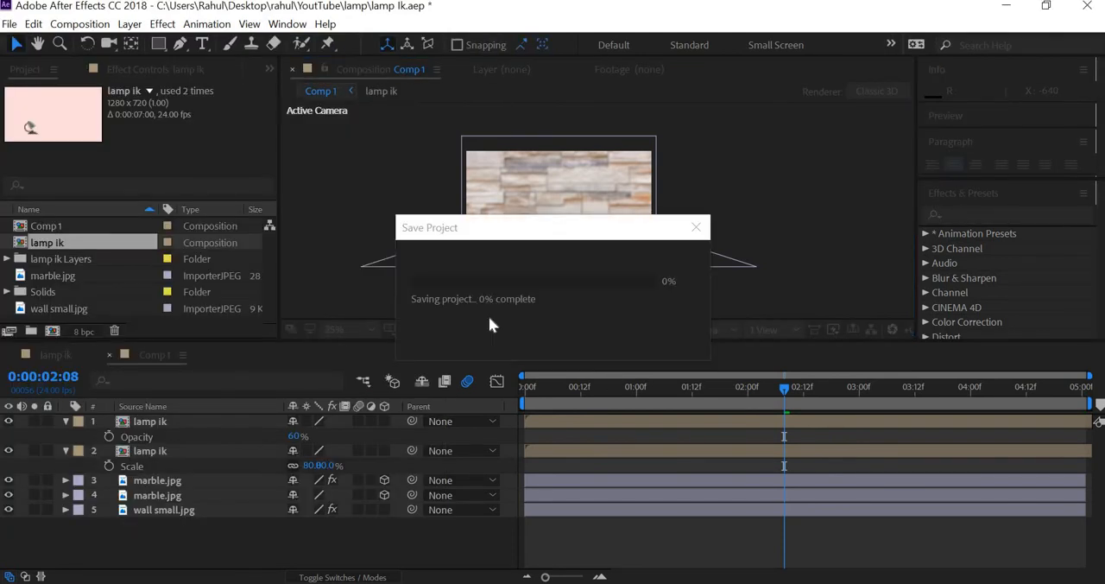
pyautogui.click(486, 250)
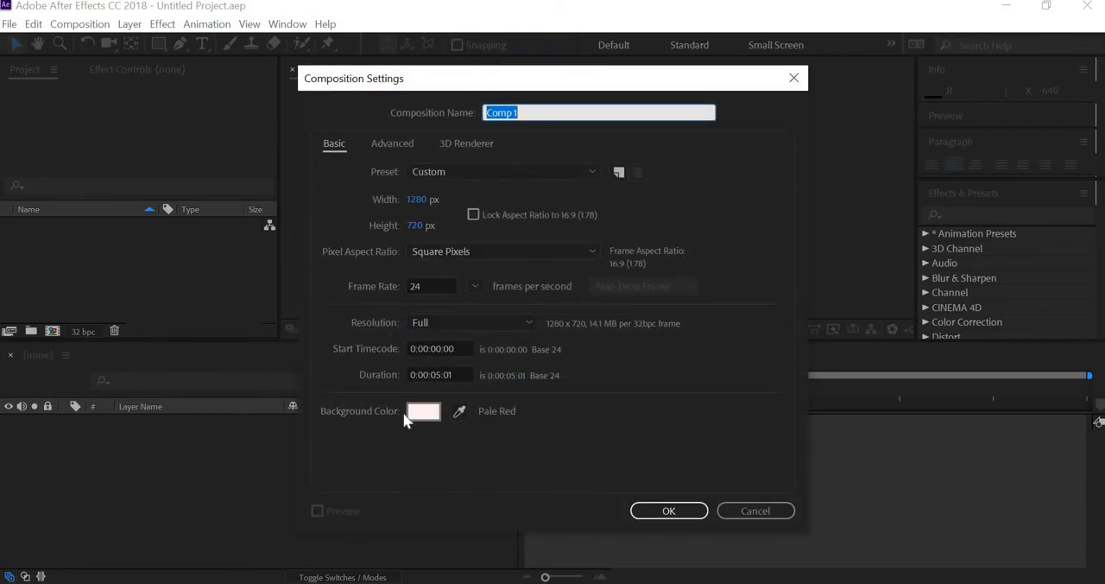
pyautogui.click(667, 509)
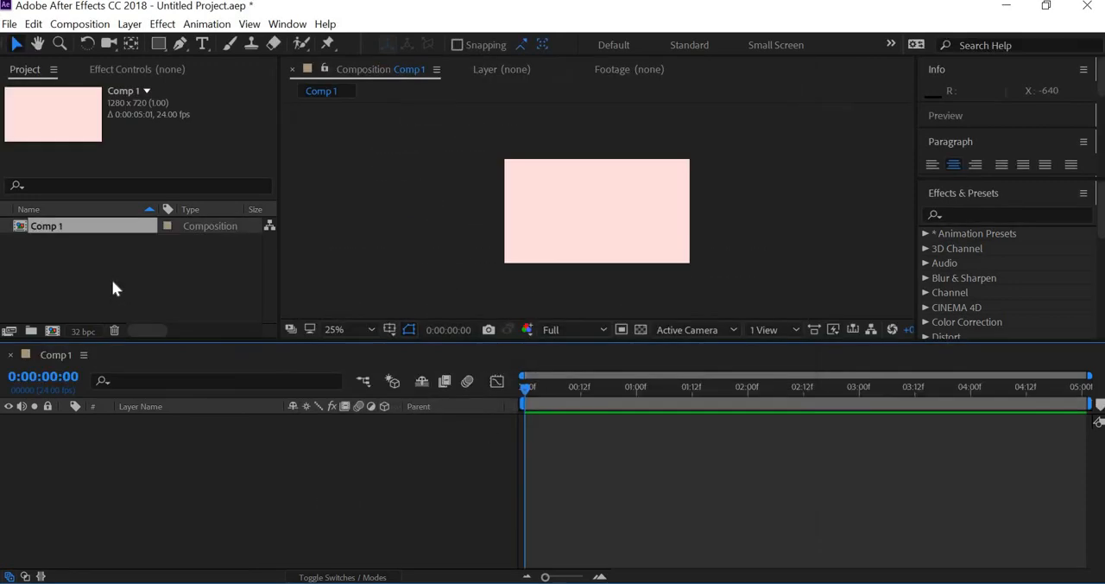
pyautogui.rightClick(112, 280)
pyautogui.moveTo(143, 367)
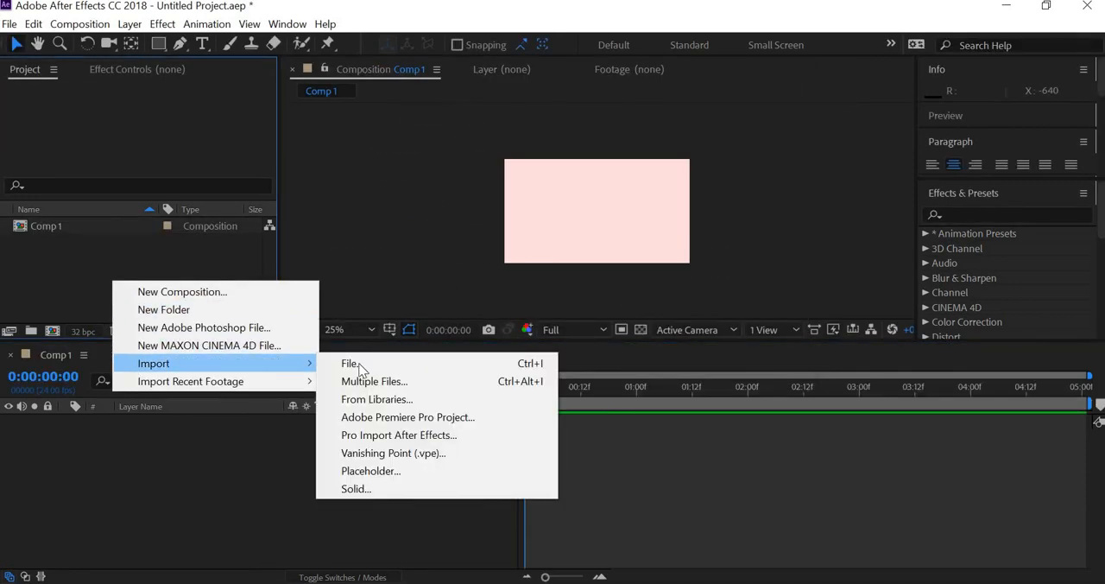
pyautogui.click(53, 228)
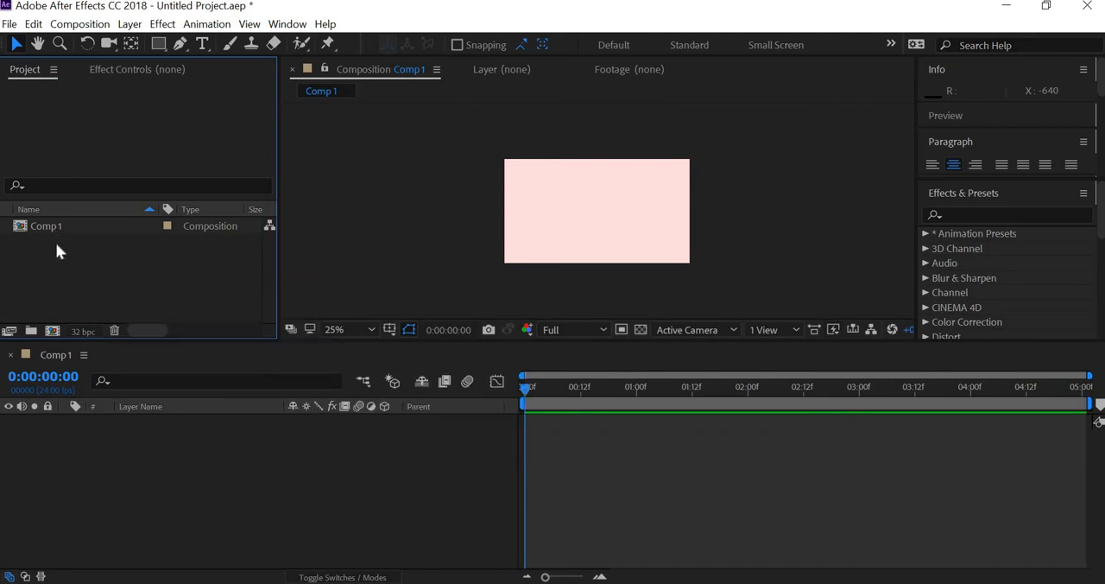
pyautogui.press('Delete')
# - Import lamp ik.ai into the project as Composition - Retain Layer Sizes
pyautogui.rightClick(121, 251)
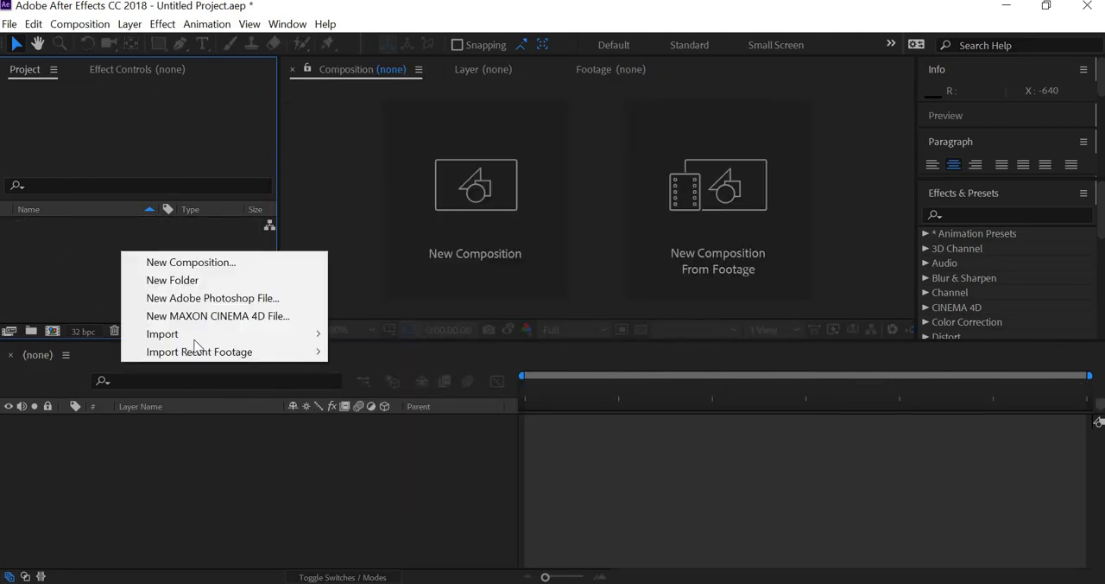
pyautogui.moveTo(207, 336)
pyautogui.click(373, 335)
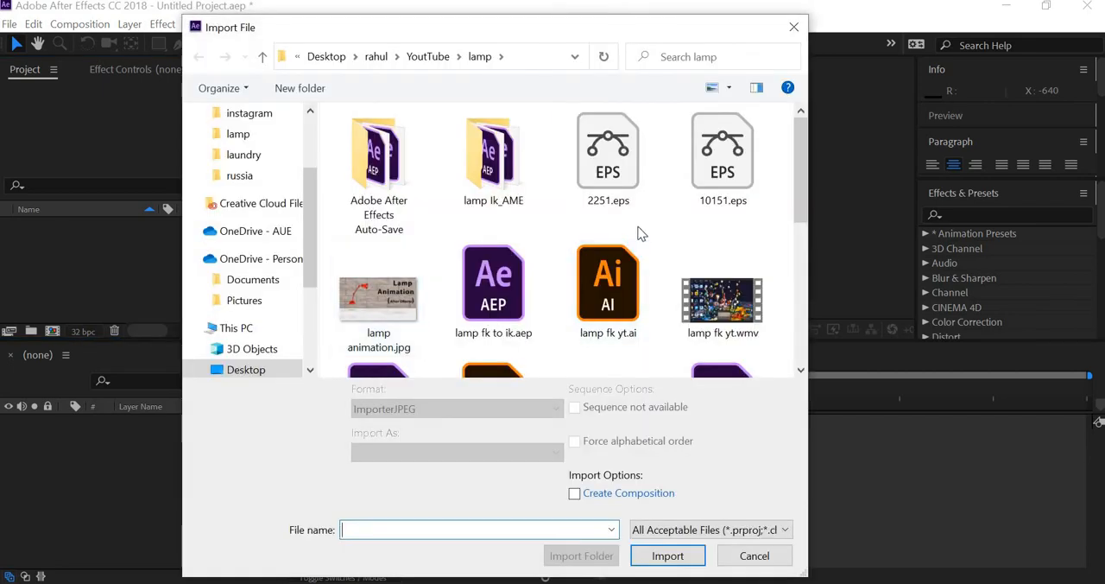
pyautogui.scroll(-1, 639, 233)
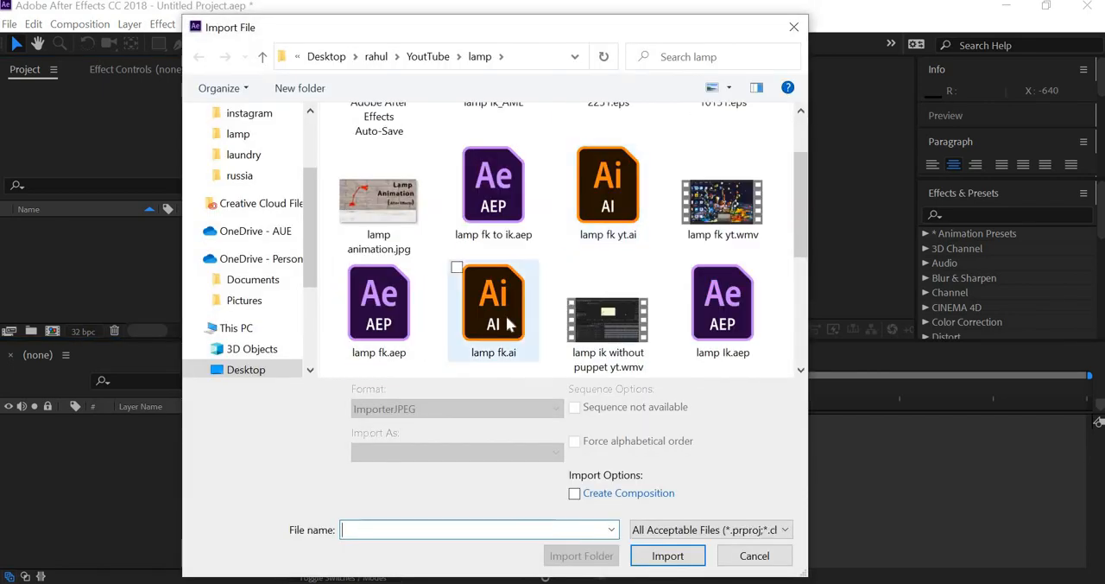
pyautogui.scroll(-2, 507, 323)
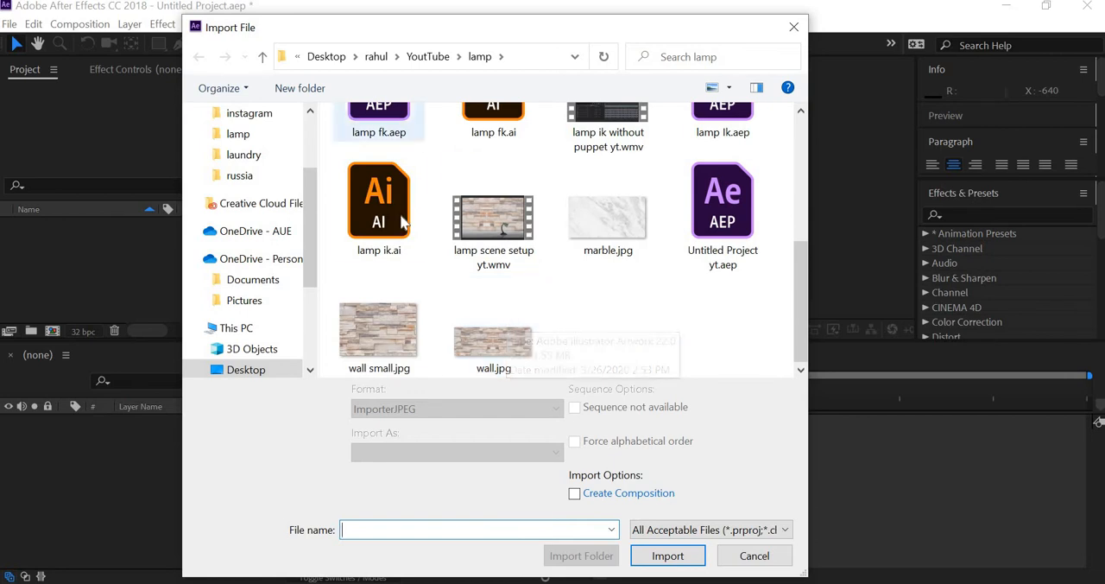
pyautogui.click(381, 185)
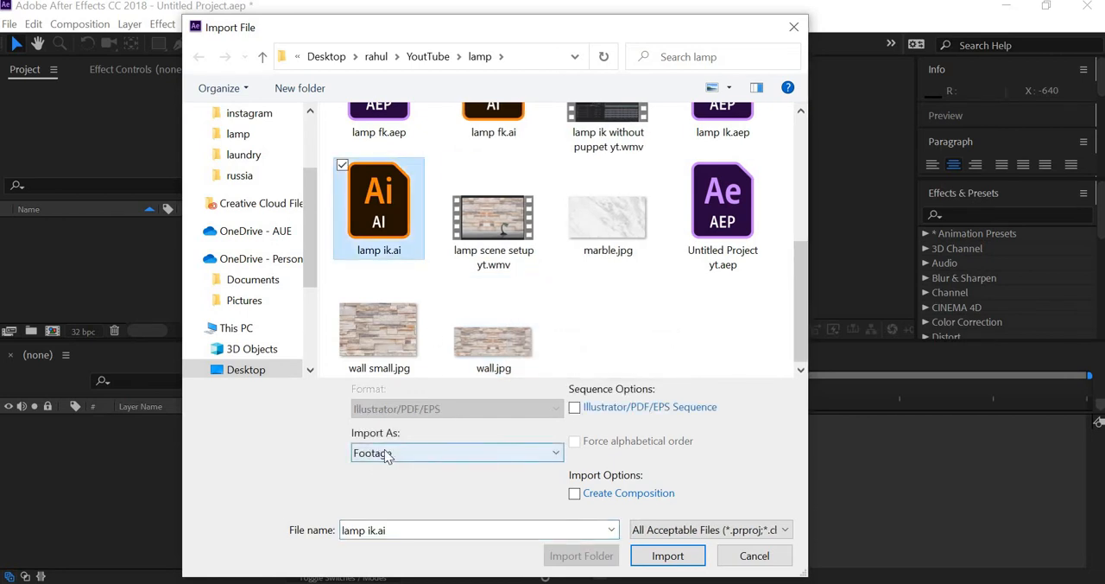
pyautogui.click(388, 456)
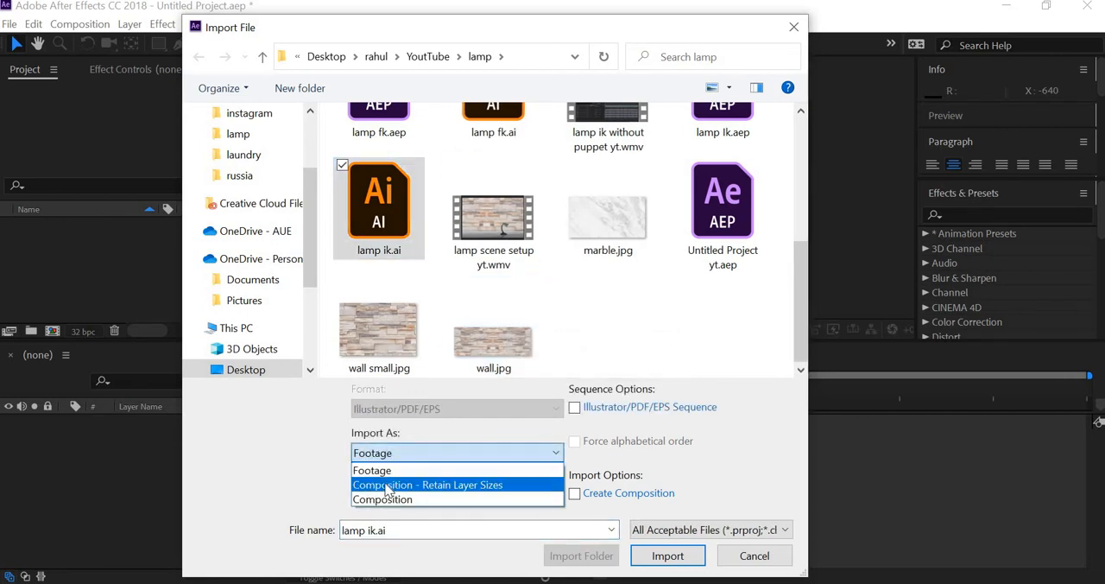
pyautogui.click(386, 486)
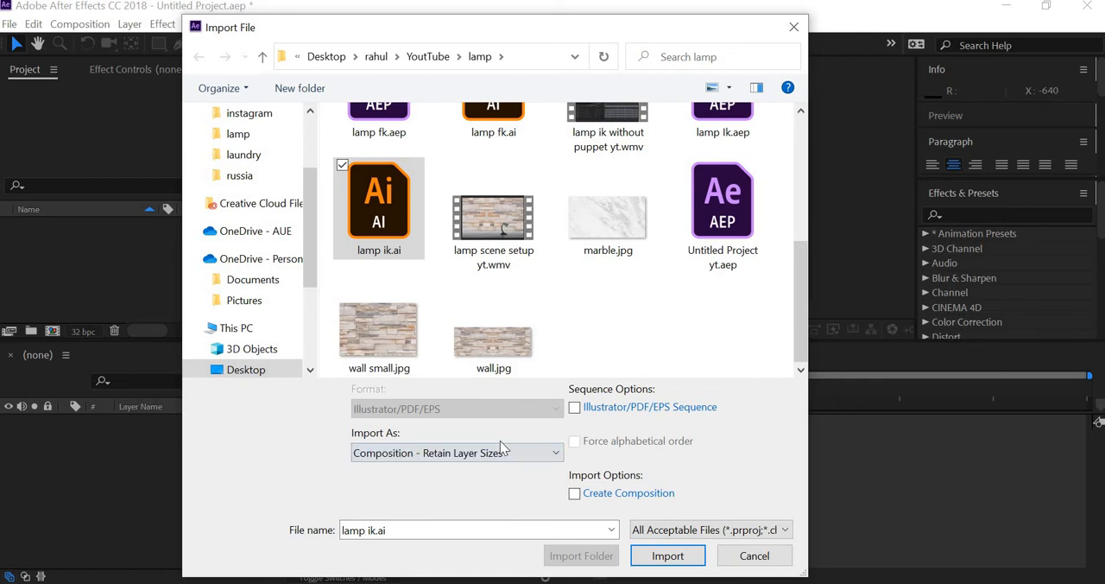
pyautogui.click(660, 557)
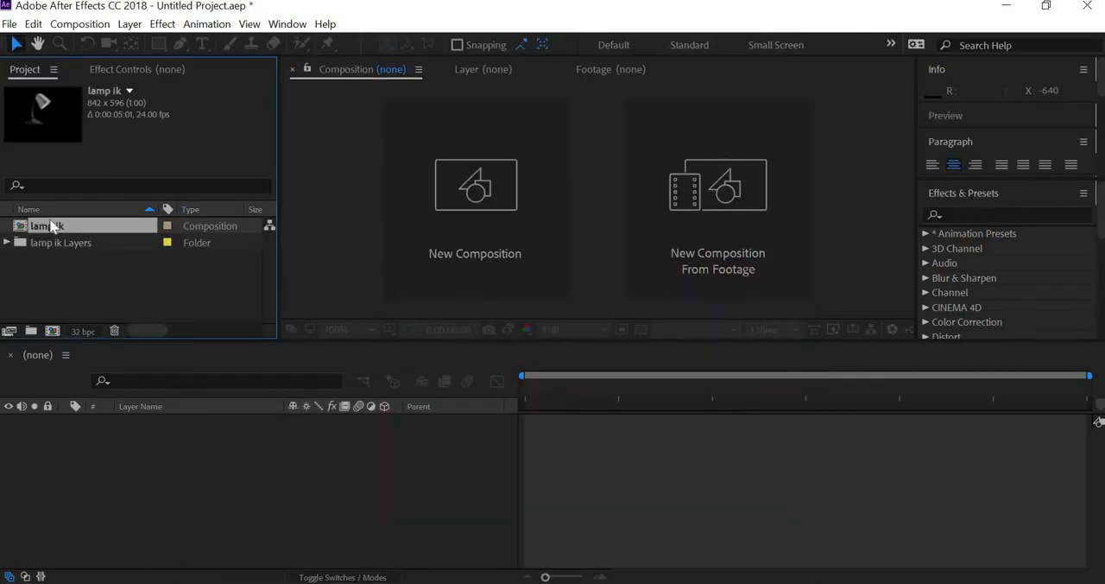
# - Open the imported lamp ik composition and set its frame size to 1280 x 720 px
pyautogui.doubleClick(52, 225)
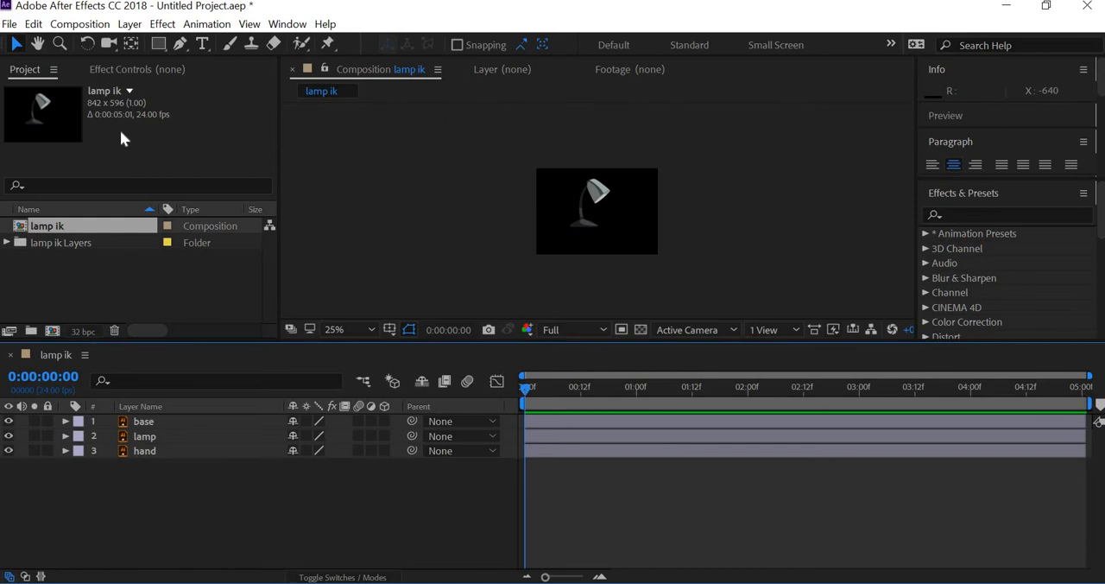
pyautogui.click(80, 23)
pyautogui.click(86, 68)
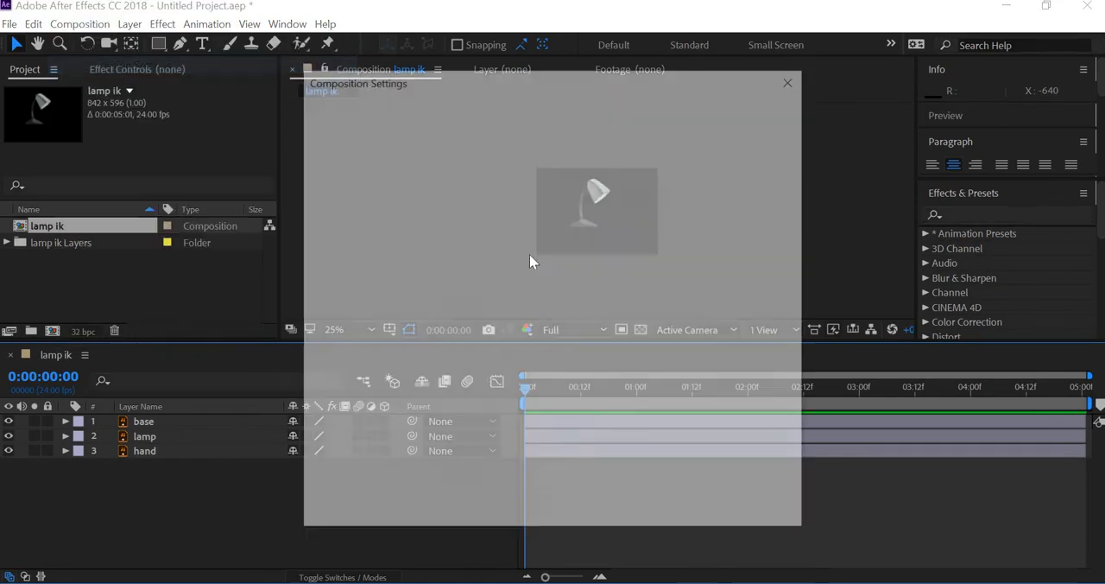
pyautogui.press('Tab')
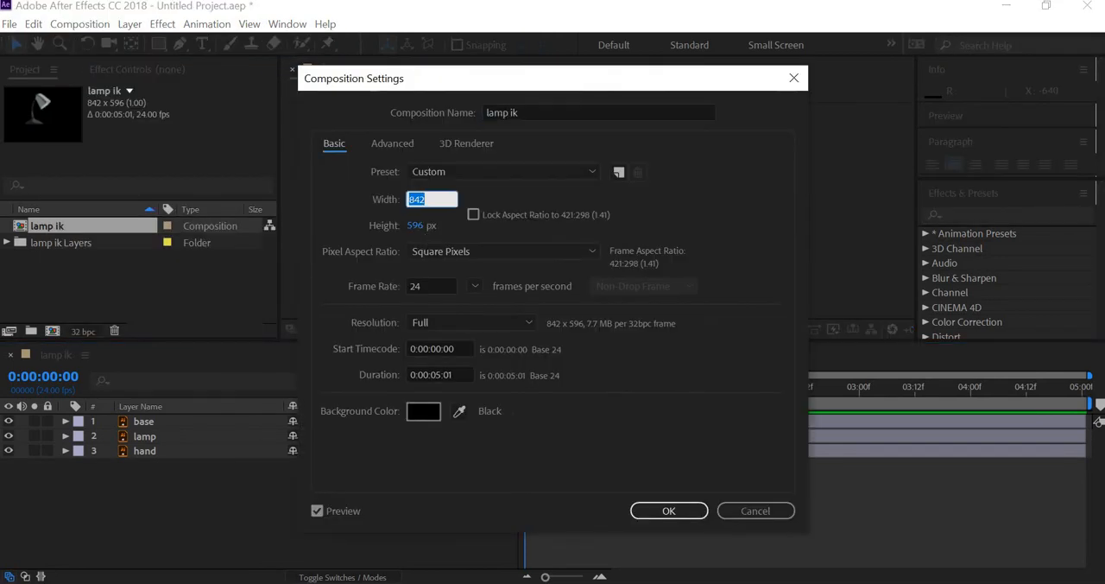
pyautogui.write('1280')
pyautogui.press('Tab')
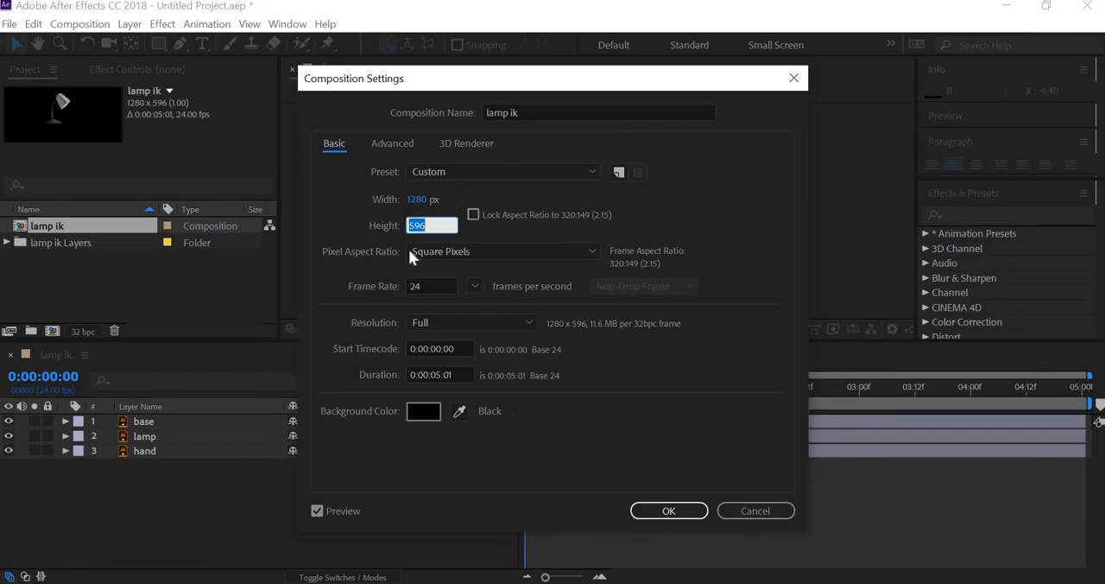
pyautogui.write('720')
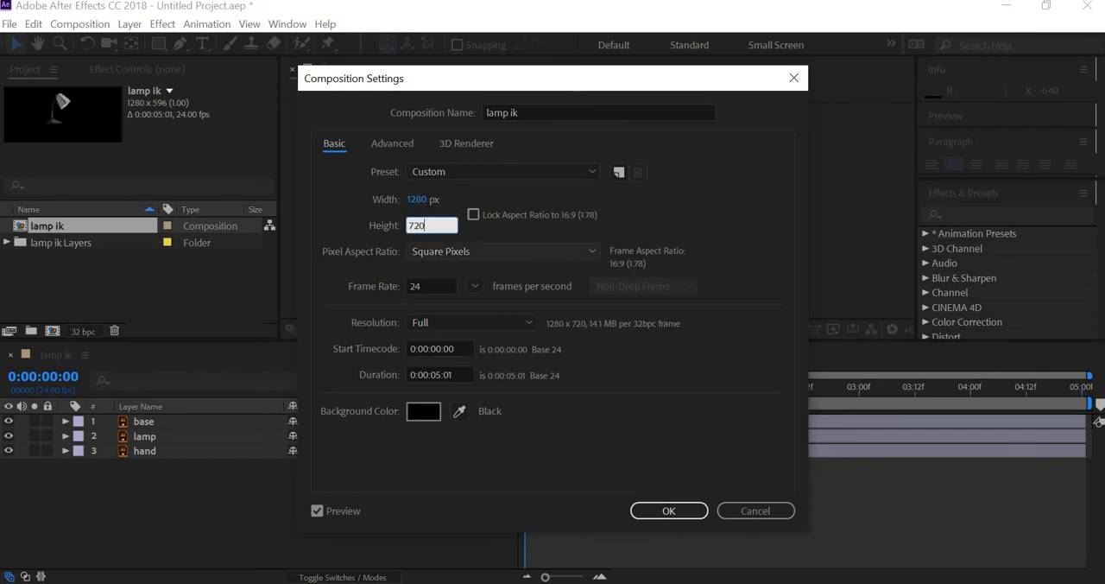
# - Set the lamp ik composition's background to pale red EBD4D4 and apply the composition settings
pyautogui.click(423, 411)
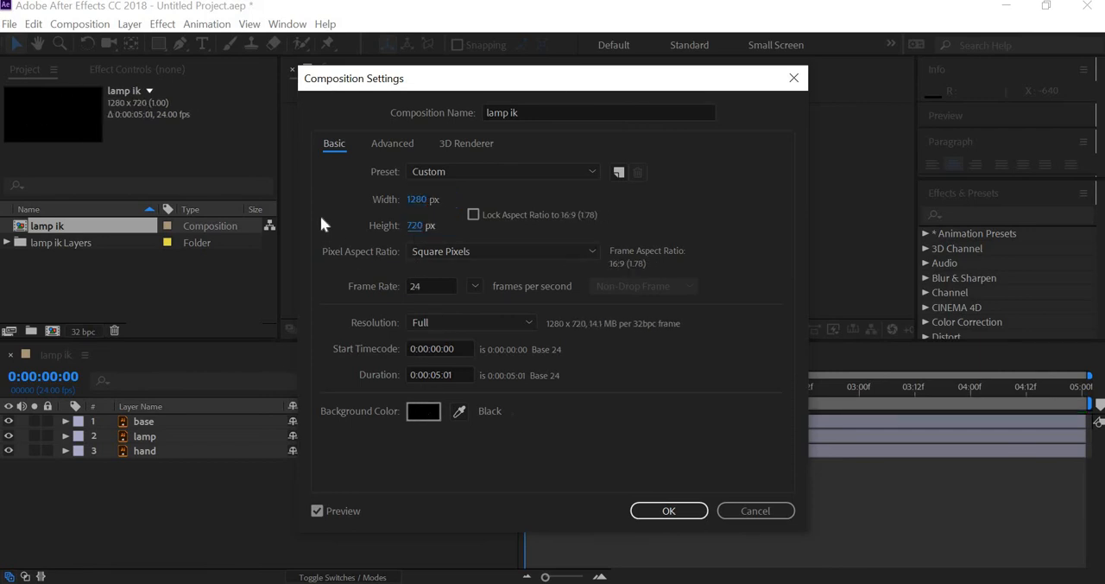
pyautogui.click(345, 297)
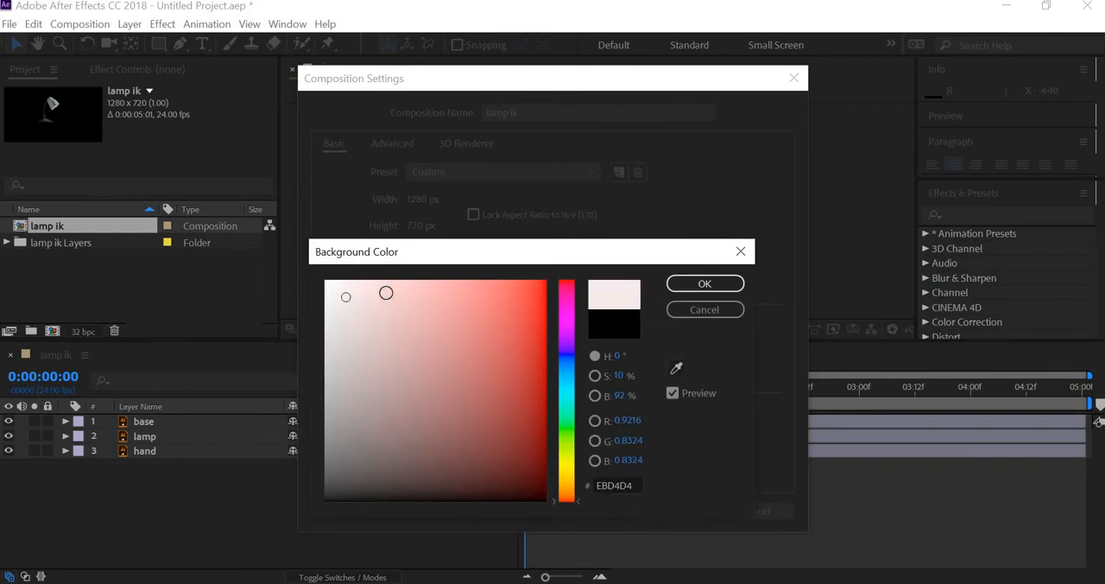
pyautogui.click(706, 291)
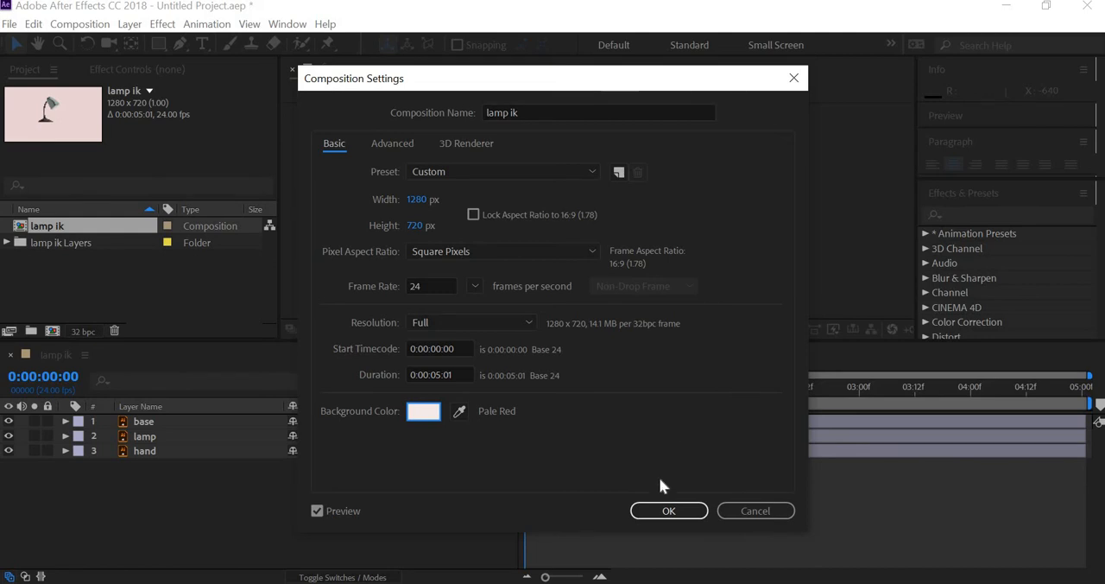
pyautogui.click(668, 510)
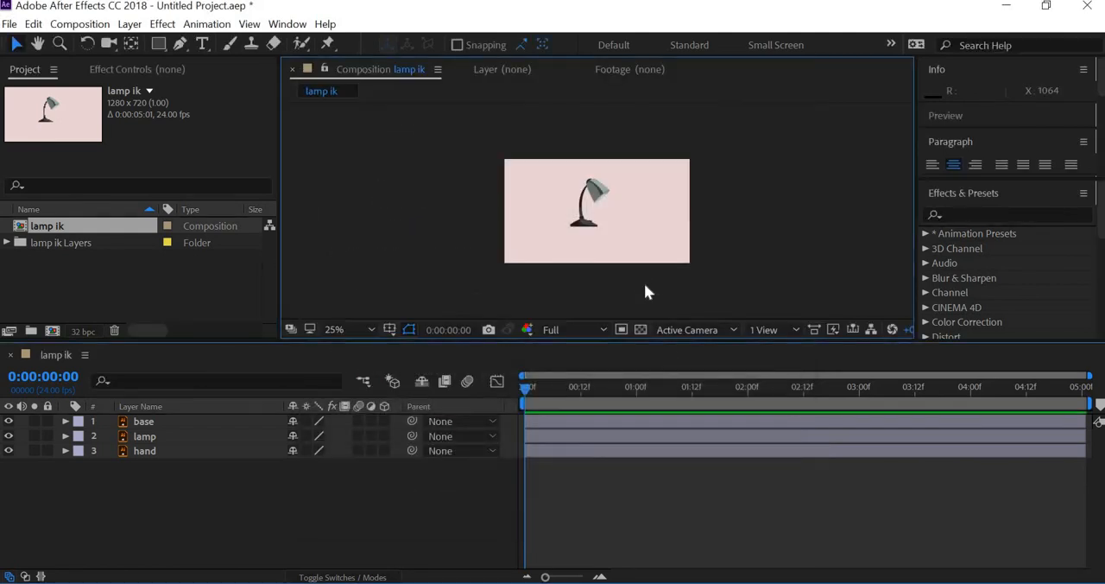
# - Place three puppet pins on the hand layer: at the base joint, at mid-arm and at the upper end beneath the lampshade
pyautogui.press('.')
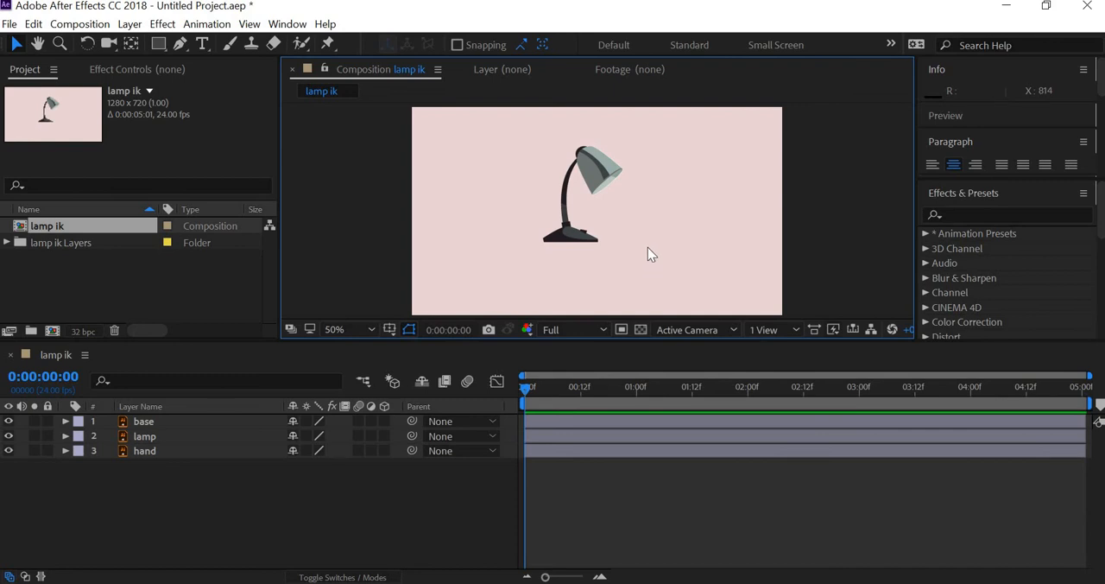
pyautogui.press('.')
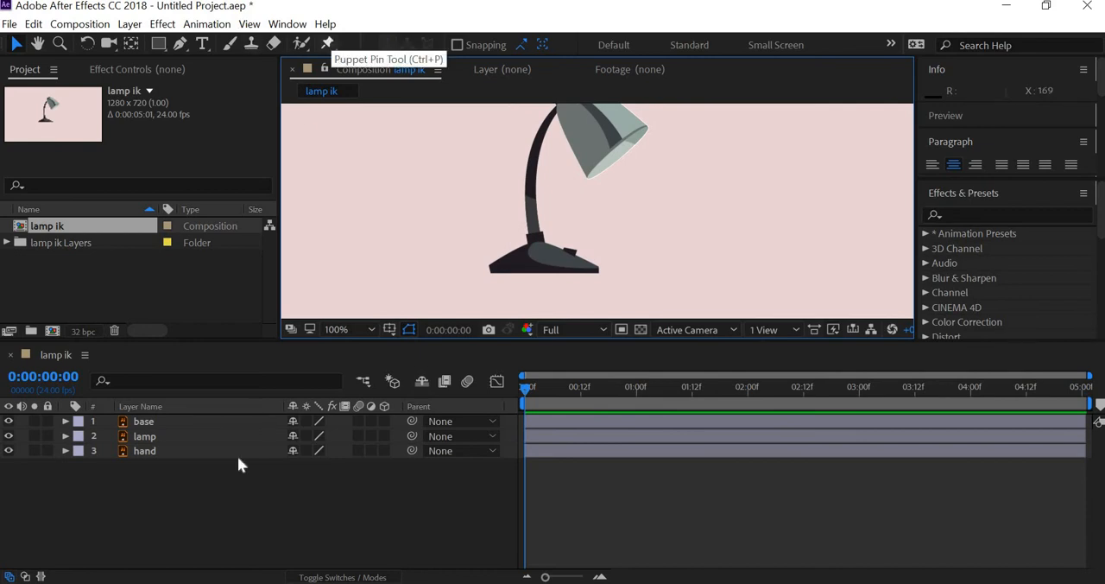
pyautogui.click(153, 452)
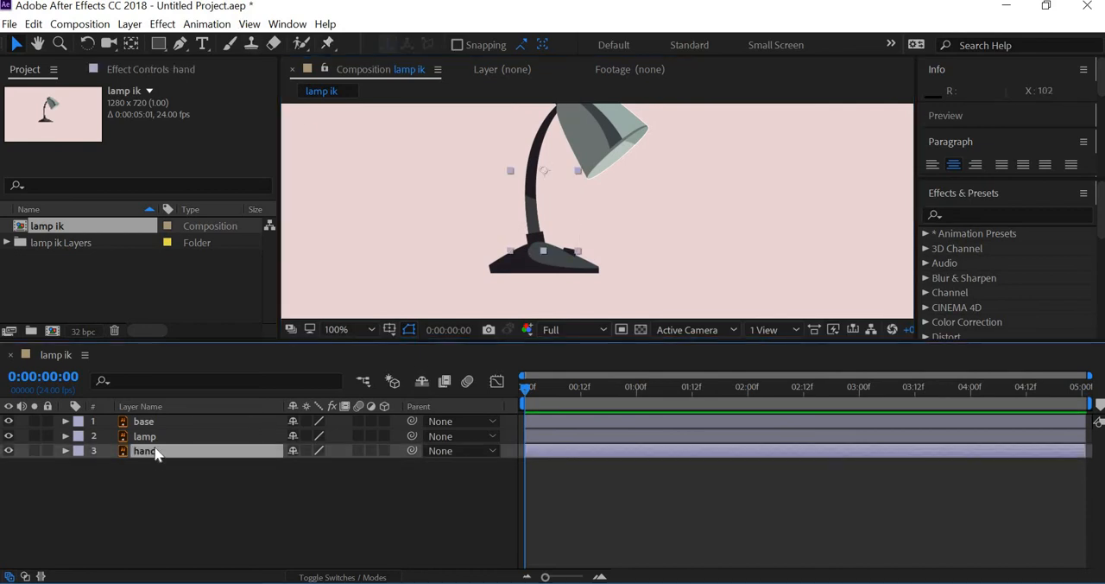
pyautogui.click(329, 44)
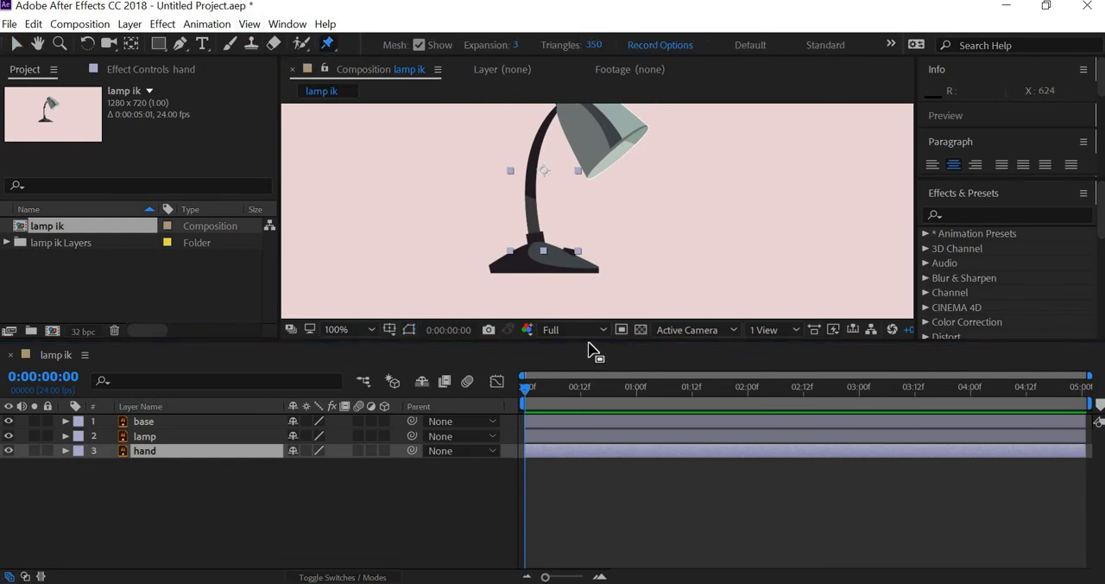
pyautogui.moveTo(561, 342); pyautogui.dragTo(590, 381)
pyautogui.press('space')
pyautogui.scroll(1, 515, 405)
pyautogui.press('space')
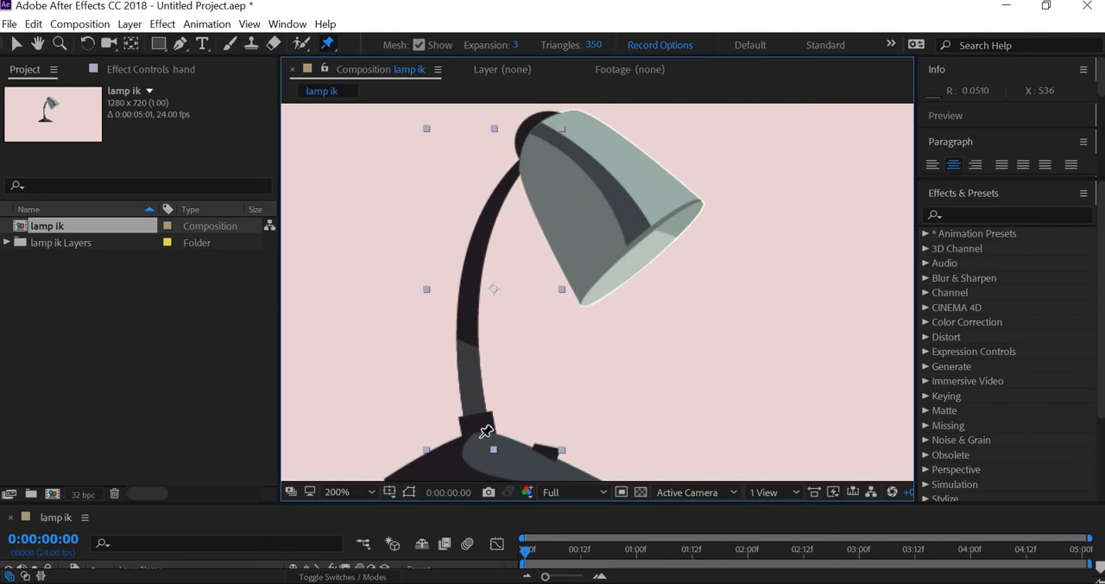
pyautogui.click(480, 436)
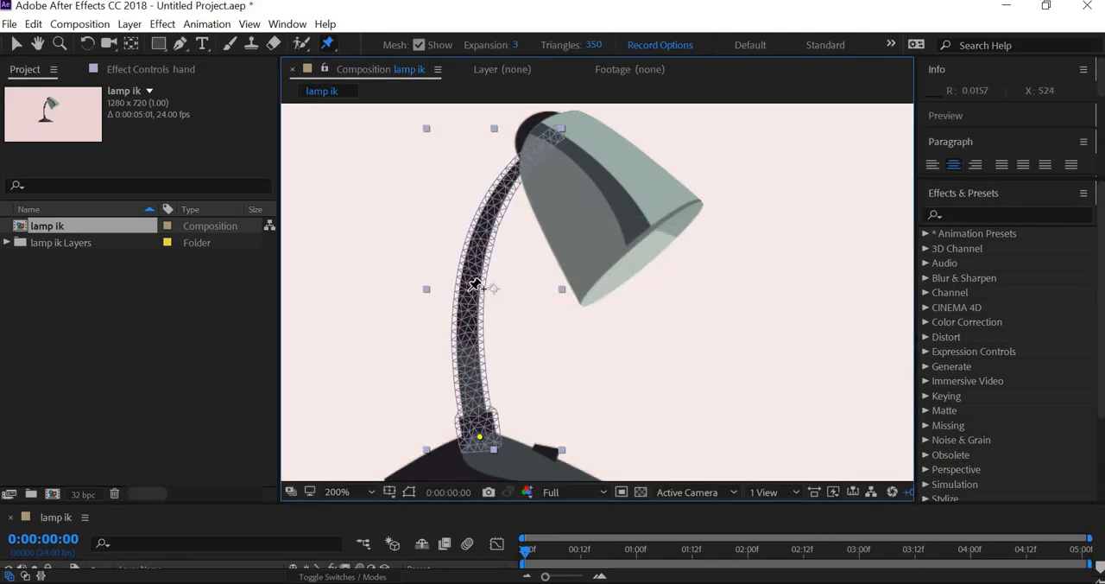
pyautogui.click(468, 290)
pyautogui.click(551, 135)
pyautogui.scroll(-4, 536, 307)
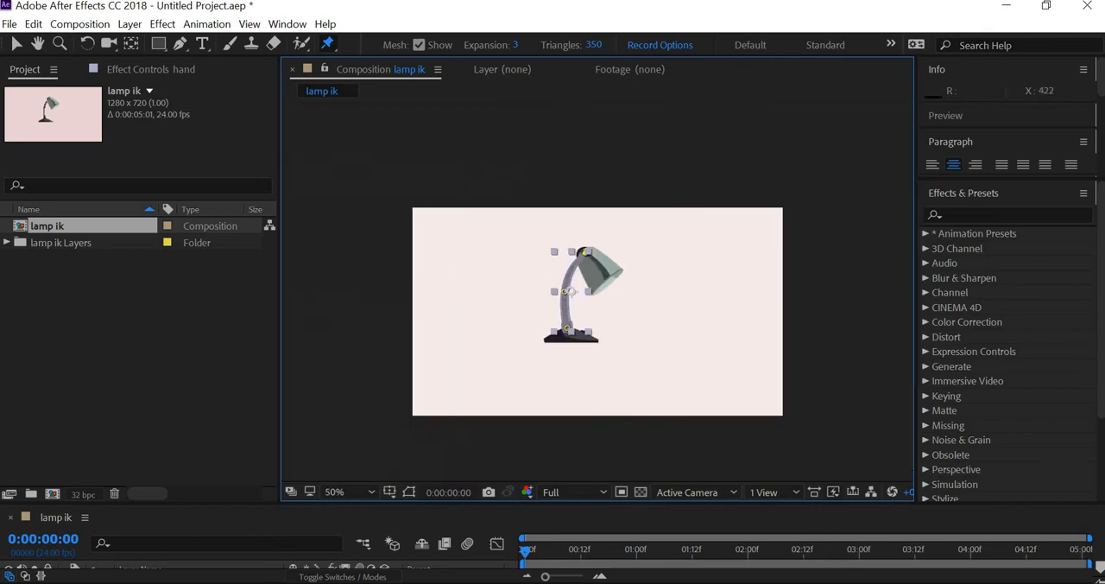
# - Expand the hand layer's puppet mesh down to its Deform pins and select Puppet Pin 1, 2 and 3
pyautogui.click(18, 45)
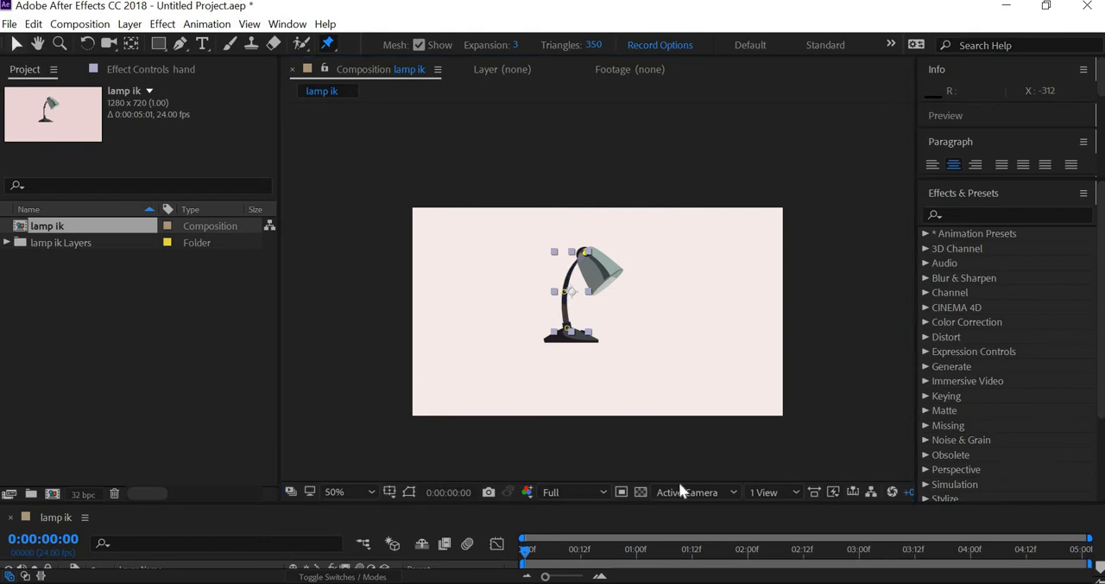
pyautogui.moveTo(551, 348); pyautogui.dragTo(542, 293)
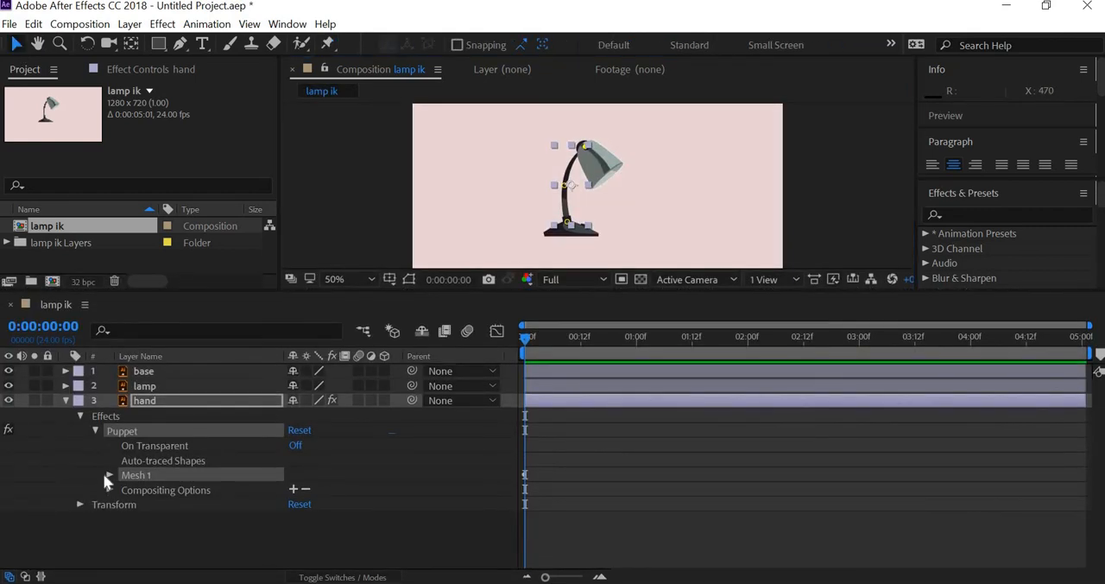
pyautogui.click(108, 475)
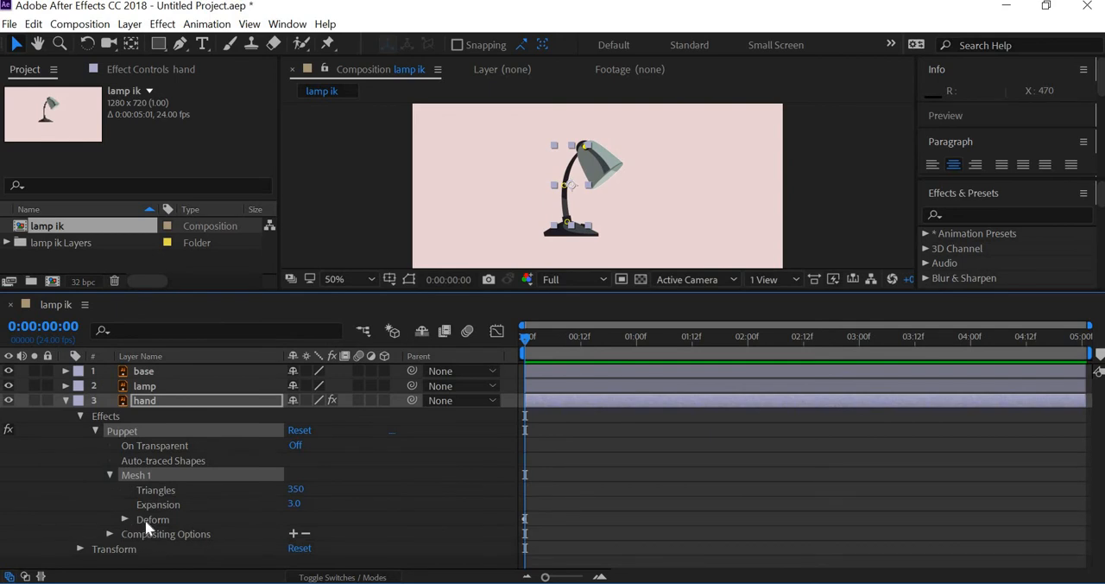
pyautogui.click(125, 519)
pyautogui.click(192, 530)
pyautogui.scroll(-1, 191, 532)
pyautogui.click(193, 531)
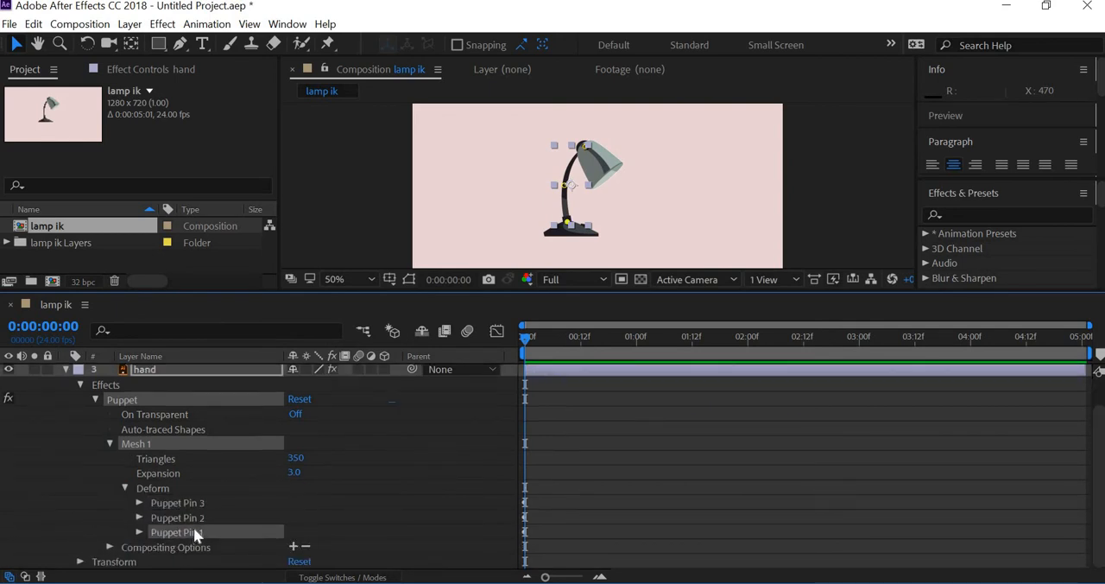
pyautogui.keyDown('shift'); pyautogui.click(209, 502); pyautogui.keyUp('shift')
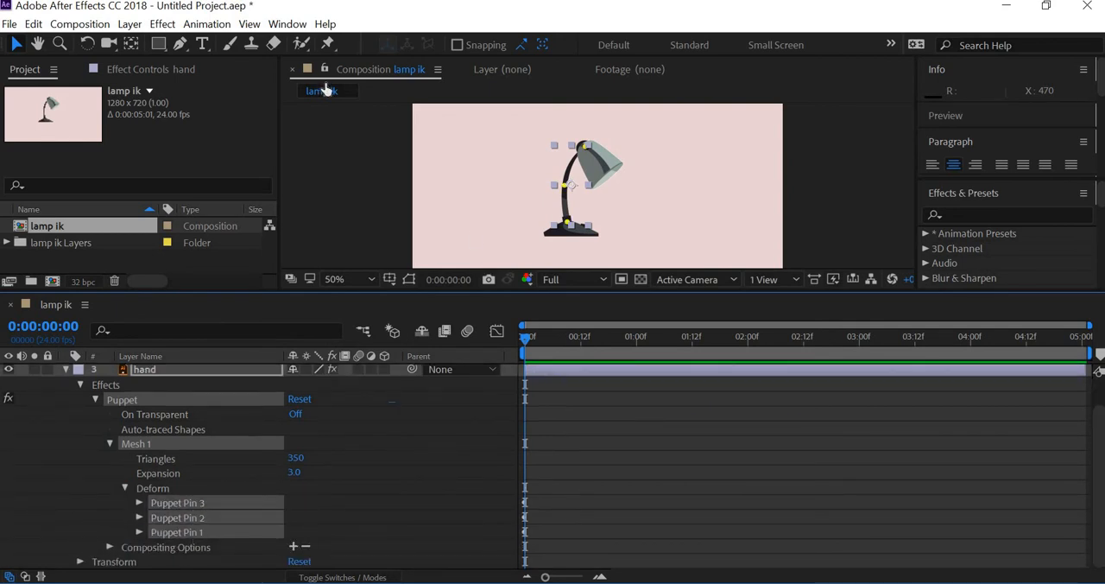
# - Open the Duik Bassel.2 script and add bones to the three selected puppet pins from its rigging links and constraints
pyautogui.click(286, 23)
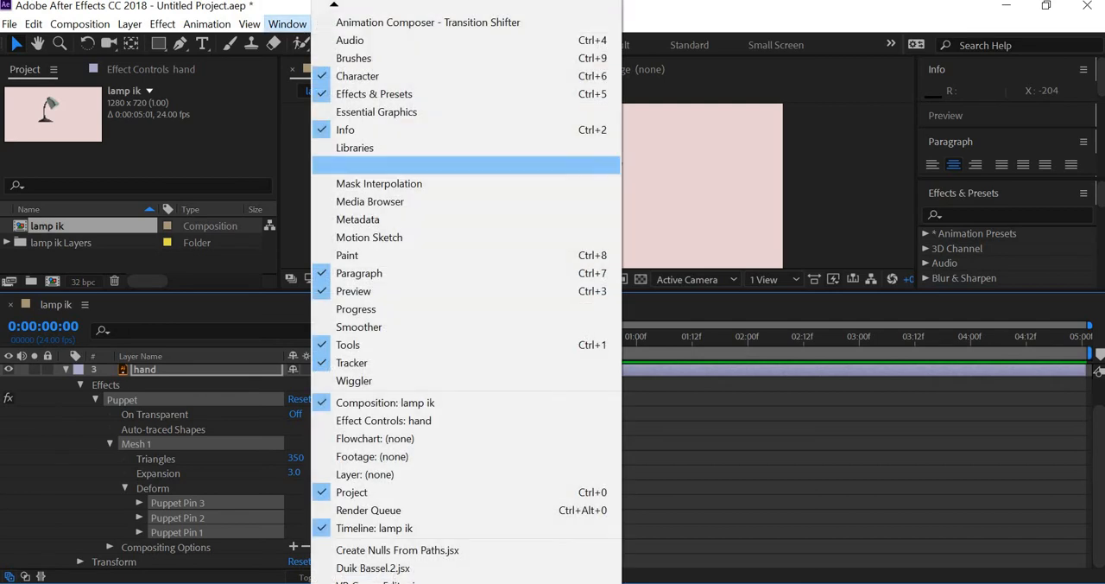
pyautogui.click(387, 563)
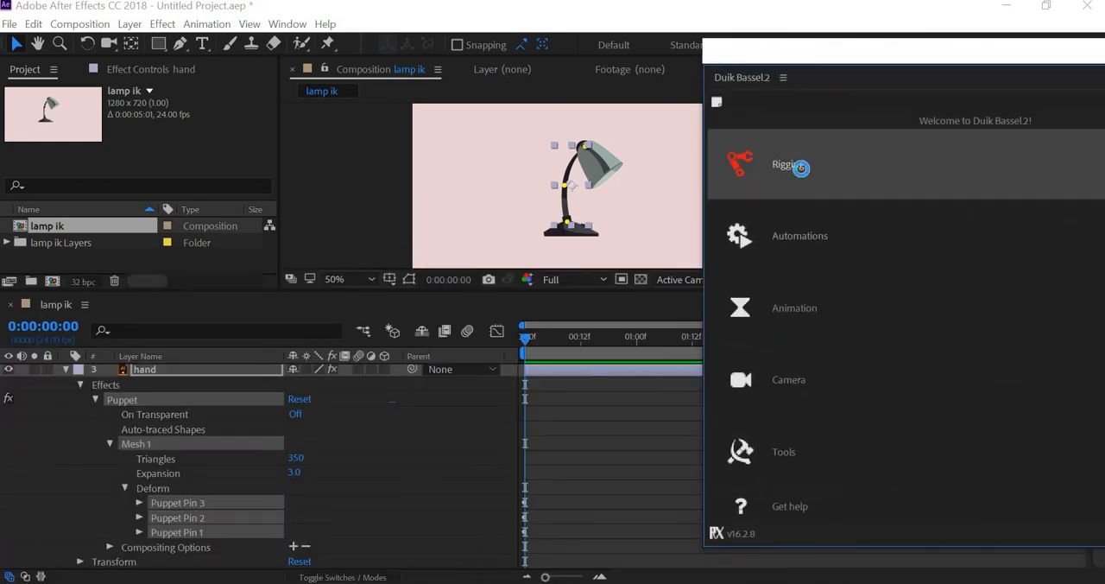
pyautogui.click(801, 168)
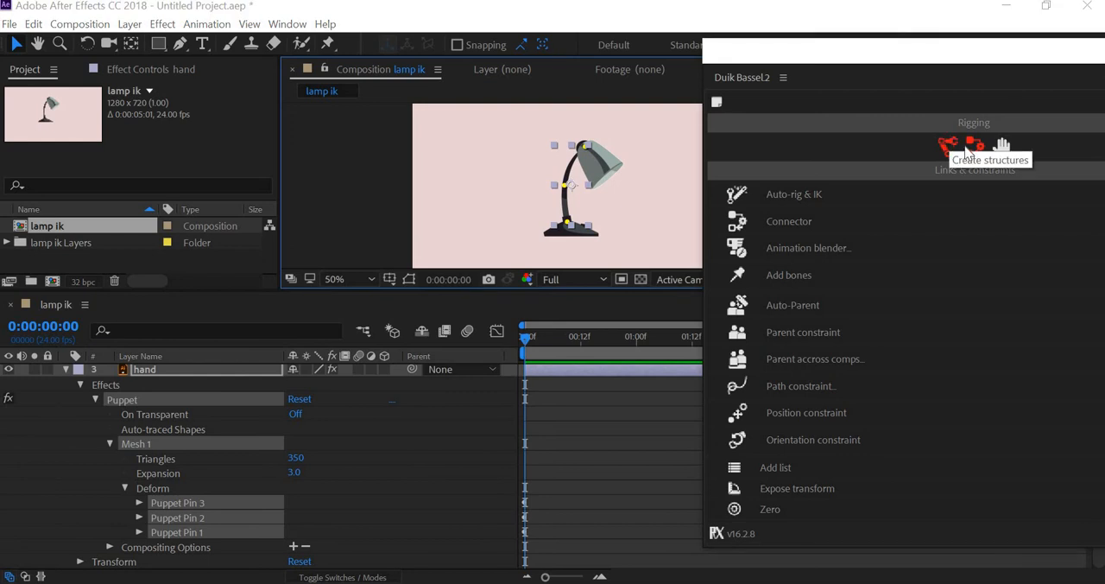
pyautogui.click(965, 152)
pyautogui.click(975, 151)
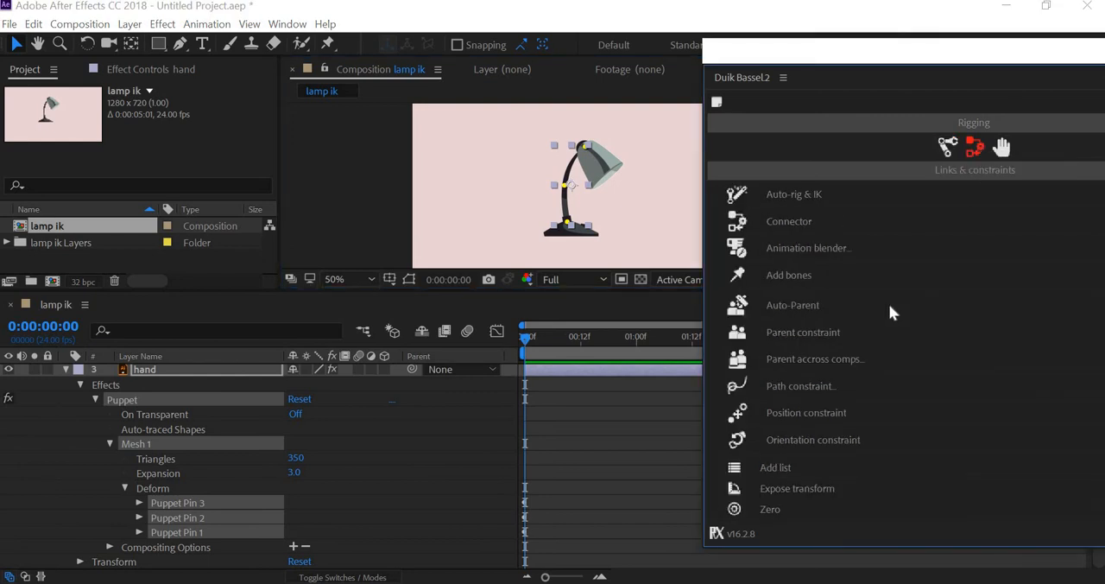
pyautogui.click(803, 281)
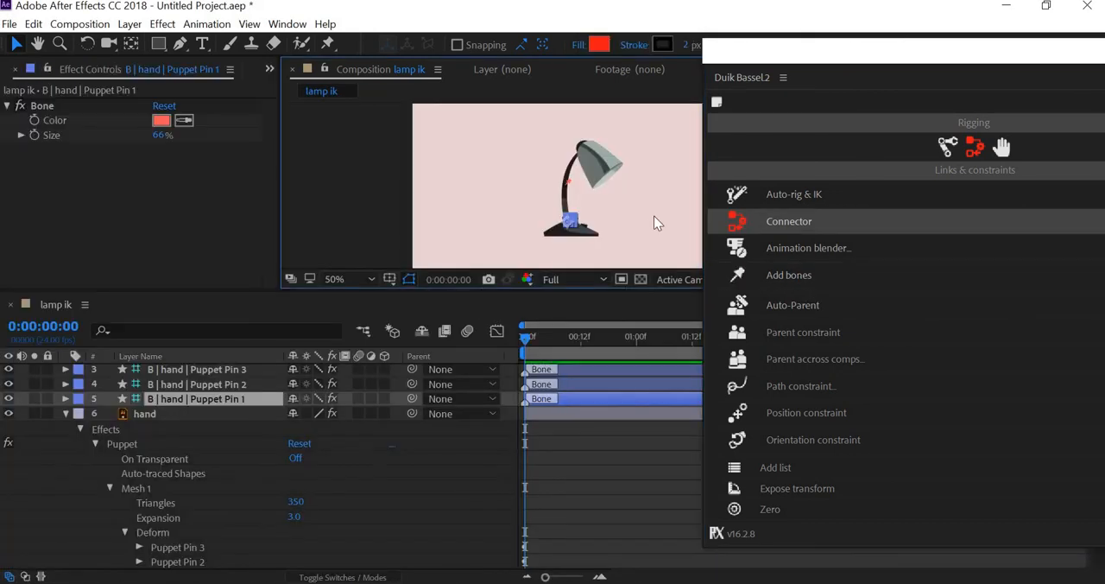
pyautogui.click(624, 224)
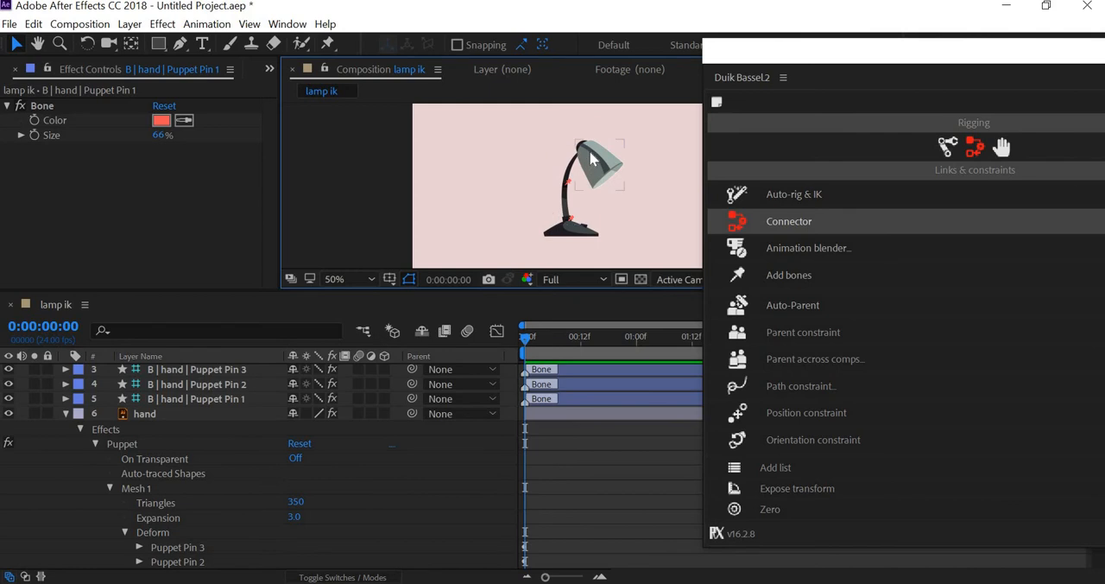
# - Collapse the hand layer's properties and move the three puppet pin bone layers above the base layer
pyautogui.scroll(4, 528, 203)
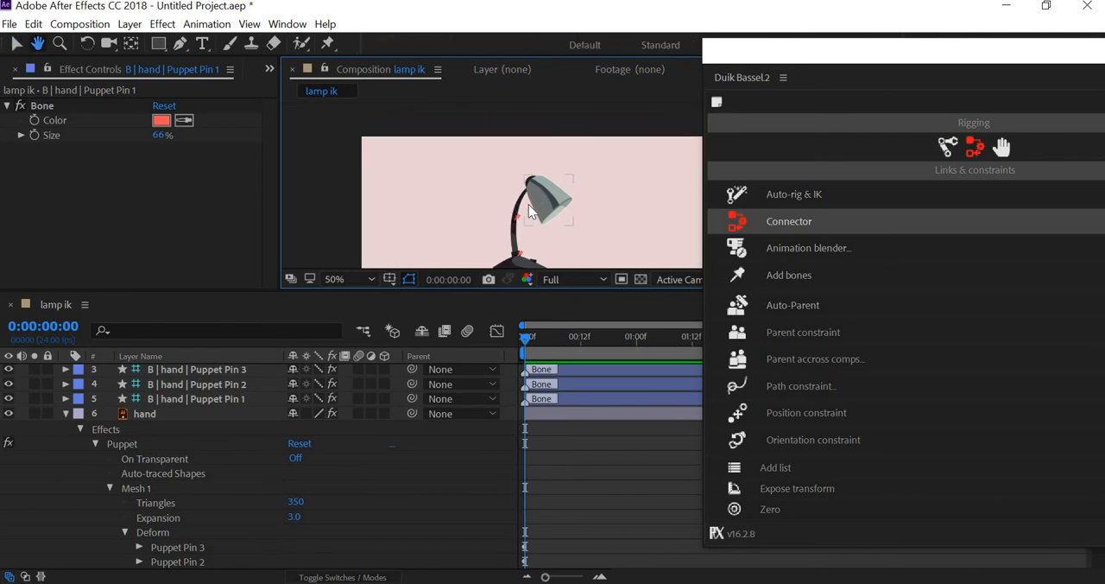
pyautogui.click(64, 414)
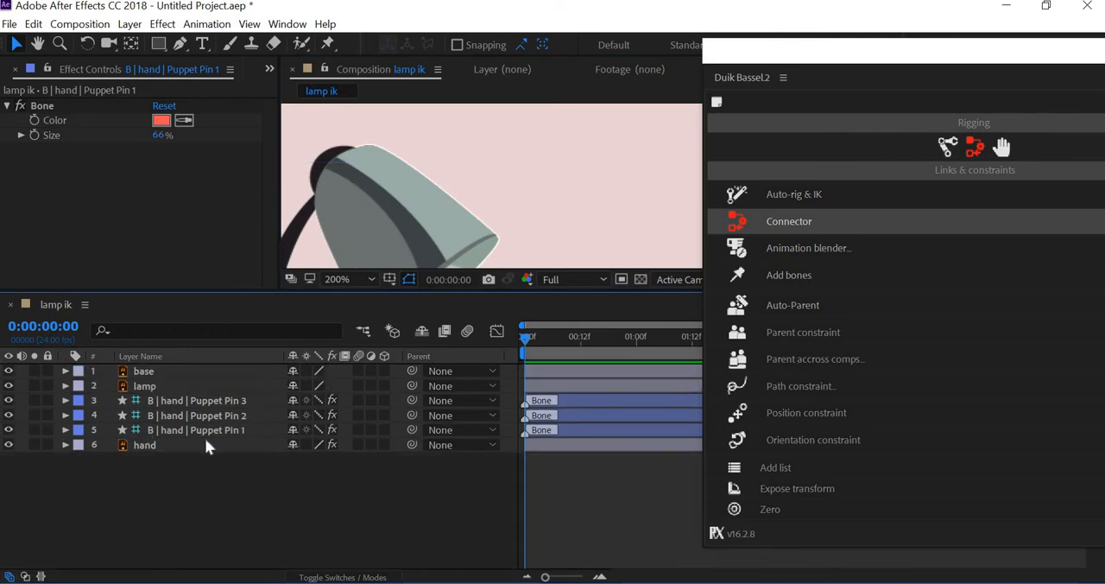
pyautogui.click(222, 402)
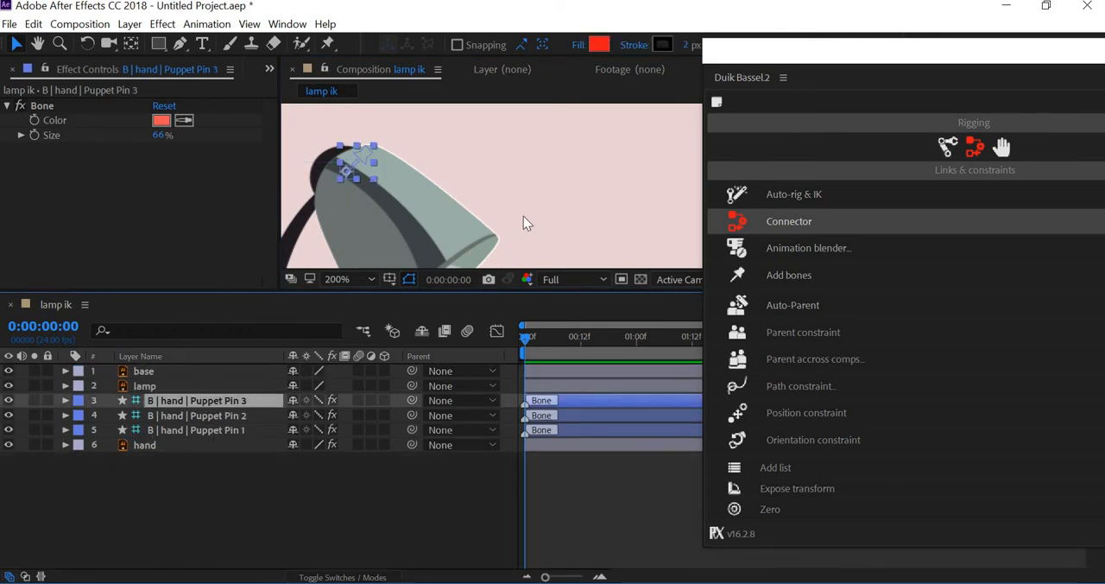
pyautogui.click(551, 200)
pyautogui.scroll(-1, 551, 201)
pyautogui.moveTo(557, 191); pyautogui.dragTo(575, 173)
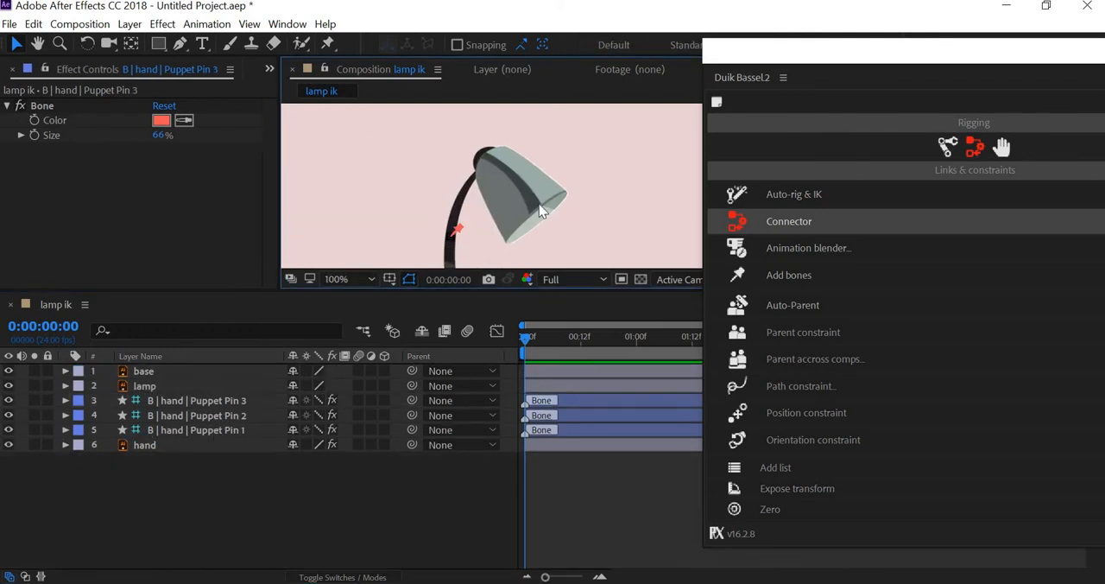
pyautogui.click(167, 424)
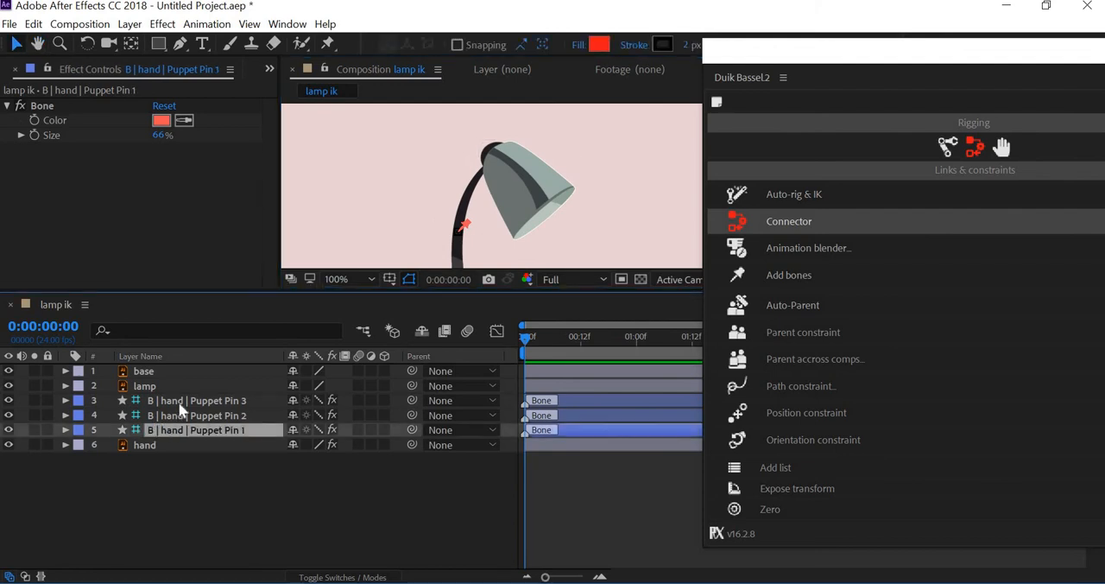
pyautogui.keyDown('shift'); pyautogui.click(172, 402); pyautogui.keyUp('shift')
pyautogui.moveTo(172, 401); pyautogui.dragTo(172, 367)
pyautogui.click(626, 213)
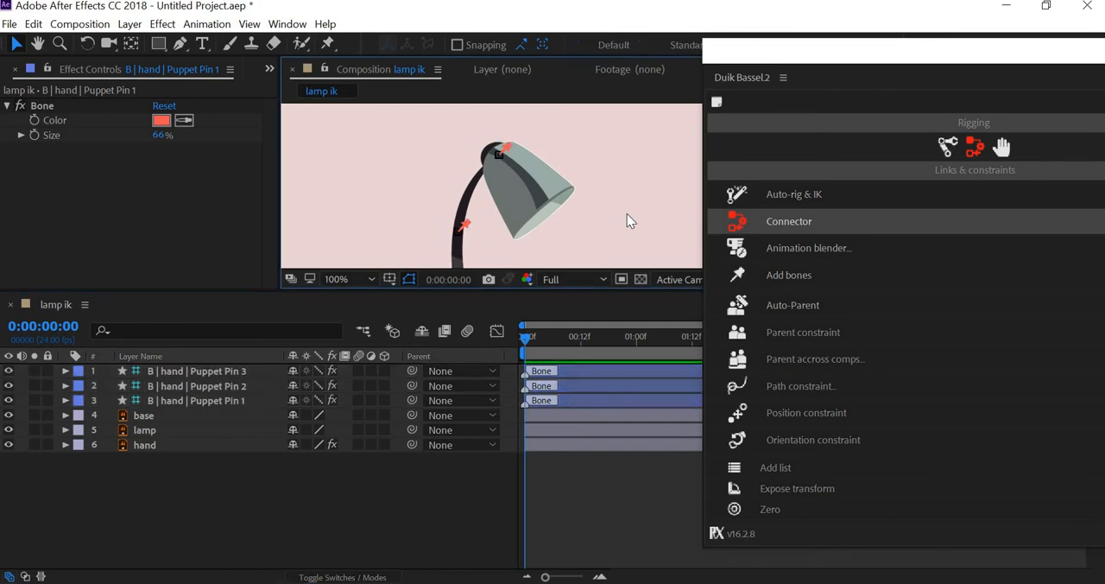
pyautogui.scroll(-1, 627, 213)
pyautogui.moveTo(627, 213); pyautogui.dragTo(558, 191)
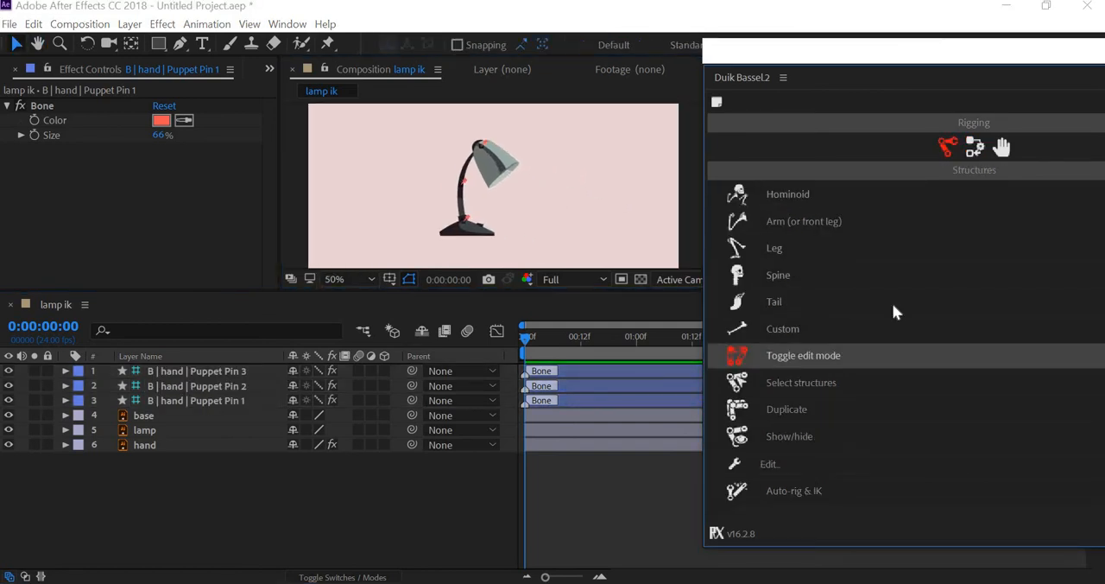
# - Create a Duik arm structure with Arm, Forearm and Hand enabled, leaving out Shoulder and Claws
pyautogui.moveTo(901, 61); pyautogui.dragTo(243, 60)
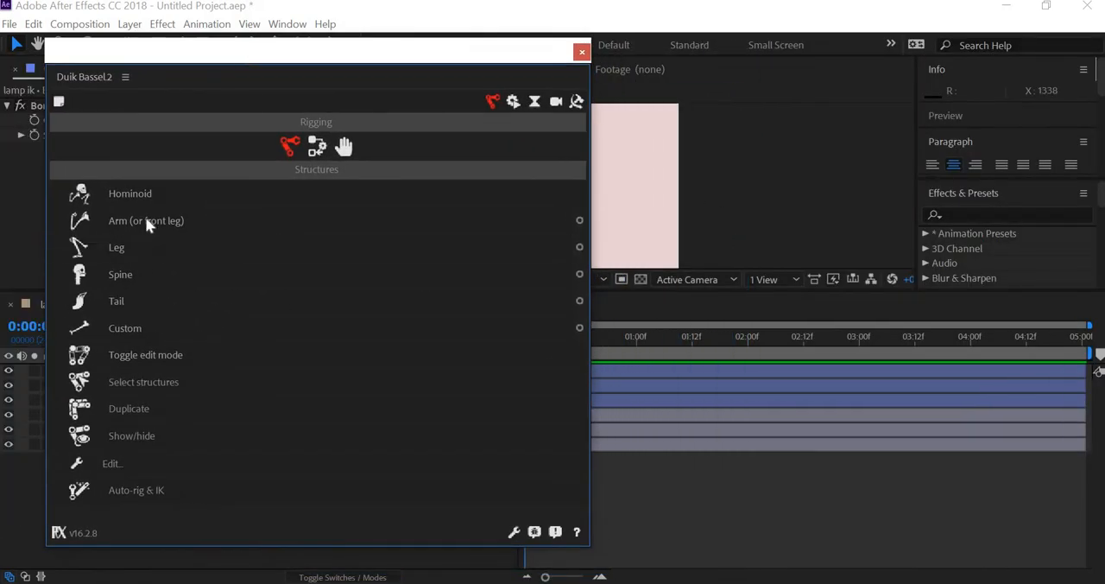
pyautogui.click(580, 222)
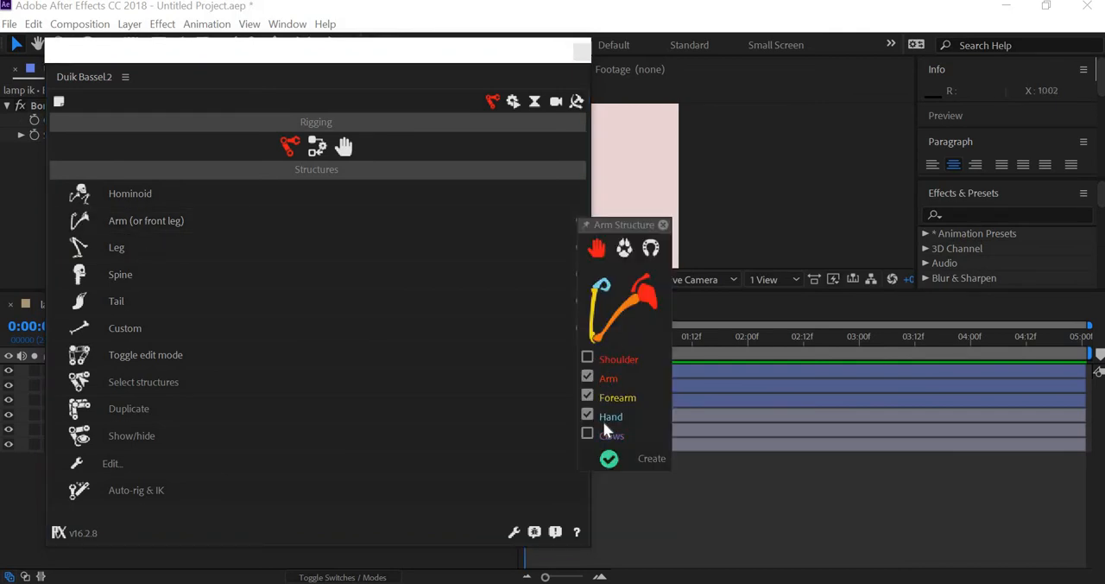
pyautogui.click(648, 457)
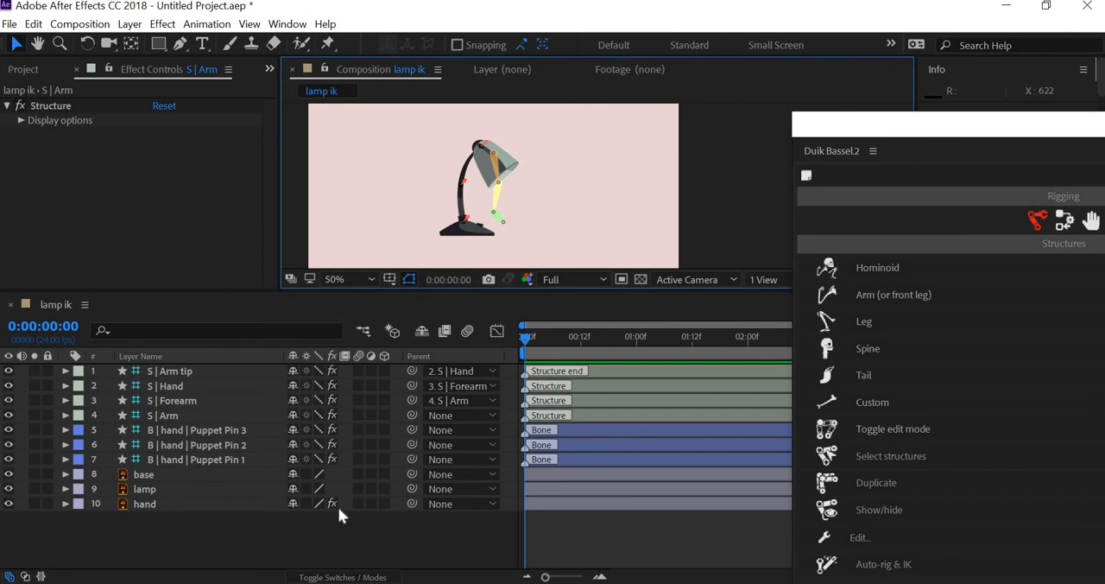
# - Enlarge the composition view and move the Arm structure so its root joint sits on the bone at the lamp's base joint
pyautogui.moveTo(337, 291); pyautogui.dragTo(338, 508)
pyautogui.moveTo(447, 354); pyautogui.dragTo(818, 383)
pyautogui.scroll(1, 434, 293)
pyautogui.moveTo(686, 393); pyautogui.dragTo(471, 296)
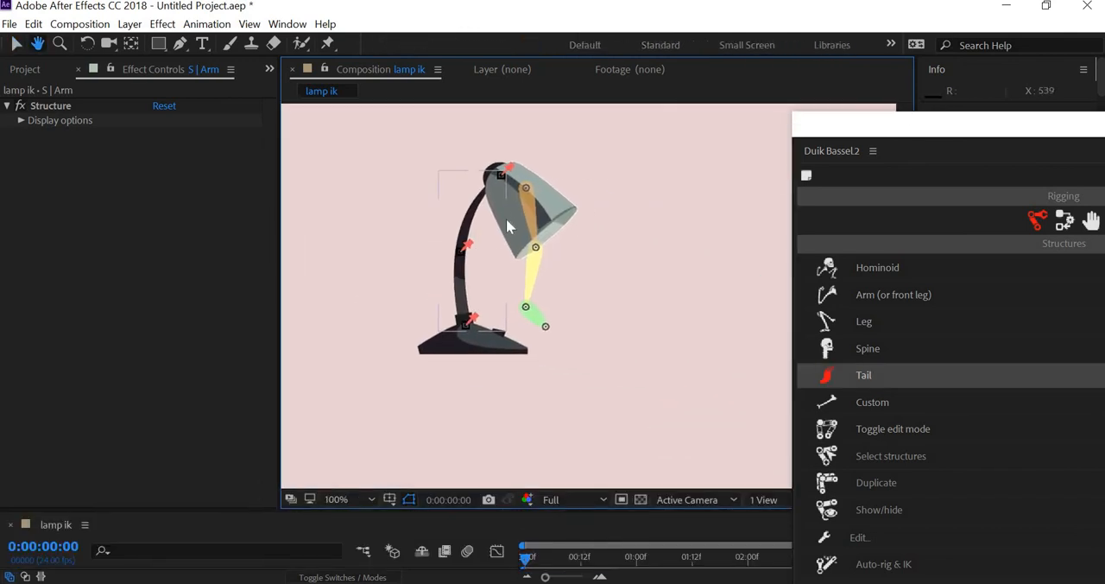
pyautogui.moveTo(528, 205); pyautogui.dragTo(519, 344)
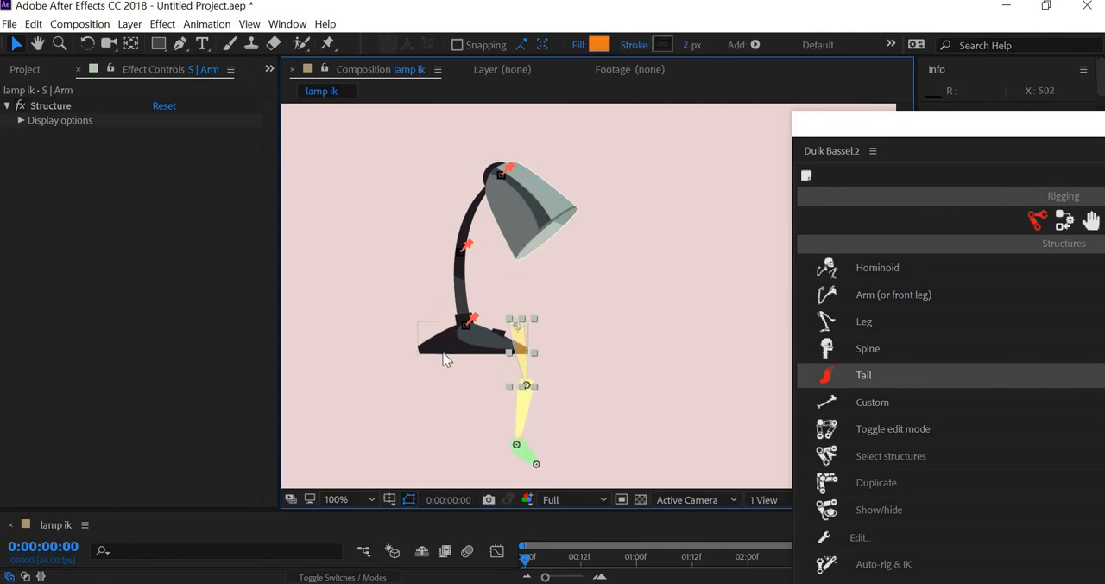
pyautogui.scroll(2, 447, 360)
pyautogui.moveTo(389, 385); pyautogui.dragTo(932, 239)
pyautogui.moveTo(536, 284); pyautogui.dragTo(439, 275)
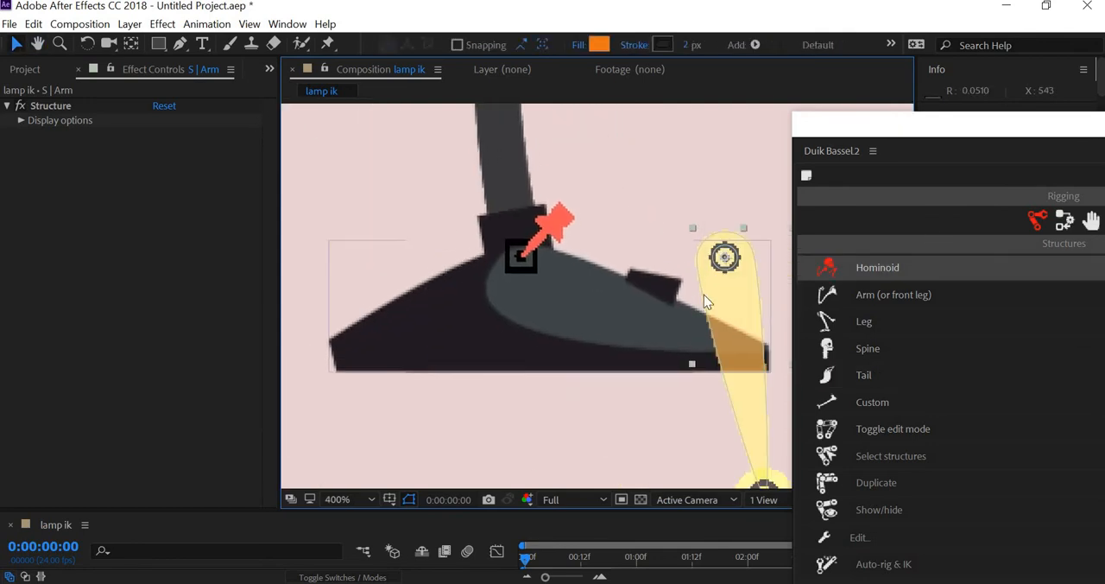
pyautogui.moveTo(704, 299); pyautogui.dragTo(523, 321)
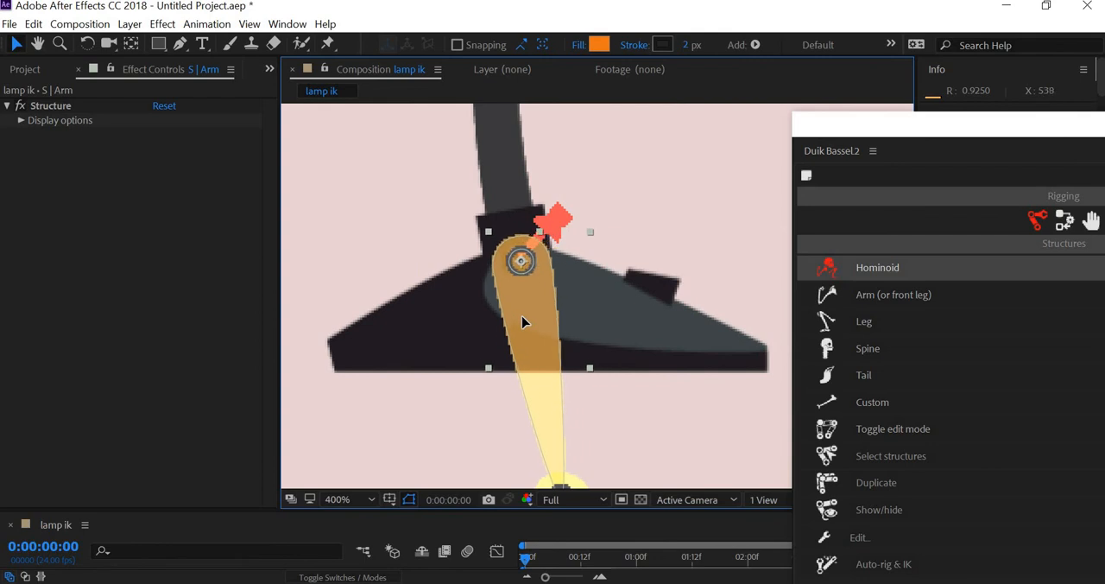
# - Move the Forearm structure so its joint sits on the puppet pin bone midway up the lamp's arm
pyautogui.scroll(-5, 565, 373)
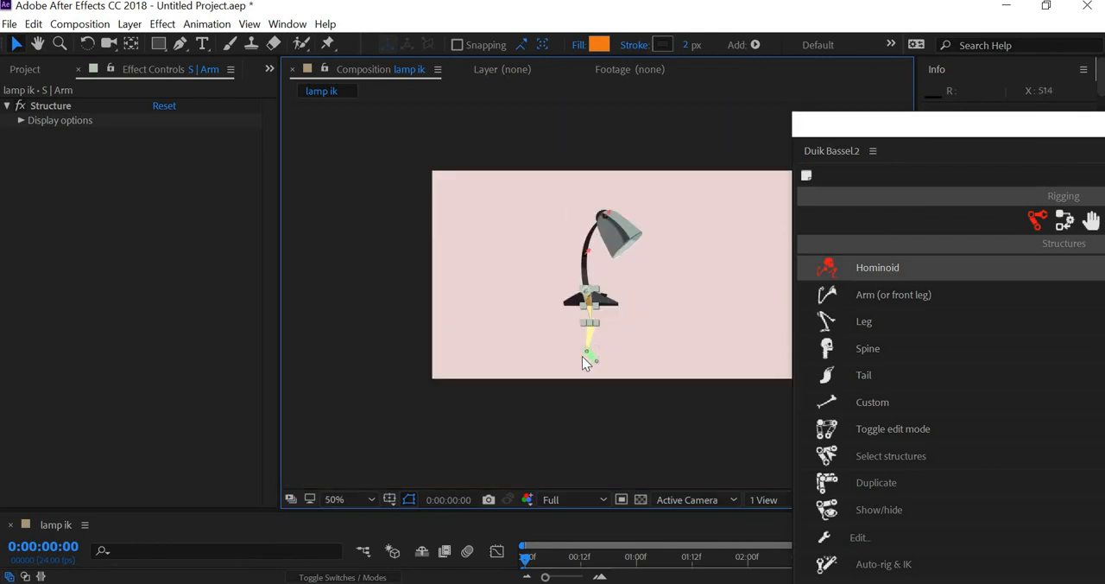
pyautogui.scroll(2, 584, 362)
pyautogui.click(584, 380)
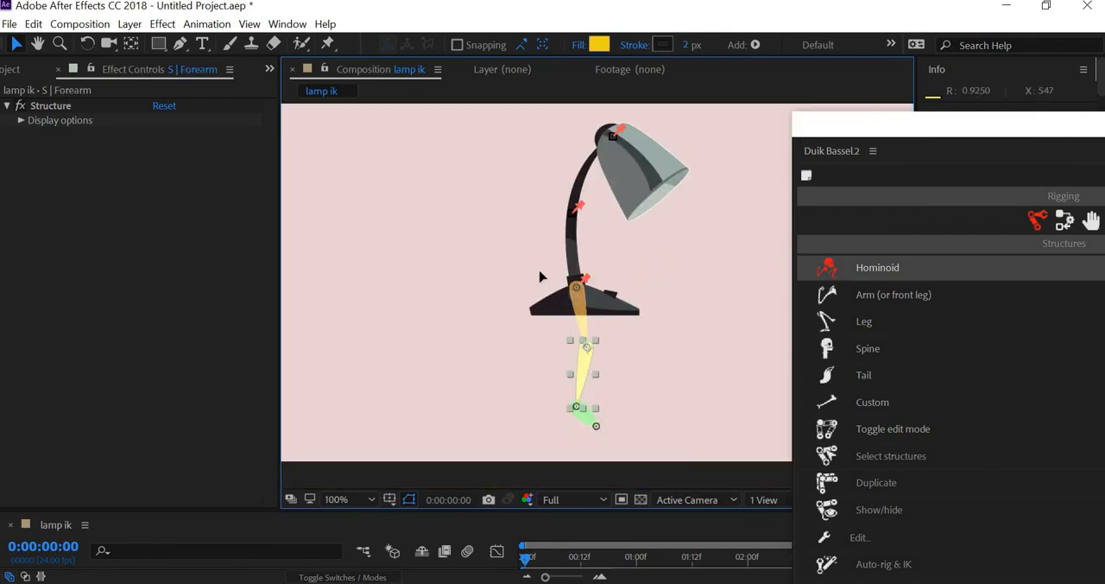
pyautogui.moveTo(540, 276); pyautogui.dragTo(593, 252)
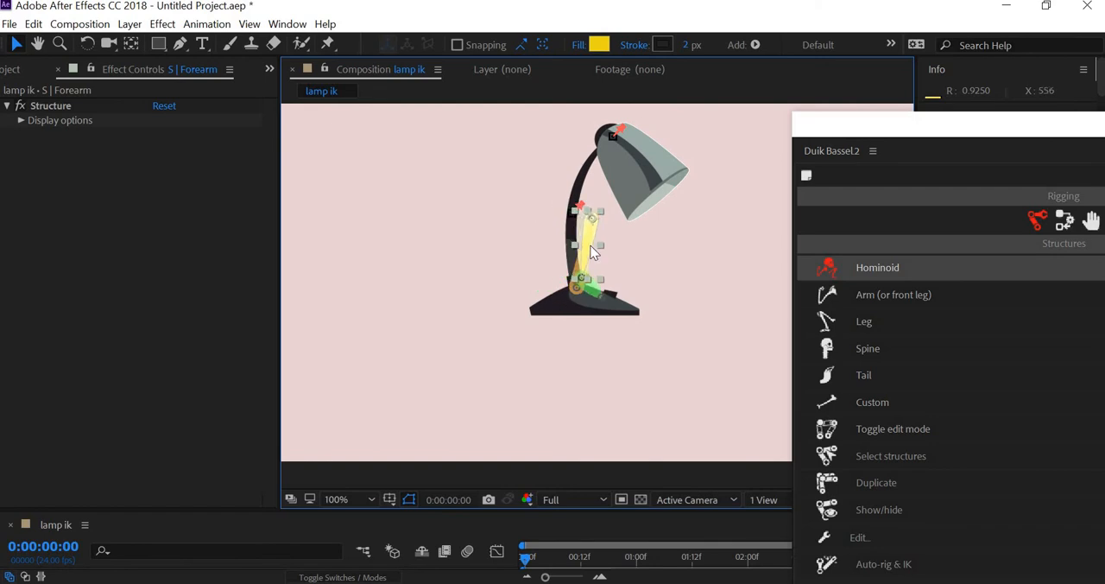
pyautogui.scroll(2, 577, 397)
pyautogui.scroll(2, 557, 332)
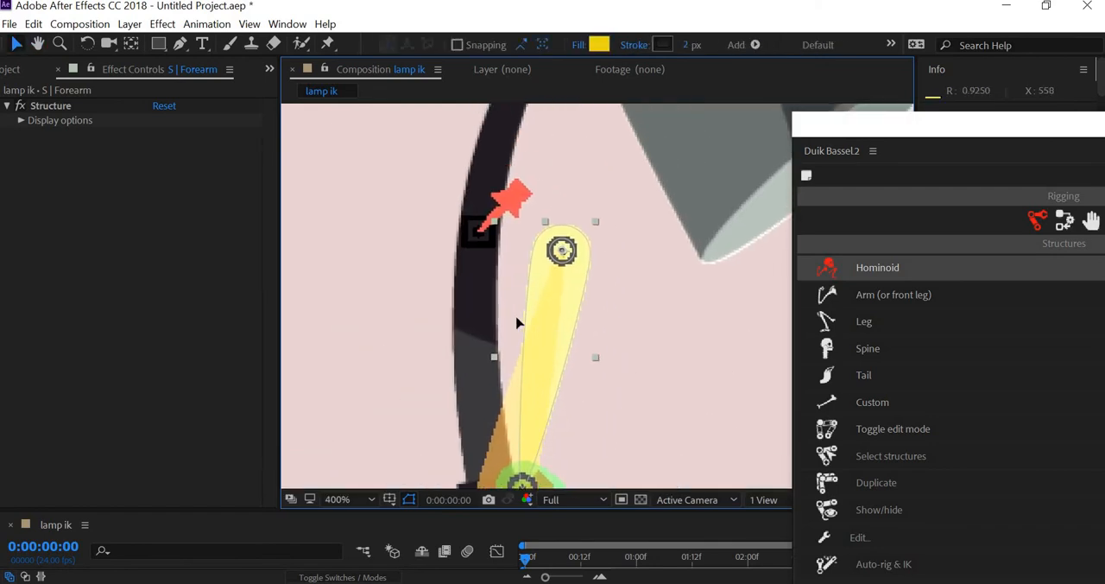
pyautogui.moveTo(516, 321); pyautogui.dragTo(469, 315)
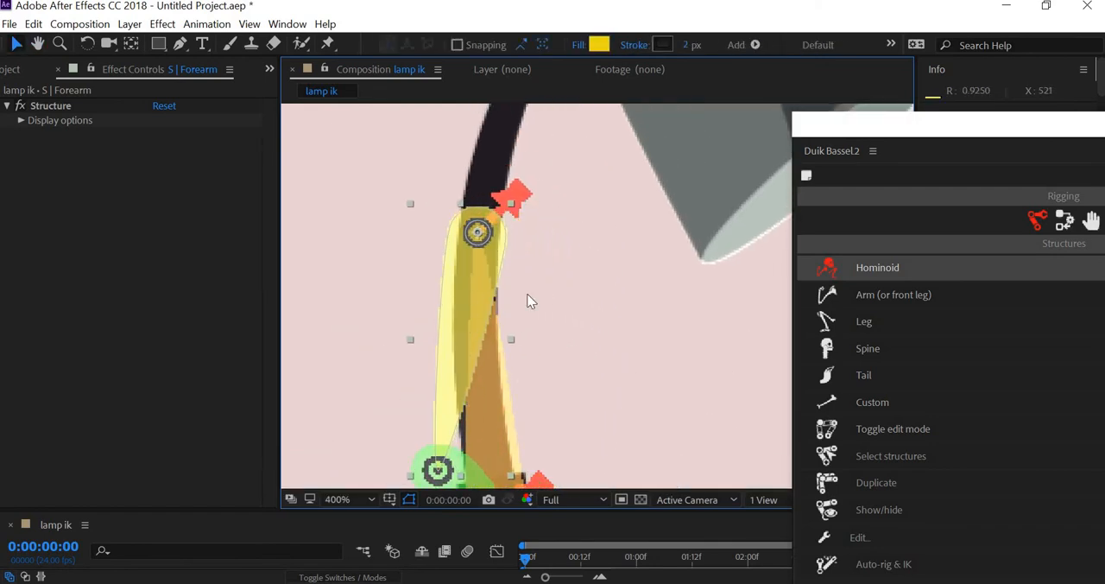
# - Move the Hand structure so its joint sits on the puppet pin bone at the top of the lampshade
pyautogui.scroll(-2, 550, 385)
pyautogui.moveTo(518, 383); pyautogui.dragTo(634, 113)
pyautogui.moveTo(611, 215); pyautogui.dragTo(429, 354)
pyautogui.scroll(1, 425, 332)
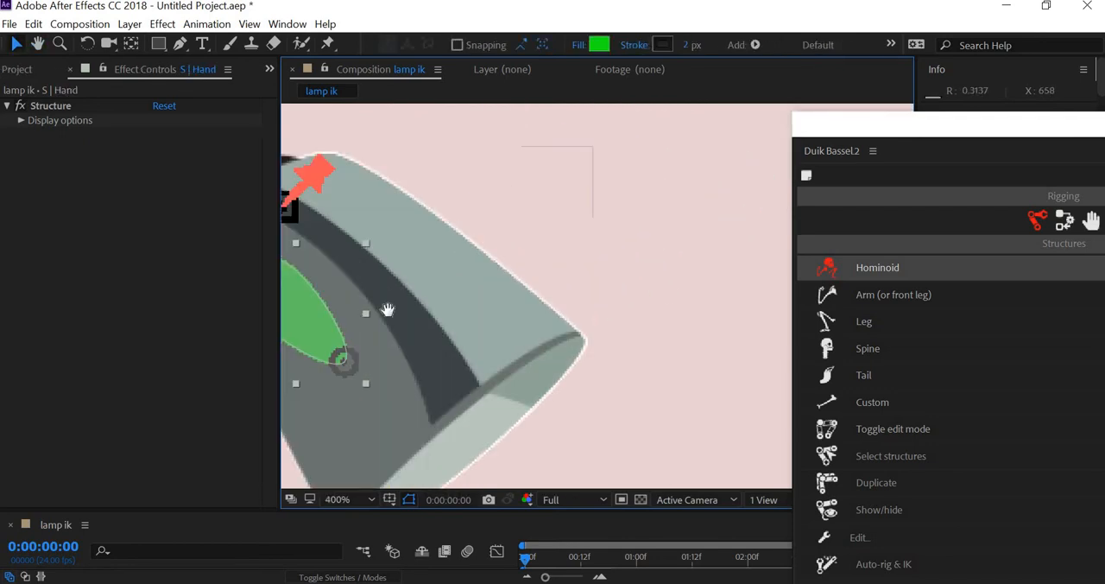
pyautogui.moveTo(387, 309); pyautogui.dragTo(696, 293)
pyautogui.moveTo(600, 268); pyautogui.dragTo(604, 219)
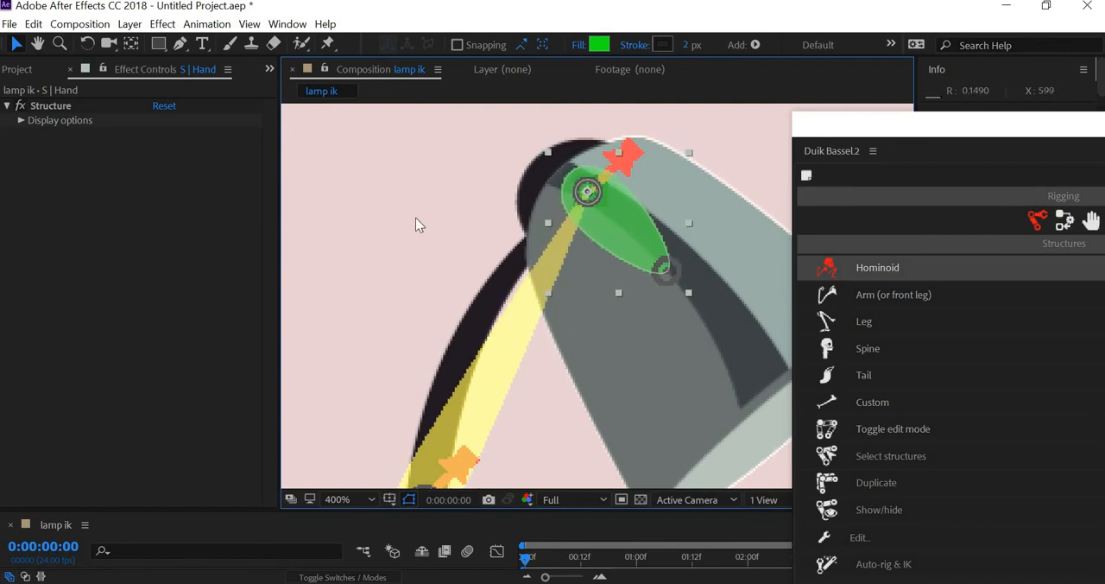
# - Extend the Hand structure by moving the Arm tip down to the open end of the lampshade
pyautogui.moveTo(677, 284); pyautogui.dragTo(471, 214)
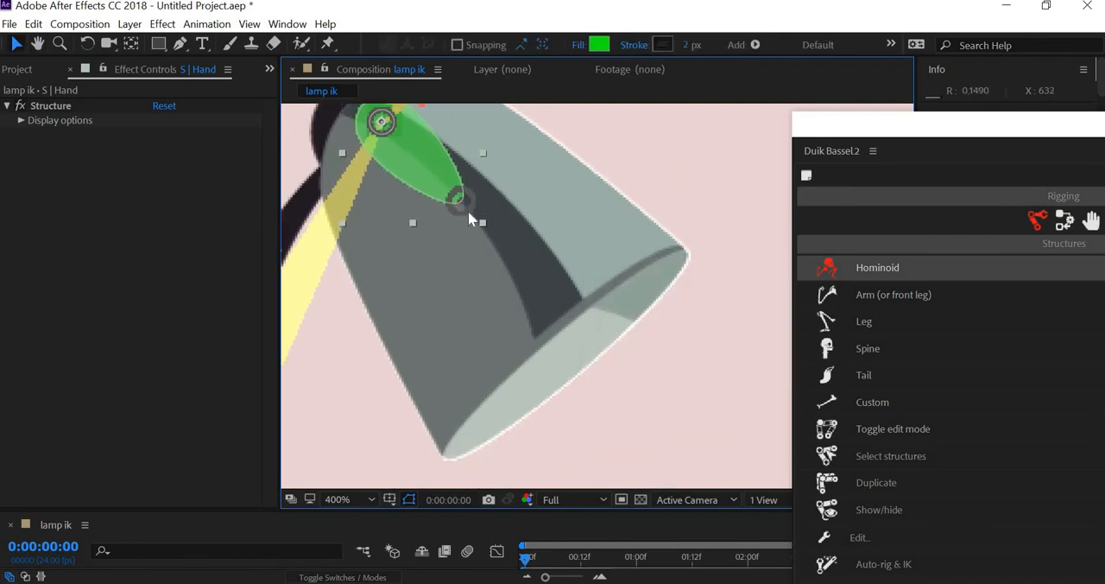
pyautogui.click(477, 205)
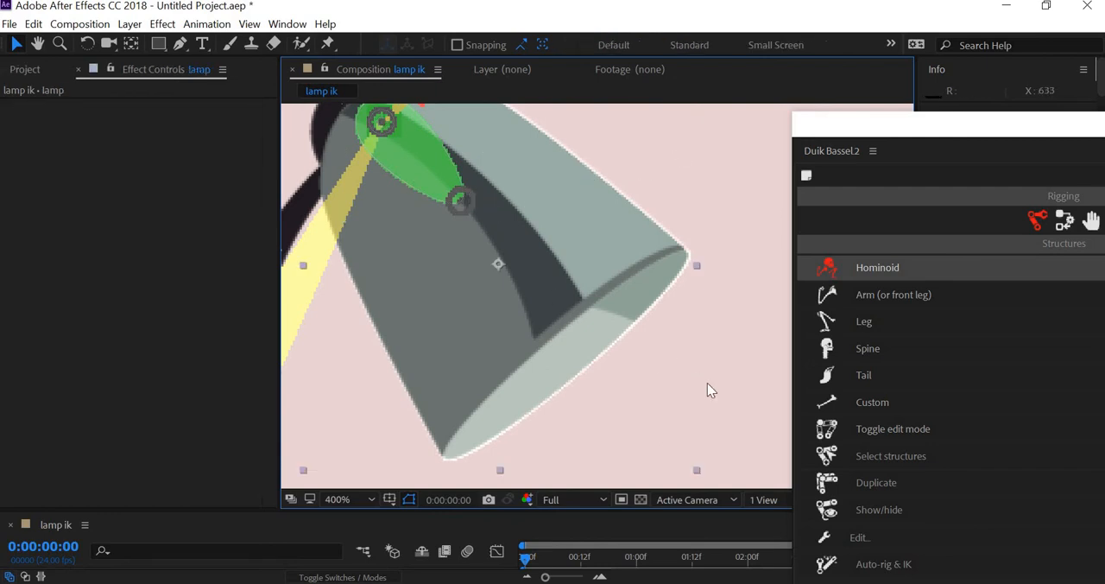
pyautogui.click(471, 207)
pyautogui.moveTo(469, 205); pyautogui.dragTo(513, 257)
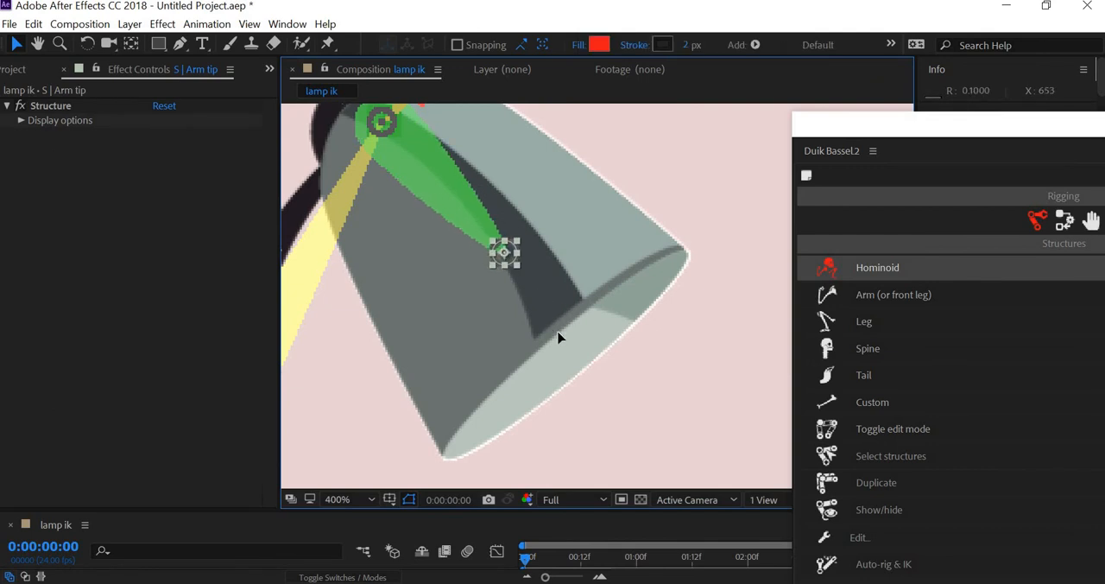
pyautogui.moveTo(557, 333); pyautogui.dragTo(477, 291)
pyautogui.scroll(-2, 562, 357)
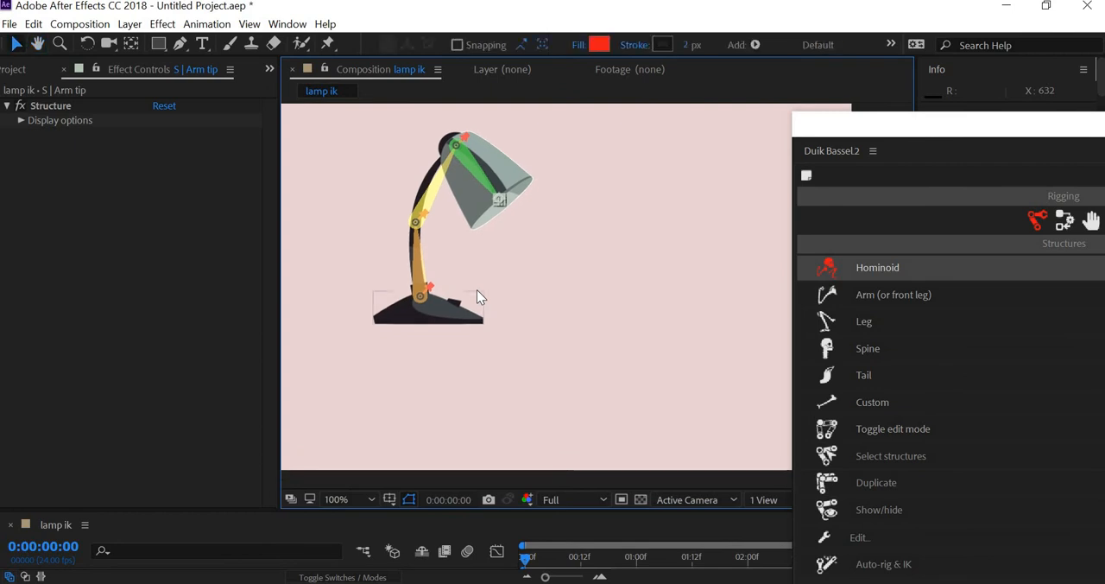
pyautogui.moveTo(437, 320); pyautogui.dragTo(464, 302)
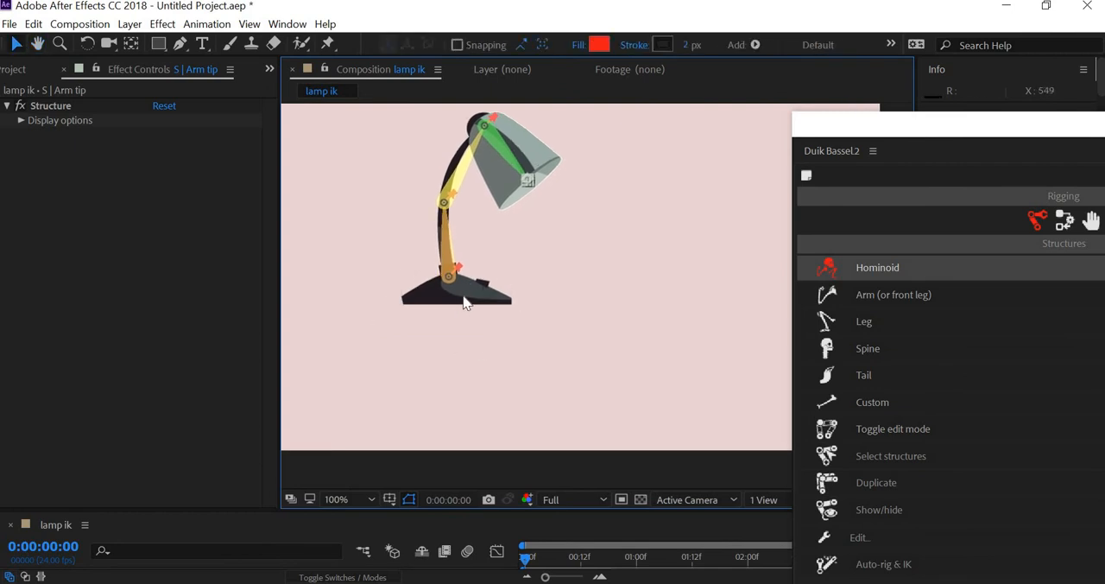
# - Move the base layer's anchor point onto the Arm structure's root joint with the Pan Behind tool
pyautogui.click(465, 299)
pyautogui.scroll(2, 413, 338)
pyautogui.moveTo(380, 308); pyautogui.dragTo(834, 378)
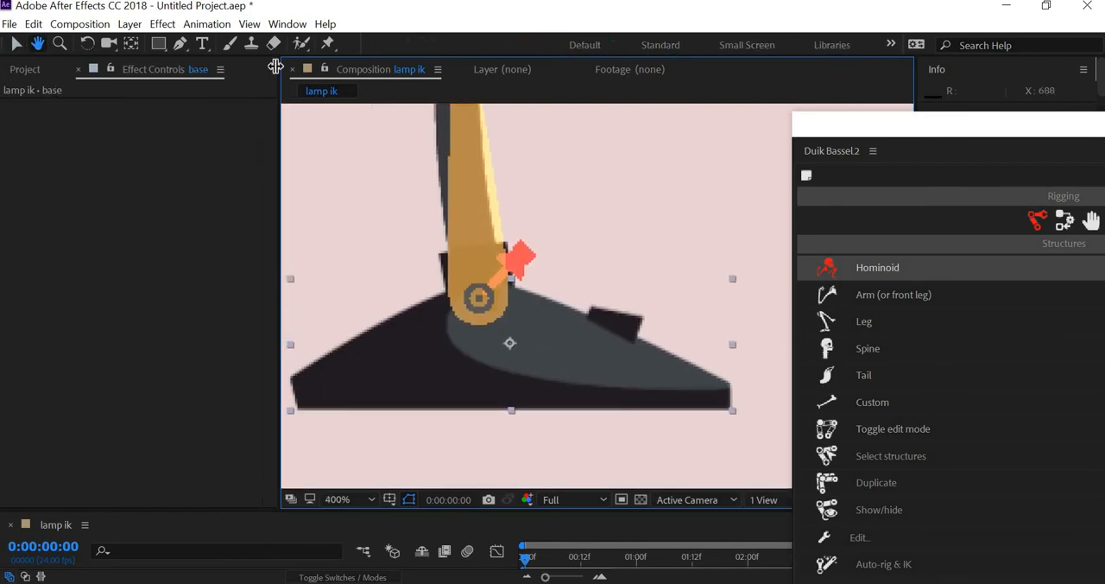
pyautogui.click(130, 43)
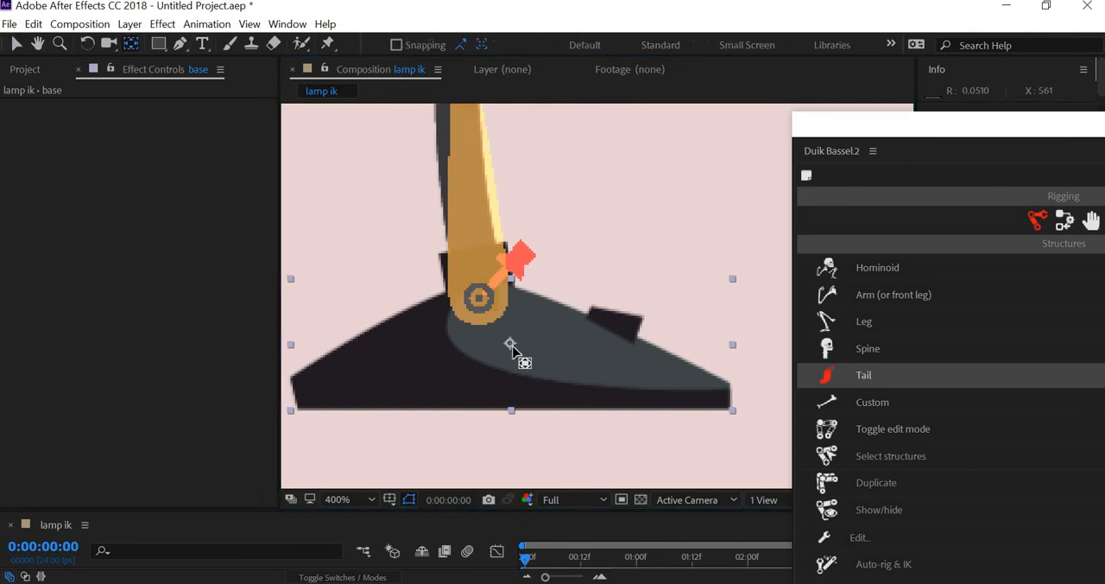
pyautogui.moveTo(506, 333); pyautogui.dragTo(481, 304)
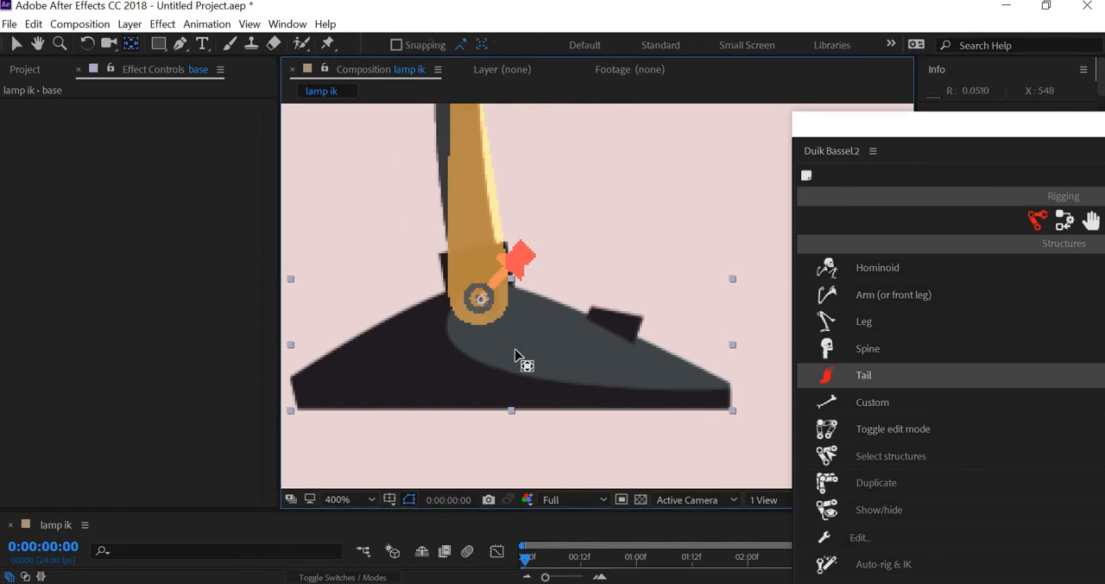
# - Add a new null object to the composition directly above the base layer
pyautogui.press('/')
pyautogui.moveTo(352, 510); pyautogui.dragTo(347, 259)
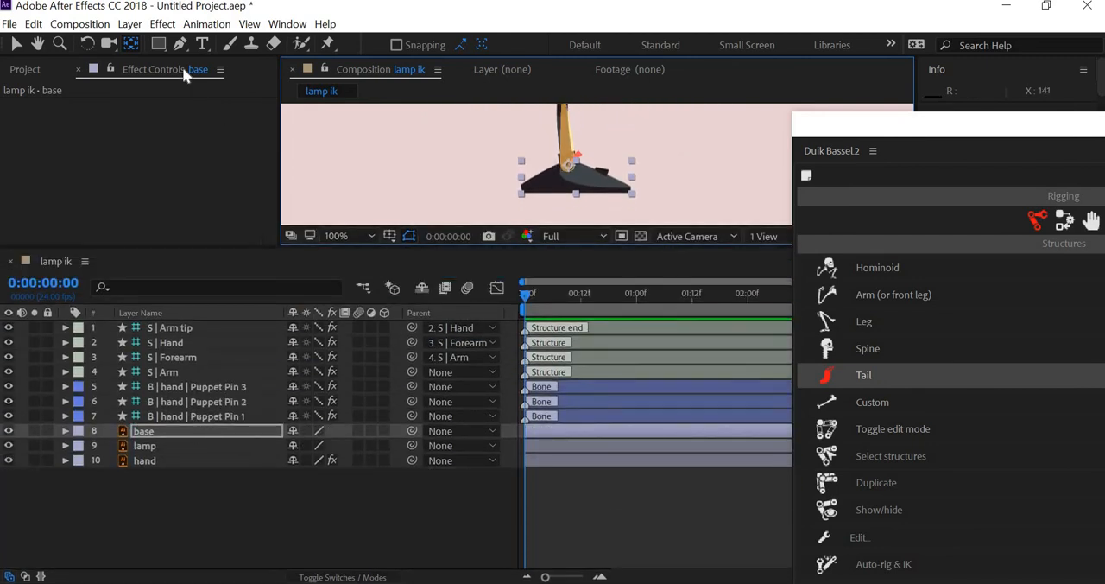
pyautogui.click(129, 23)
pyautogui.moveTo(175, 44)
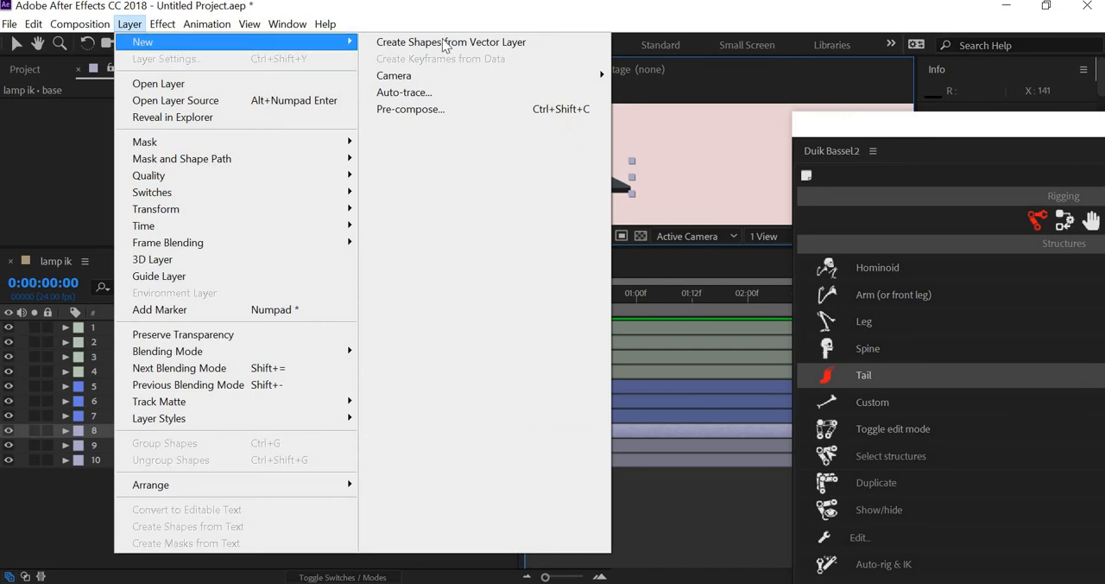
pyautogui.click(408, 118)
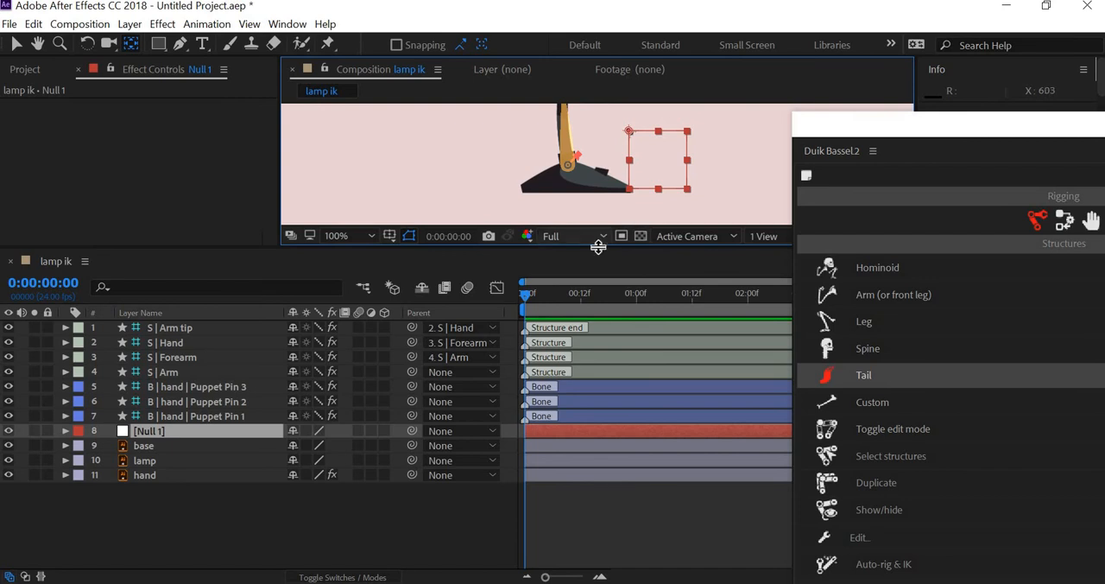
# - Move the null so its anchor point sits at the middle of the lamp base's bottom edge
pyautogui.moveTo(597, 248); pyautogui.dragTo(549, 469)
pyautogui.moveTo(634, 338); pyautogui.dragTo(584, 323)
pyautogui.scroll(1, 498, 332)
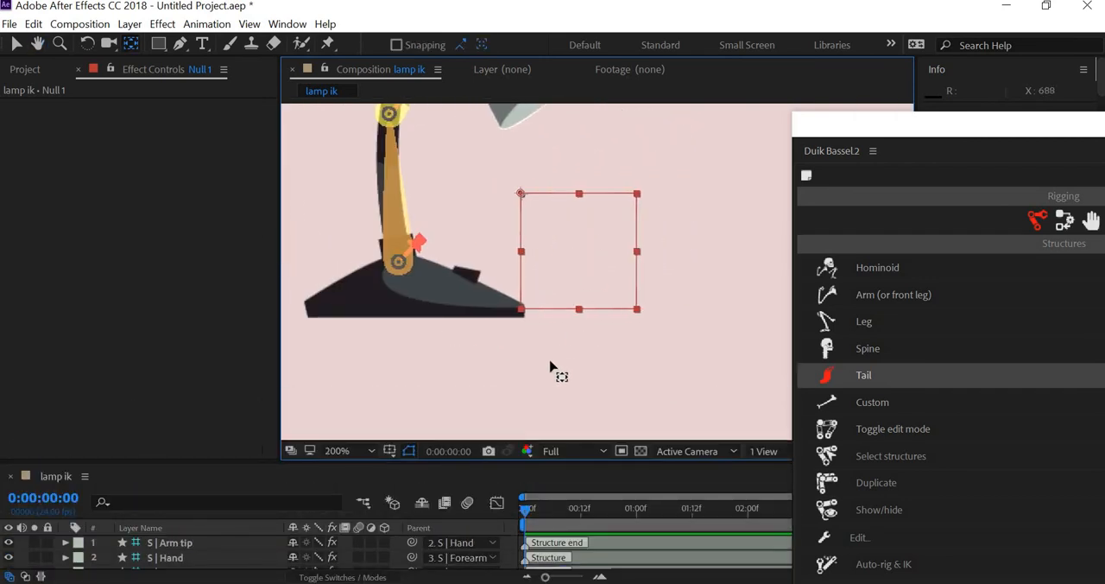
pyautogui.press('v')
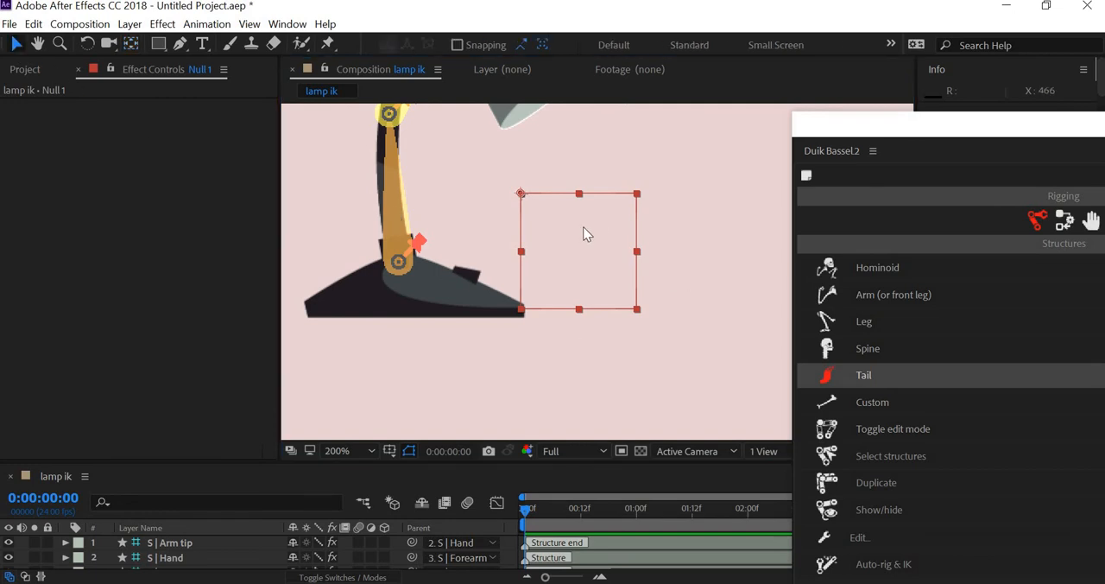
pyautogui.moveTo(584, 234); pyautogui.dragTo(464, 358)
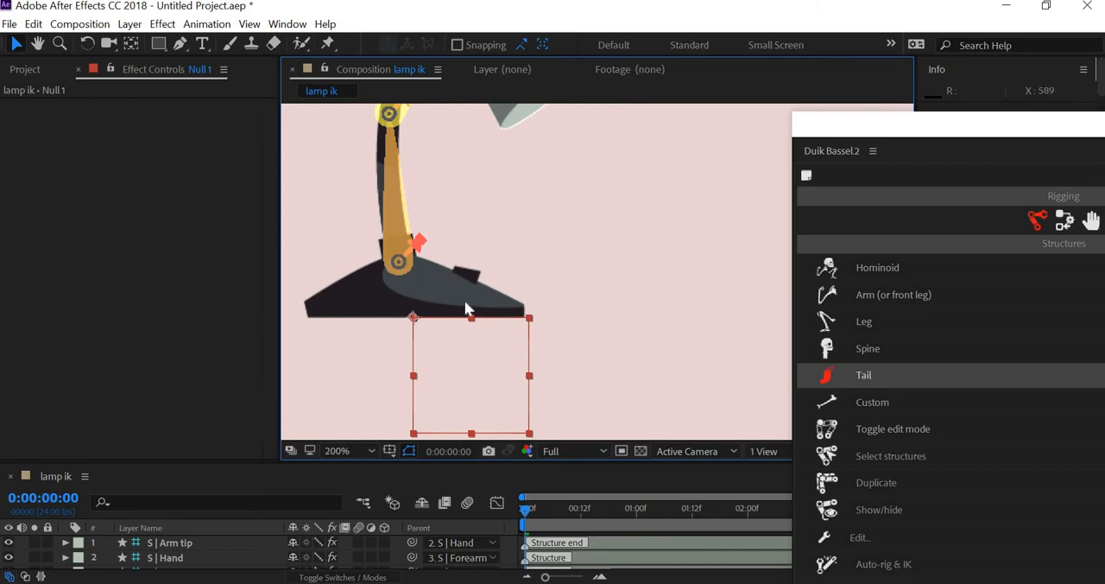
pyautogui.click(442, 313)
pyautogui.click(501, 388)
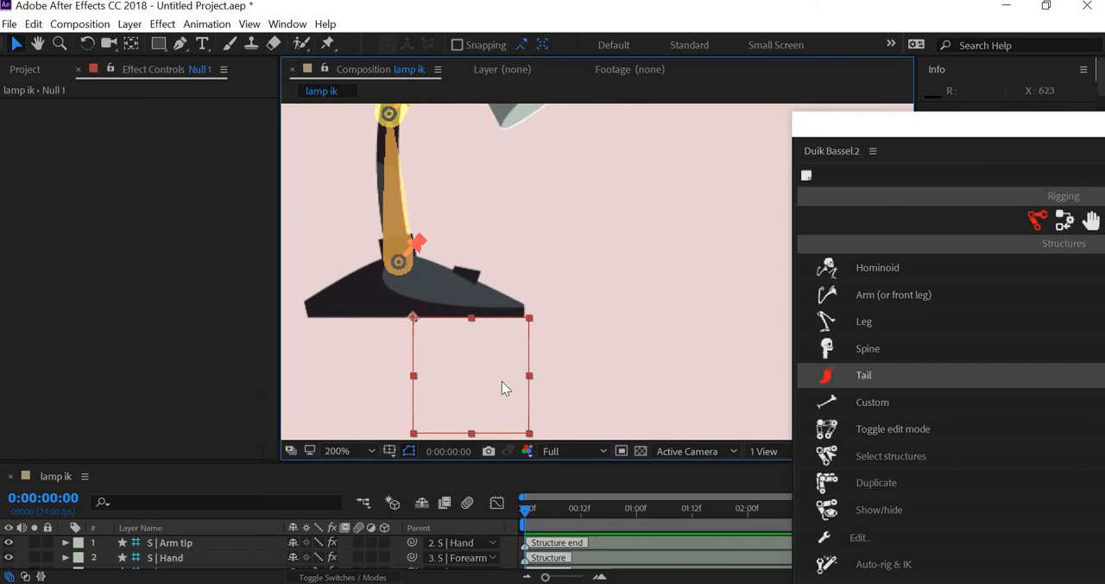
pyautogui.press(',')
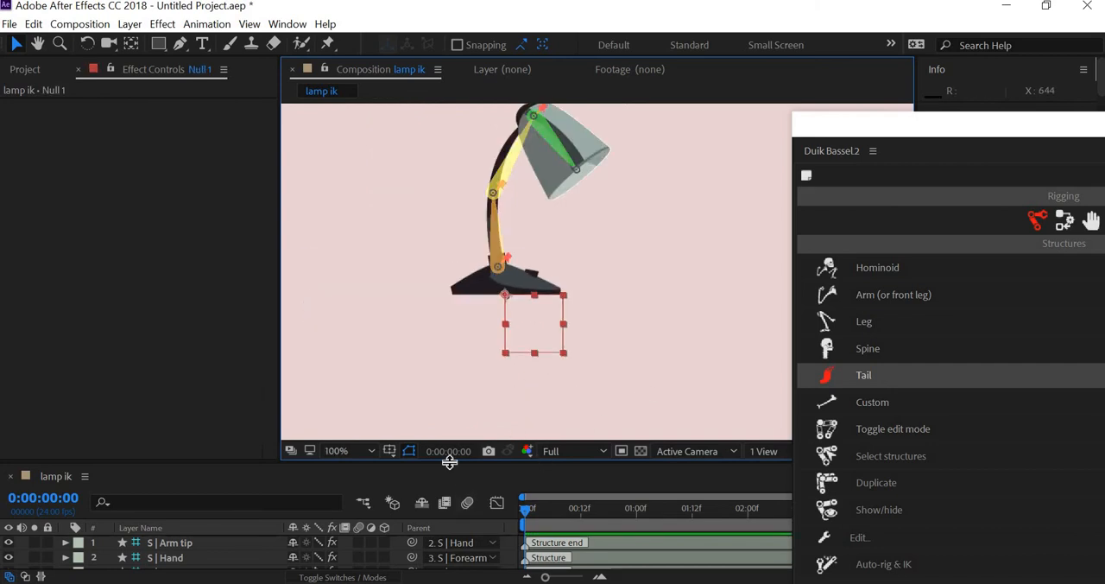
# - Parent the base layer and the S | Arm structure layer to Null 1
pyautogui.moveTo(400, 299); pyautogui.dragTo(395, 289)
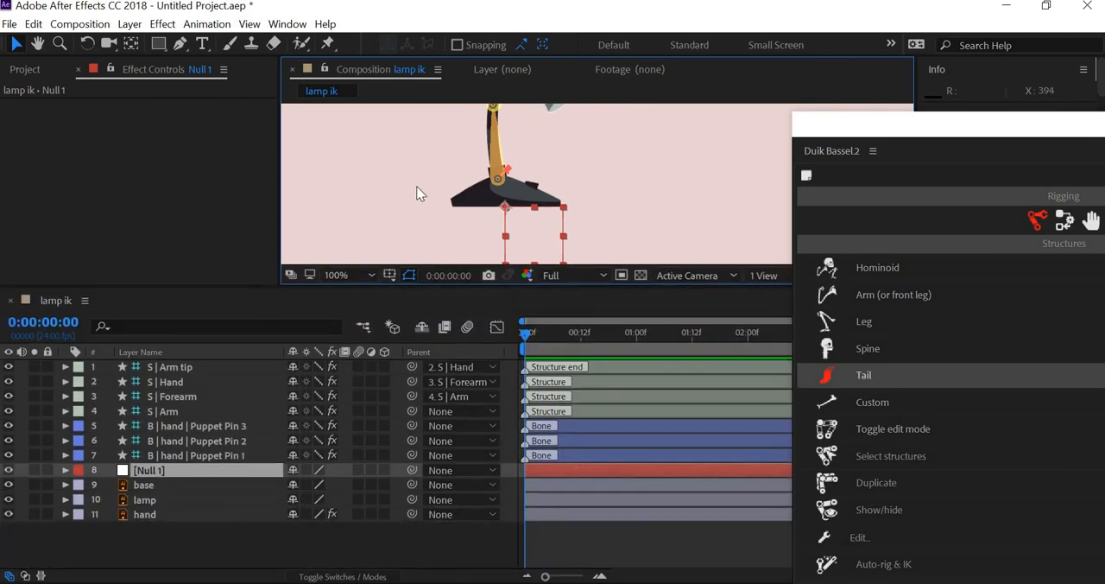
pyautogui.scroll(-1, 420, 194)
pyautogui.moveTo(422, 198); pyautogui.dragTo(397, 206)
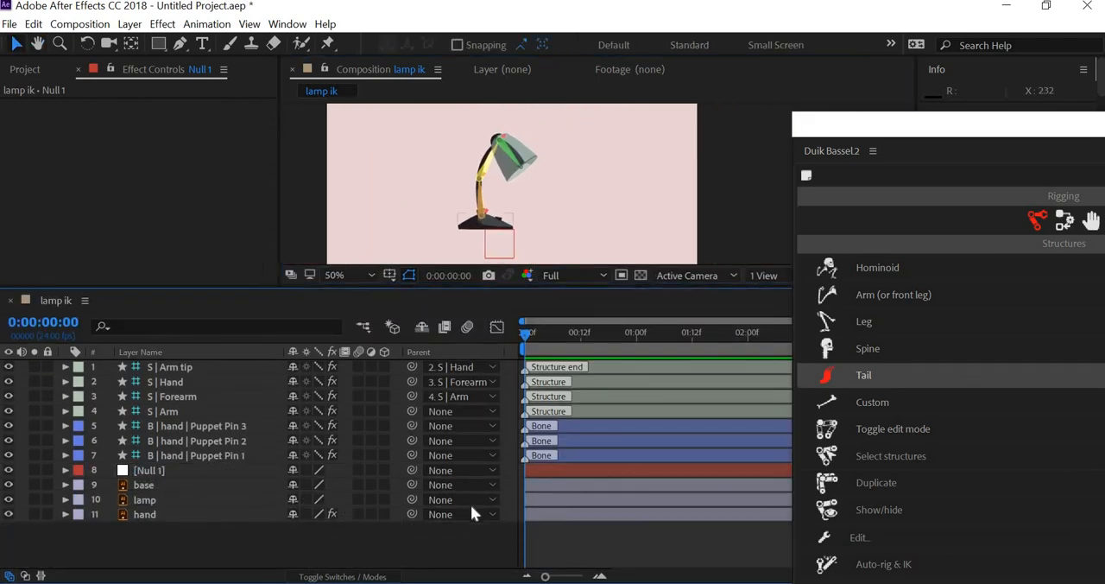
pyautogui.click(422, 484)
pyautogui.moveTo(412, 485); pyautogui.dragTo(171, 481)
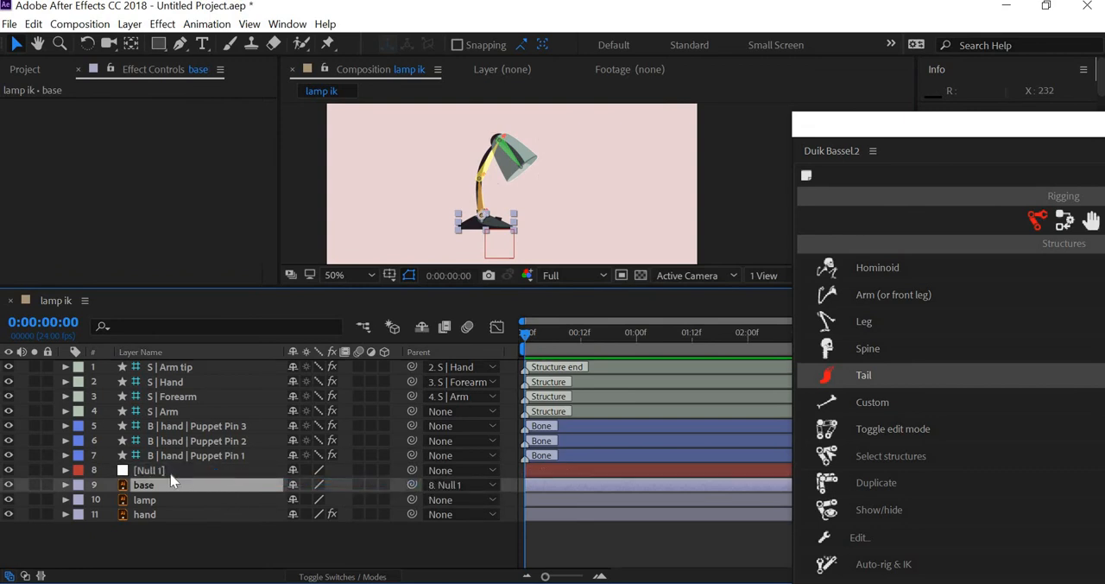
pyautogui.click(182, 410)
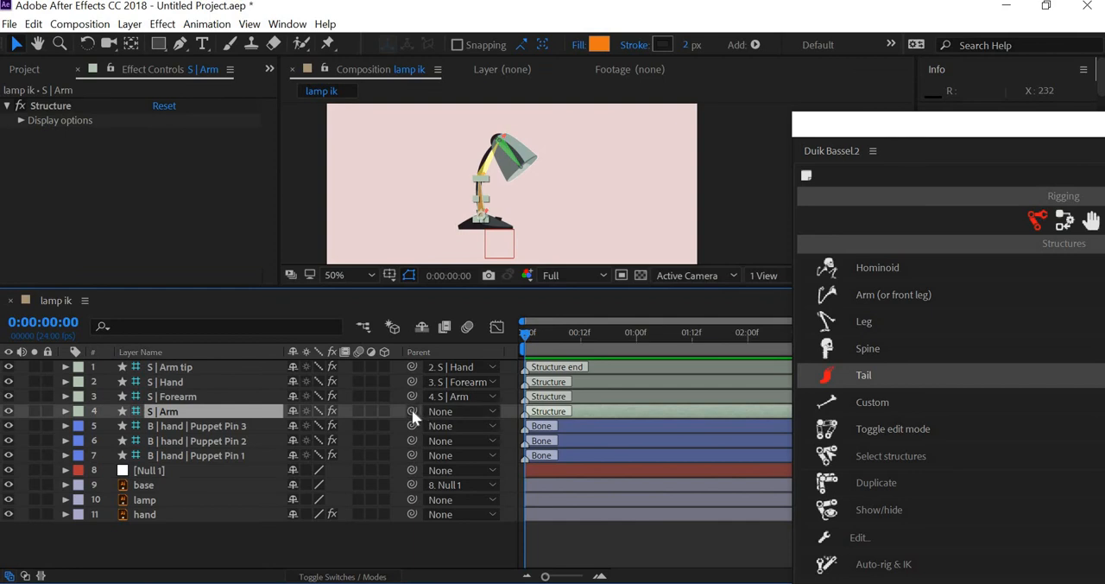
pyautogui.moveTo(412, 412); pyautogui.dragTo(205, 473)
pyautogui.click(216, 544)
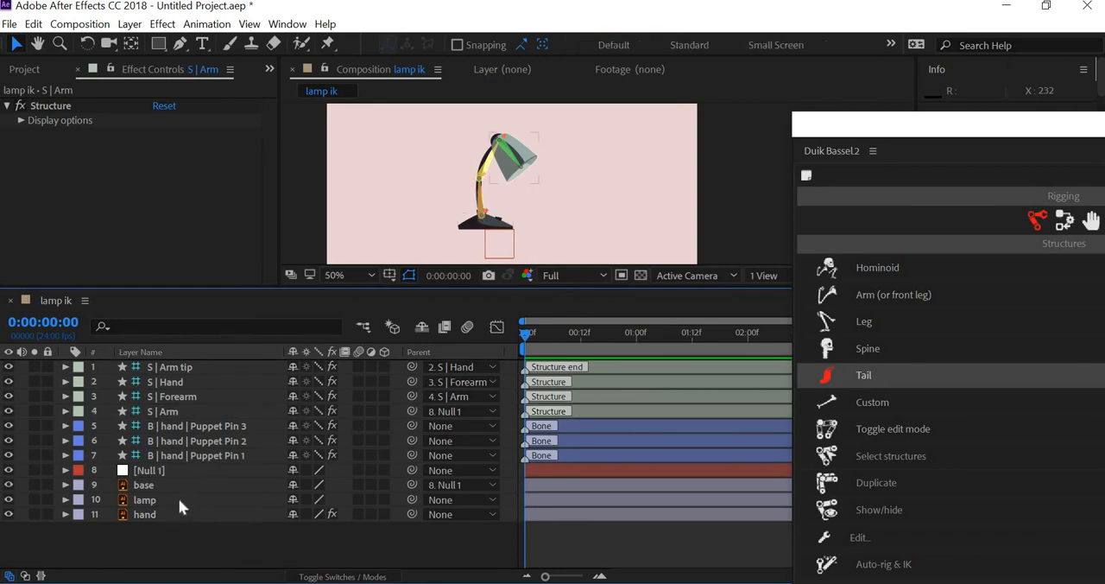
# - Parent the lamp layer to the S | Hand structure layer
pyautogui.click(178, 499)
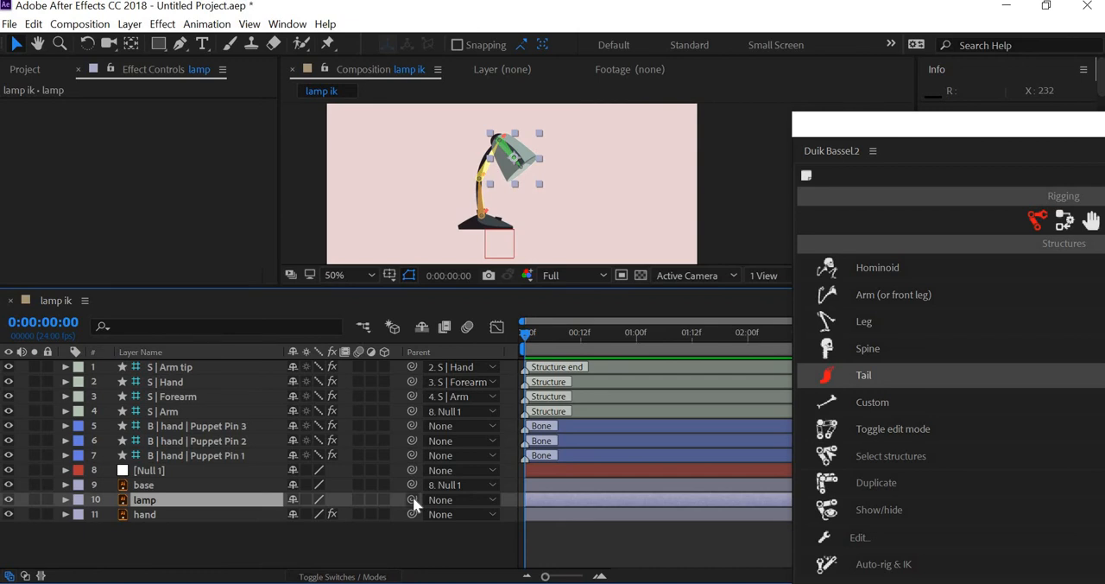
pyautogui.click(175, 382)
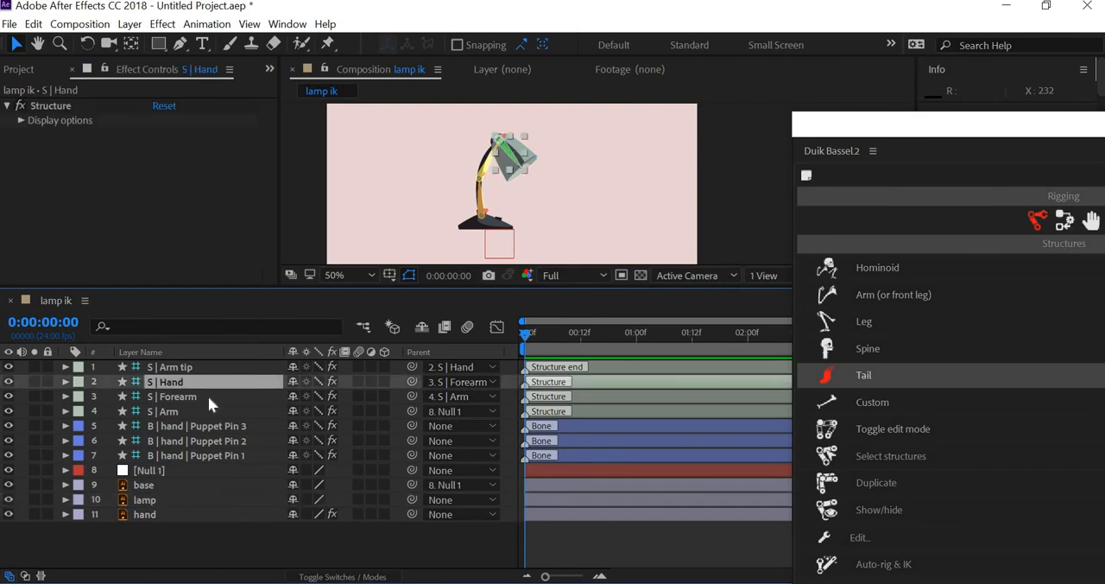
pyautogui.click(162, 500)
pyautogui.moveTo(412, 499); pyautogui.dragTo(175, 379)
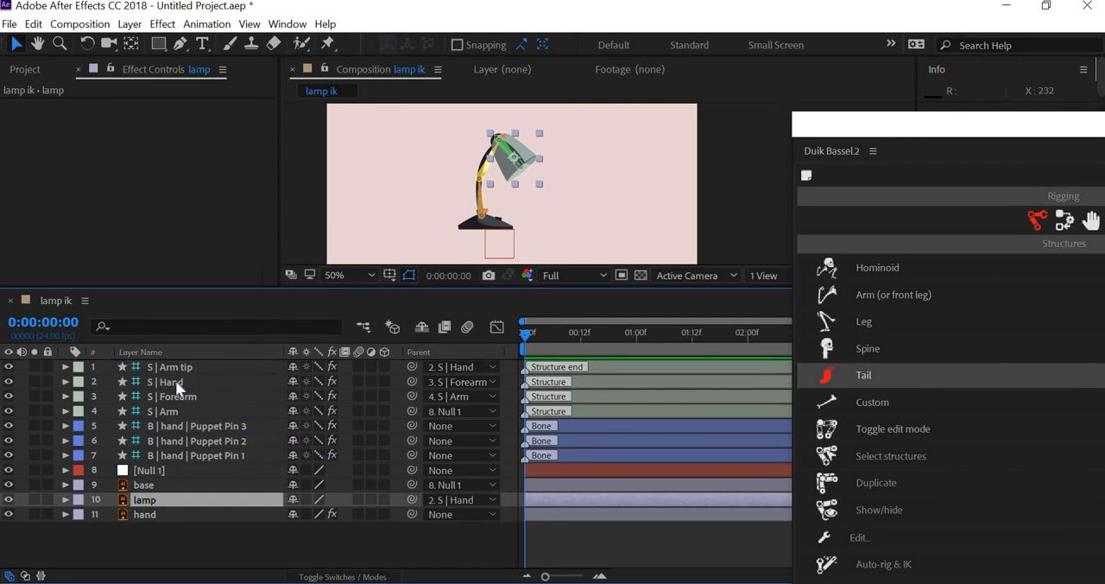
pyautogui.click(176, 381)
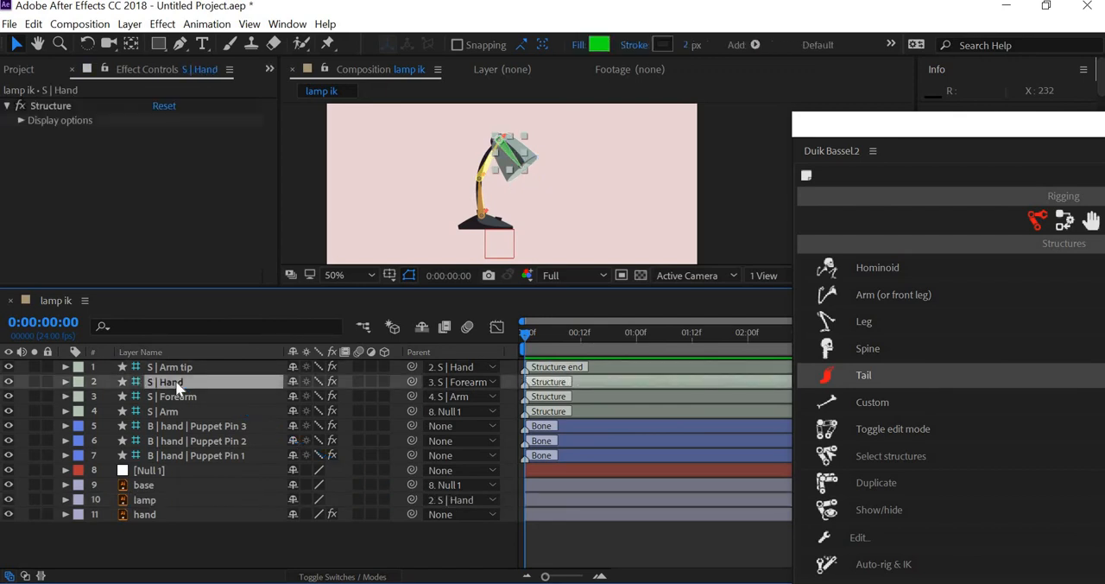
# - Turn off visibility of the three hand Puppet Pin bone layers, mark them shy and hide shy layers in the timeline
pyautogui.click(178, 517)
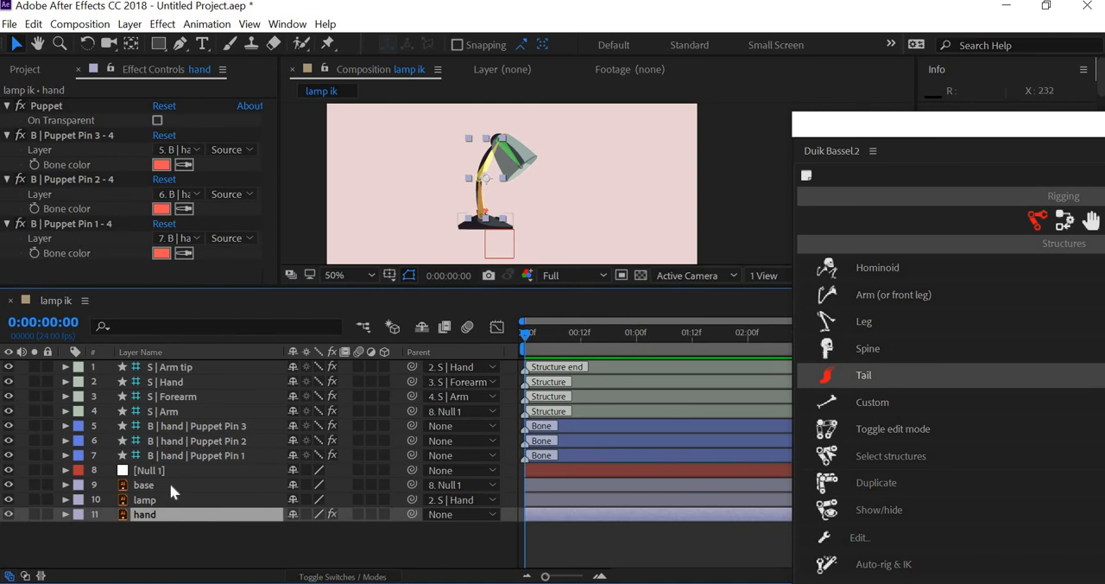
pyautogui.click(170, 485)
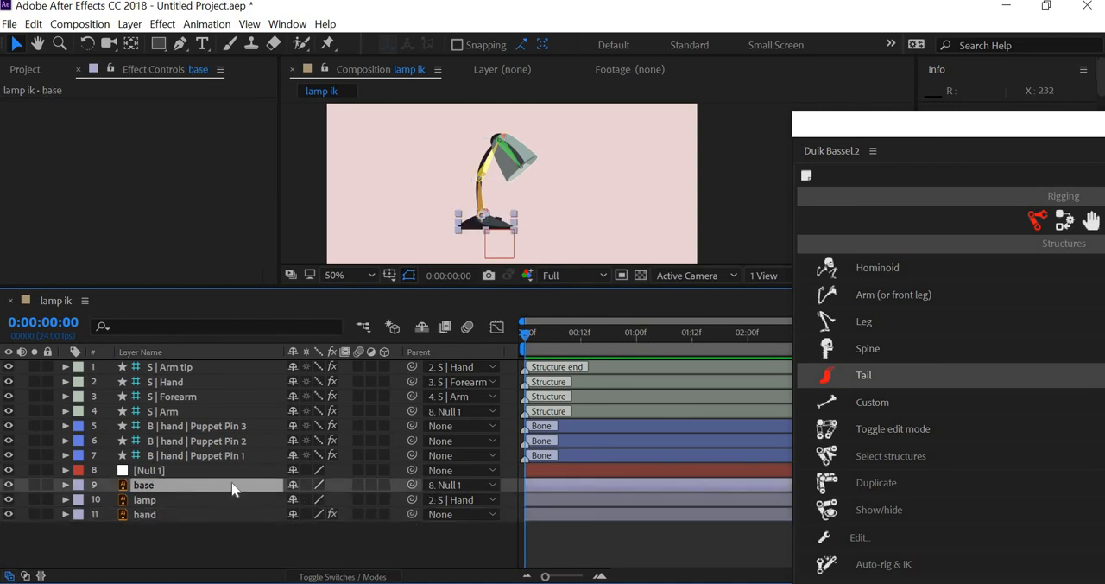
pyautogui.click(190, 425)
pyautogui.keyDown('shift'); pyautogui.click(157, 455); pyautogui.keyUp('shift')
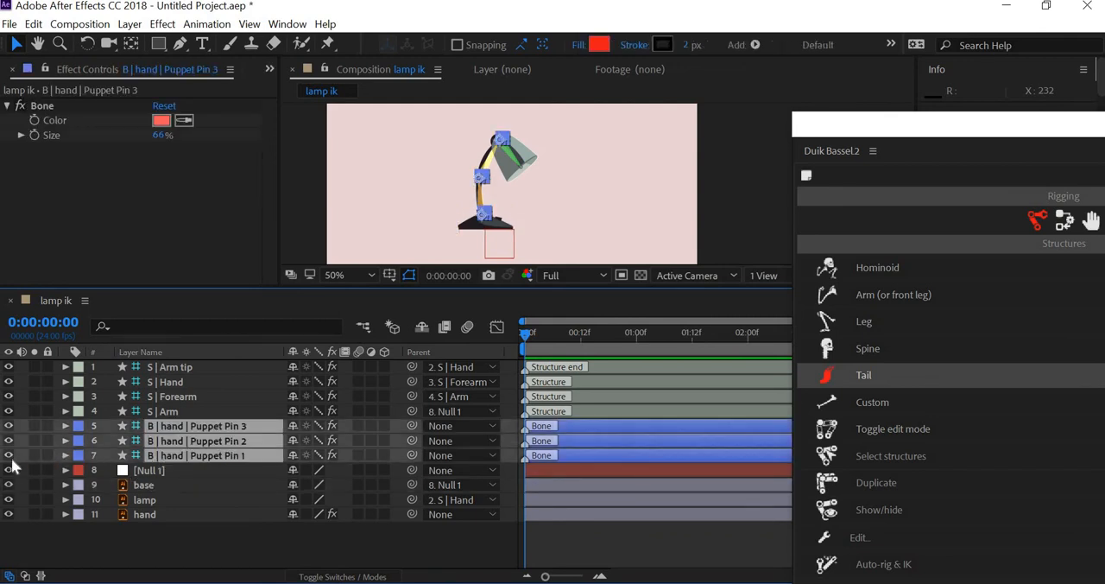
pyautogui.click(8, 455)
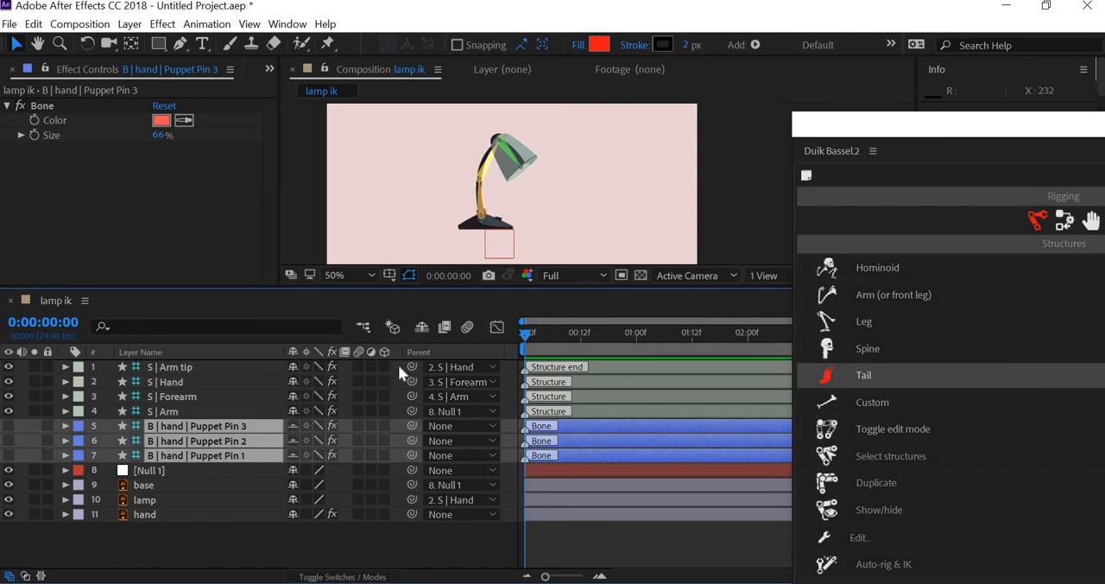
pyautogui.click(421, 328)
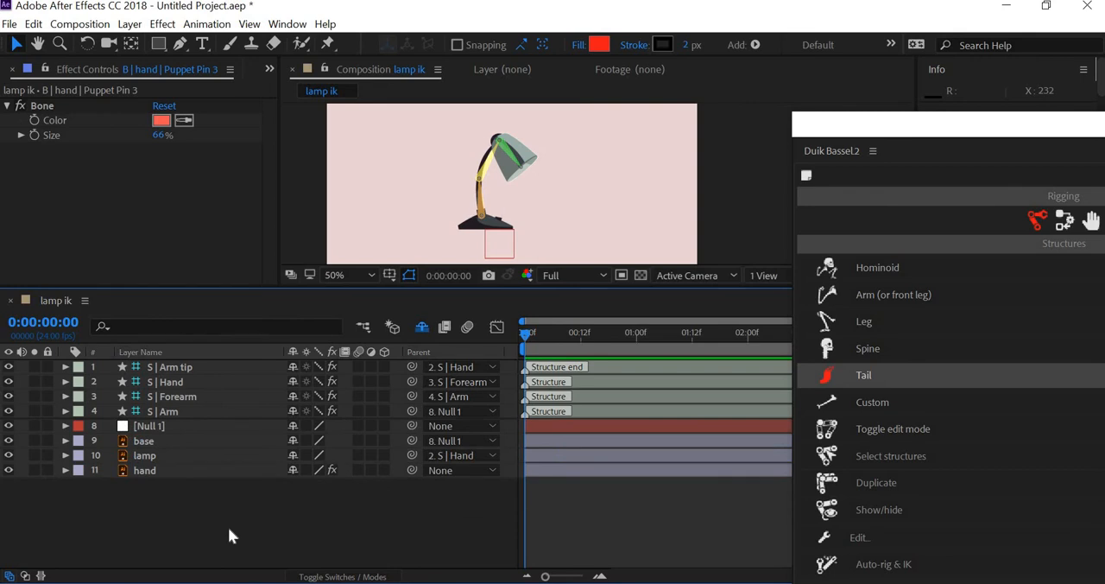
# - Try moving Null 1 sideways to test which lamp parts follow it, and undo the move
pyautogui.click(505, 252)
pyautogui.moveTo(504, 253); pyautogui.dragTo(575, 242)
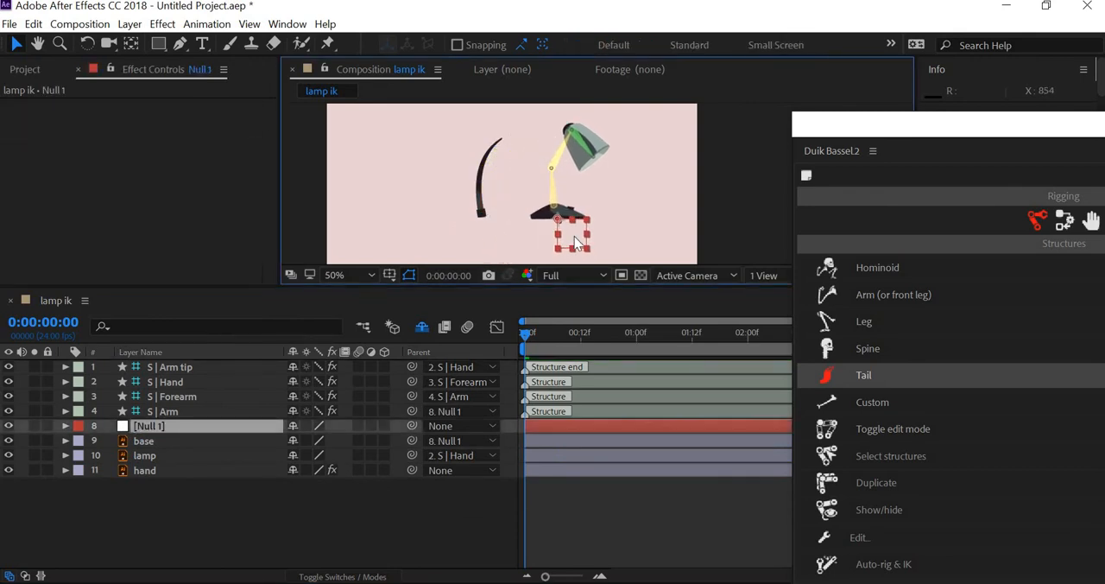
pyautogui.hotkey('ctrl', 'z')
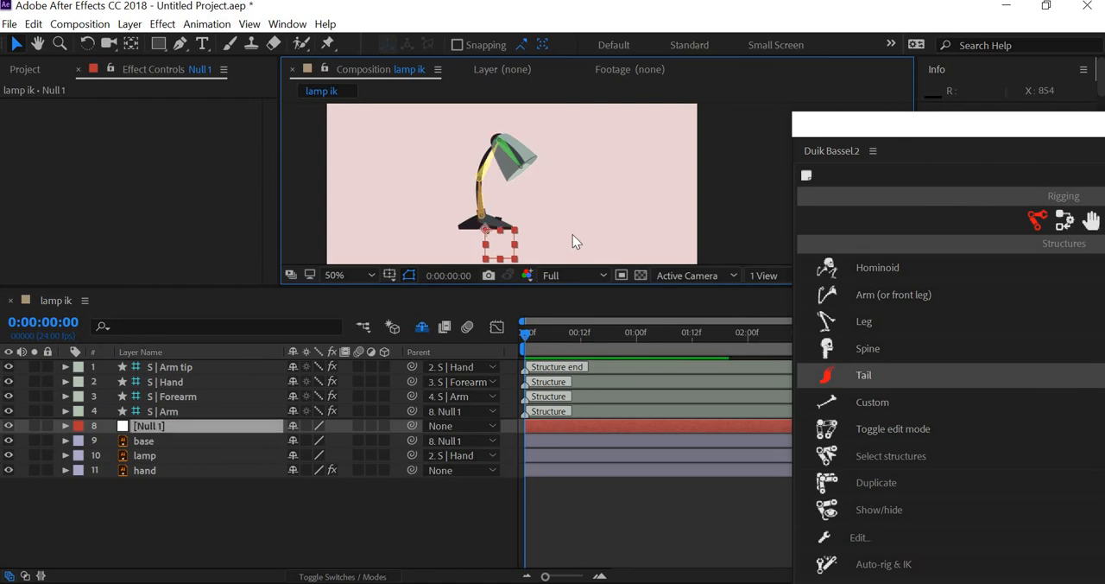
pyautogui.moveTo(571, 231); pyautogui.dragTo(554, 211)
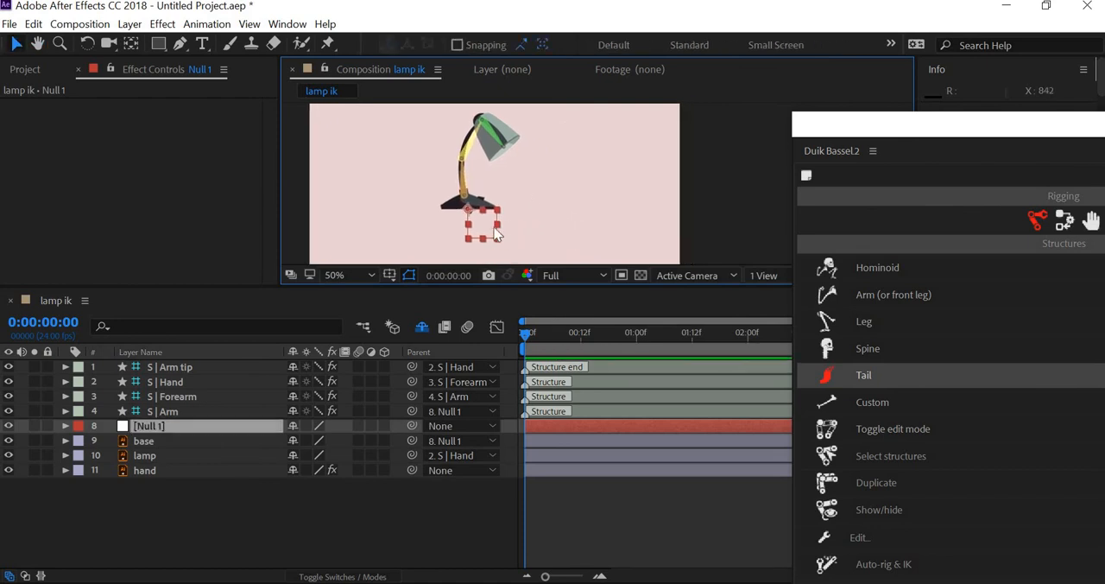
pyautogui.moveTo(478, 226); pyautogui.dragTo(550, 217)
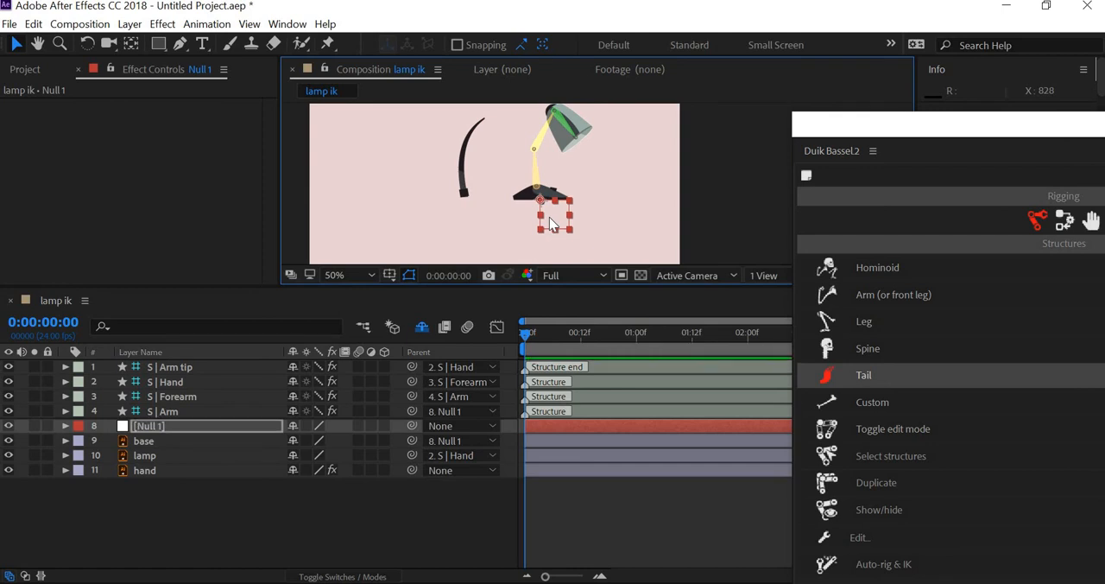
pyautogui.hotkey('ctrl', 'z')
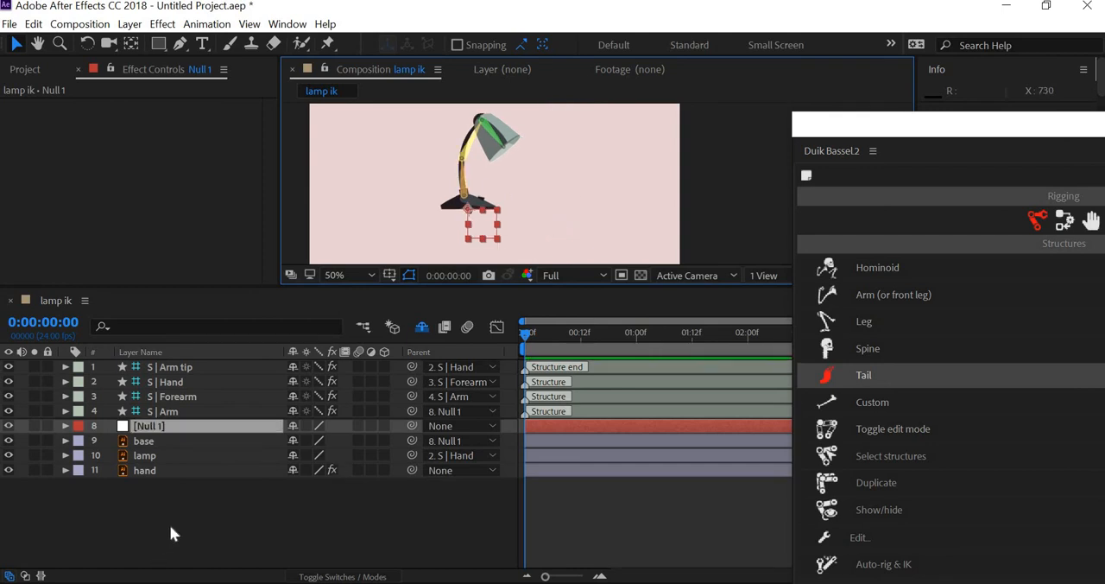
# - Parent Puppet Pin 1 to S | Arm, Puppet Pin 2 to S | Forearm and Puppet Pin 3 to S | Hand
pyautogui.click(200, 411)
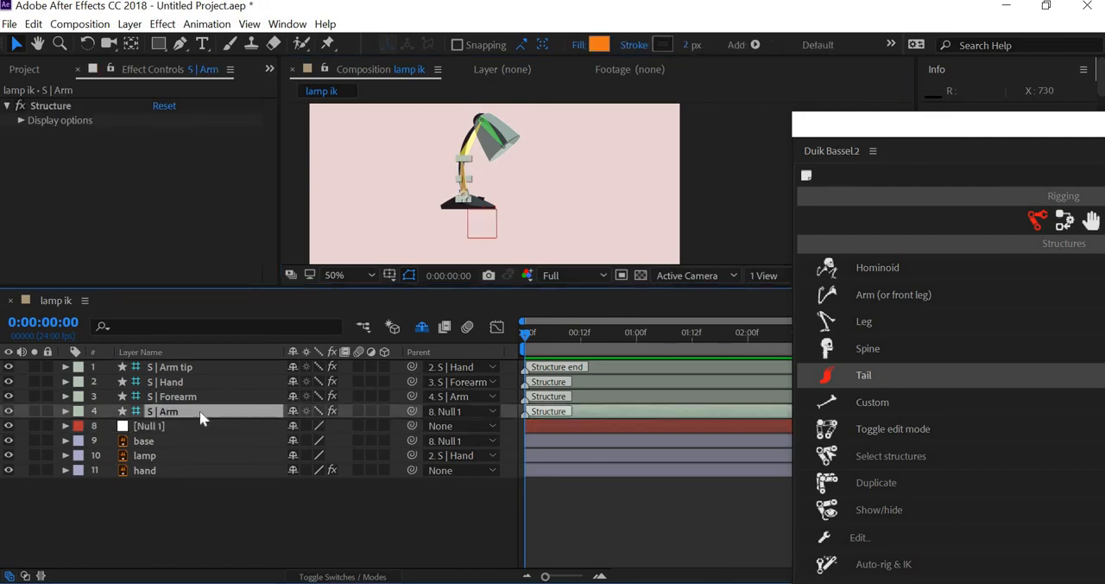
pyautogui.scroll(1, 445, 236)
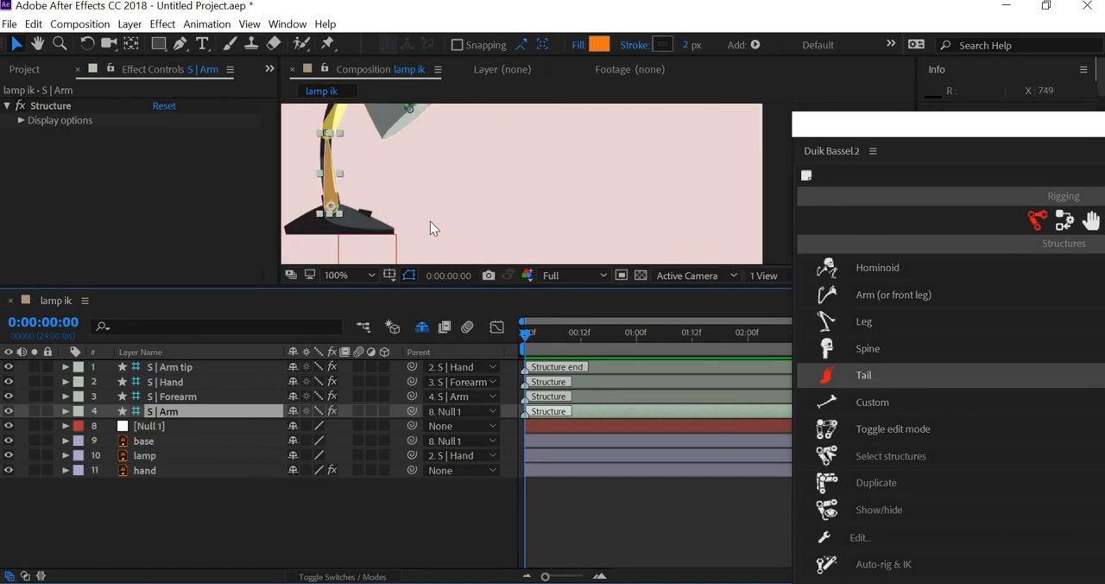
pyautogui.press('space')
pyautogui.moveTo(430, 221); pyautogui.dragTo(558, 192)
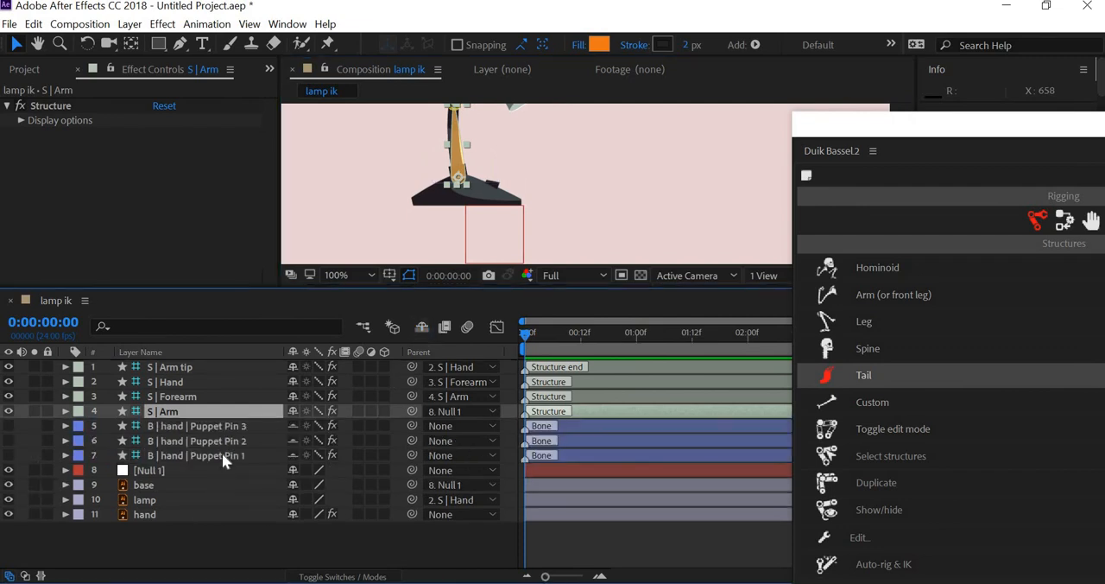
pyautogui.click(236, 457)
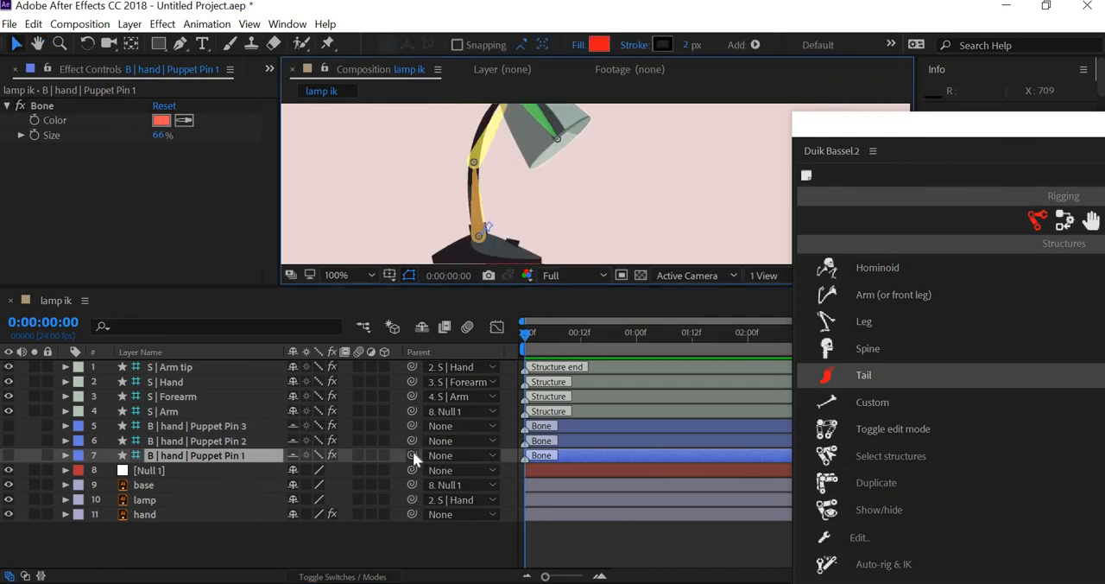
pyautogui.moveTo(413, 455); pyautogui.dragTo(169, 411)
pyautogui.moveTo(411, 440); pyautogui.dragTo(198, 397)
pyautogui.moveTo(411, 423); pyautogui.dragTo(187, 381)
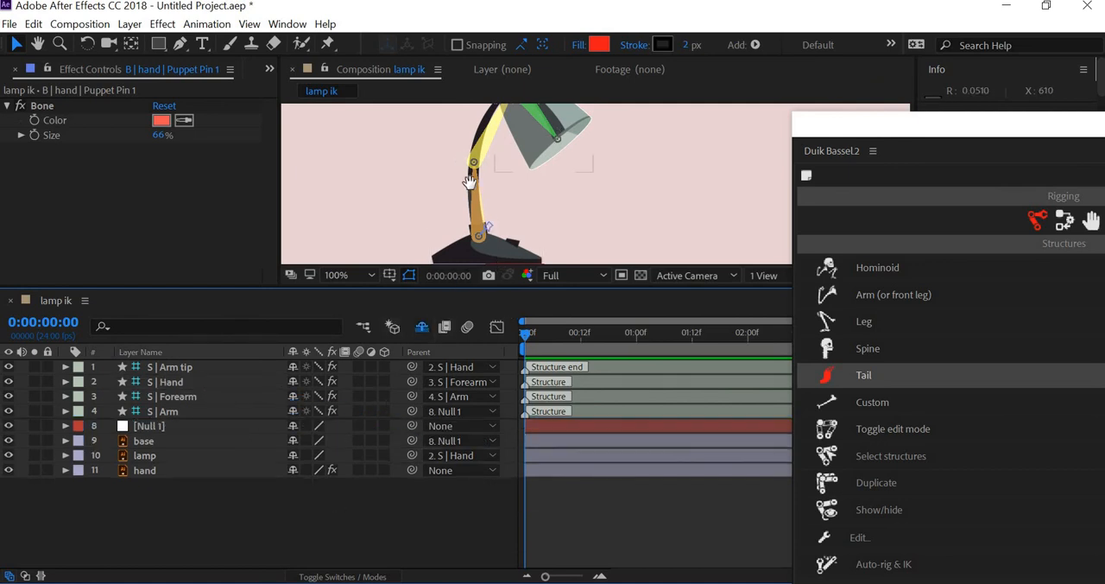
# - Move Null 1 with the whole lamp closer to the composition's left edge
pyautogui.scroll(-3, 481, 204)
pyautogui.click(496, 224)
pyautogui.scroll(-4, 383, 252)
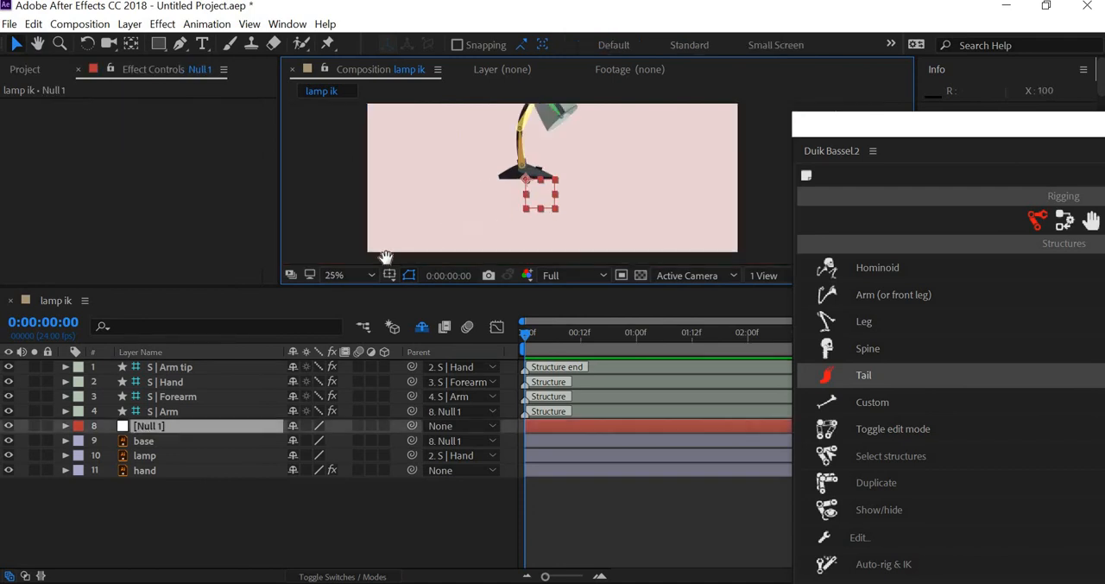
pyautogui.scroll(2, 536, 224)
pyautogui.moveTo(576, 210); pyautogui.dragTo(610, 149)
pyautogui.moveTo(459, 223); pyautogui.dragTo(367, 252)
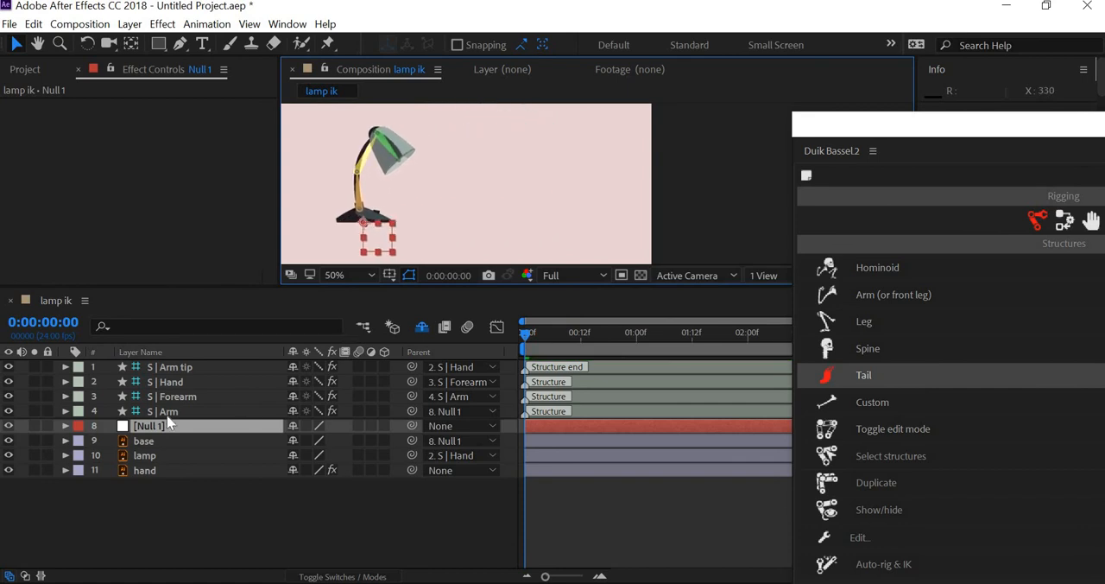
# - Apply Duik's Auto-rig & IK to the S | Arm, S | Forearm, S | Hand and S | Arm tip layers
pyautogui.click(168, 414)
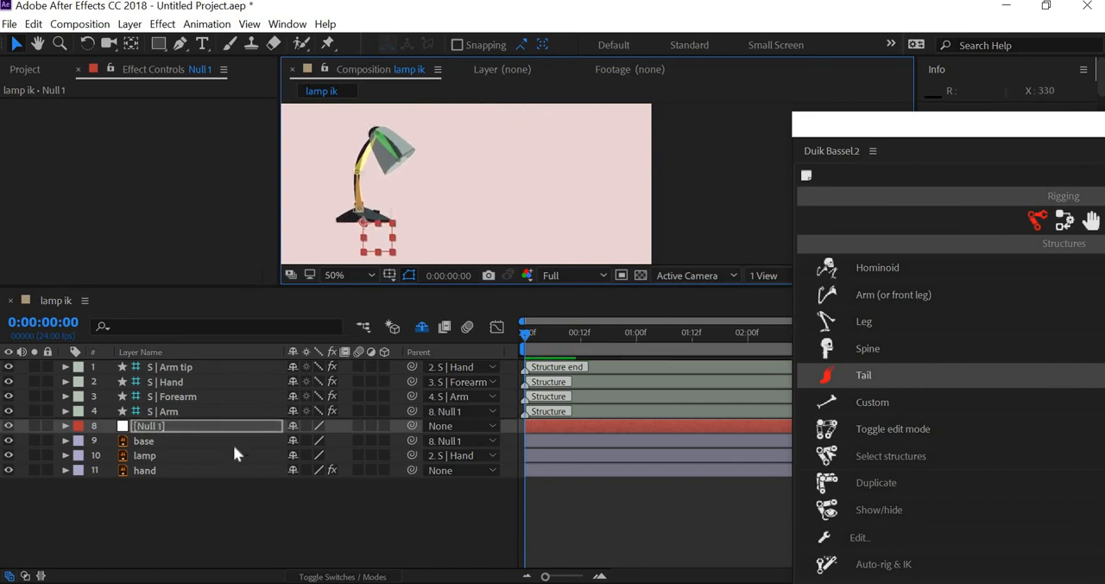
pyautogui.keyDown('shift'); pyautogui.click(191, 369); pyautogui.keyUp('shift')
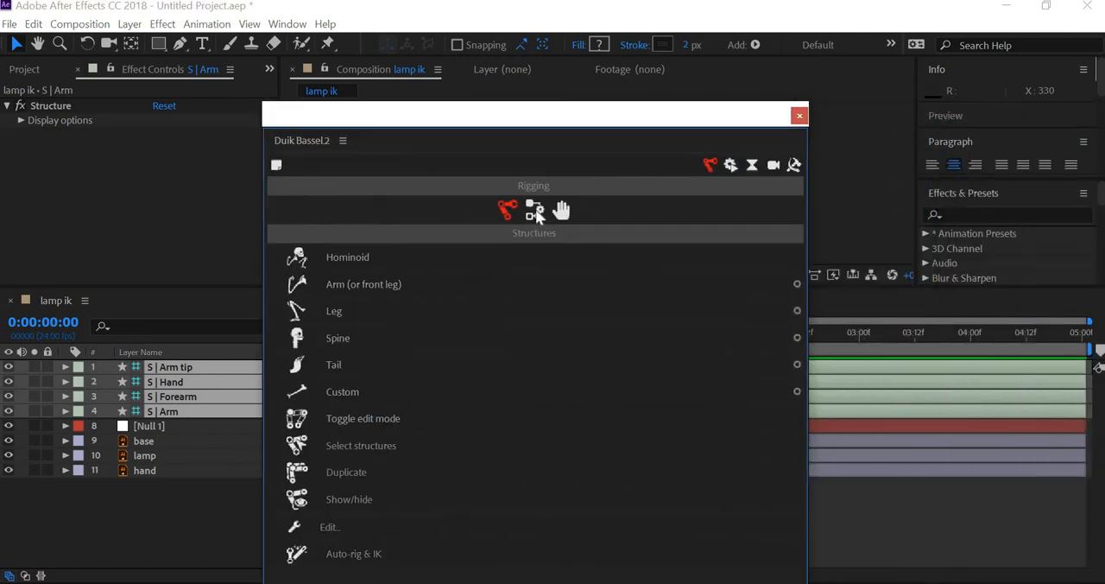
pyautogui.click(534, 210)
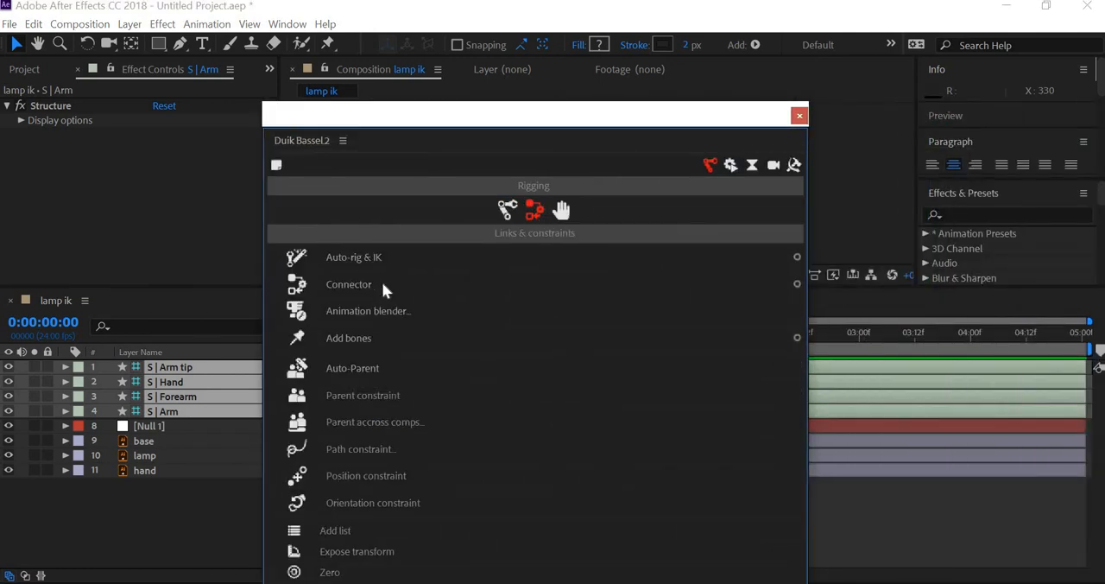
pyautogui.click(372, 255)
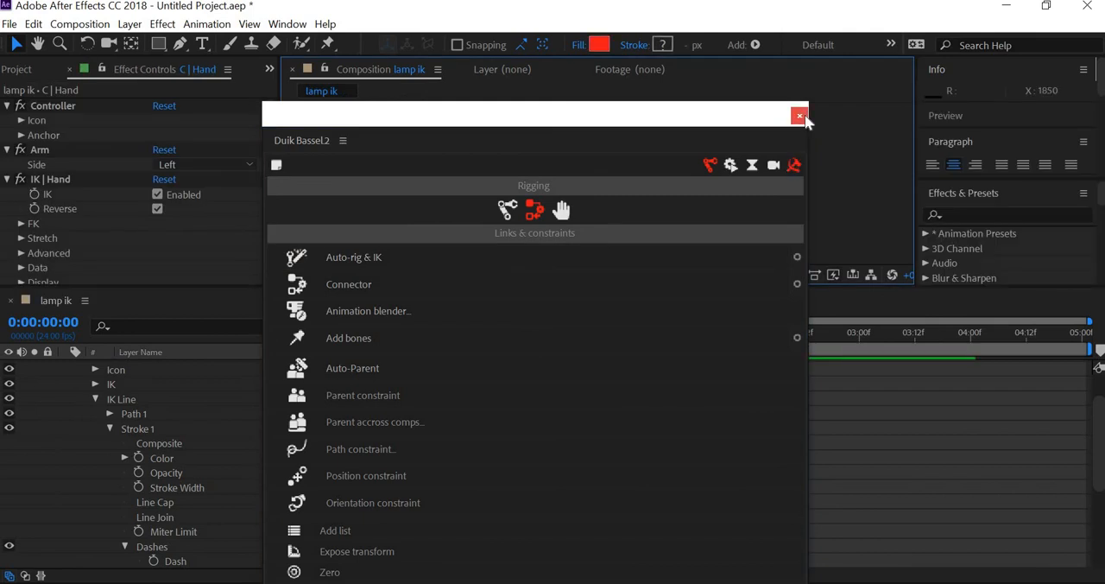
# - Close the Duik Bassel.2 panel and collapse the C | Hand layer's properties in the timeline
pyautogui.moveTo(636, 115); pyautogui.dragTo(935, 362)
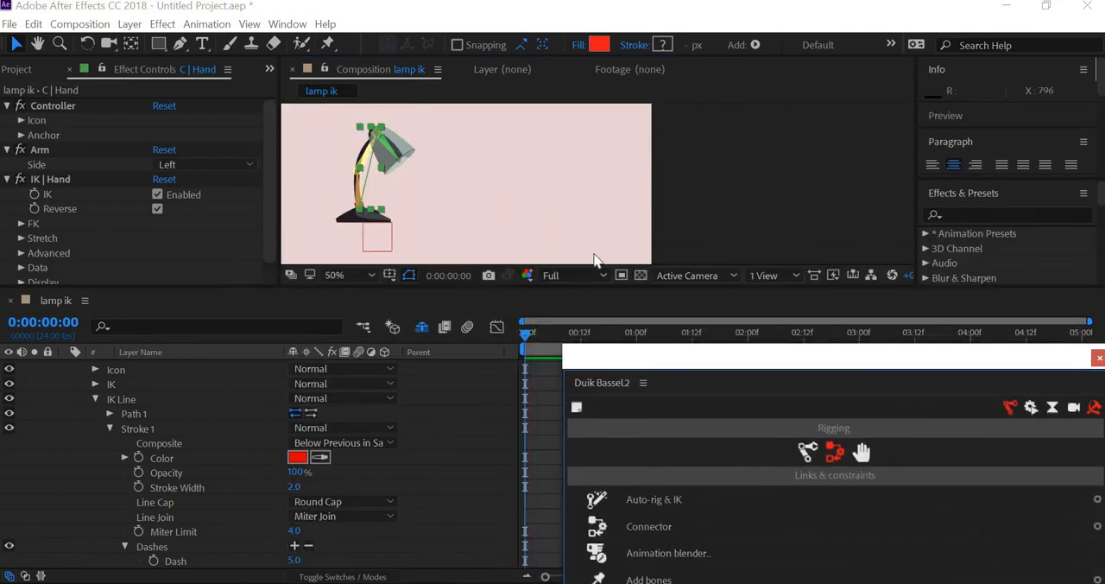
pyautogui.click(594, 259)
pyautogui.moveTo(1099, 360); pyautogui.dragTo(633, 345)
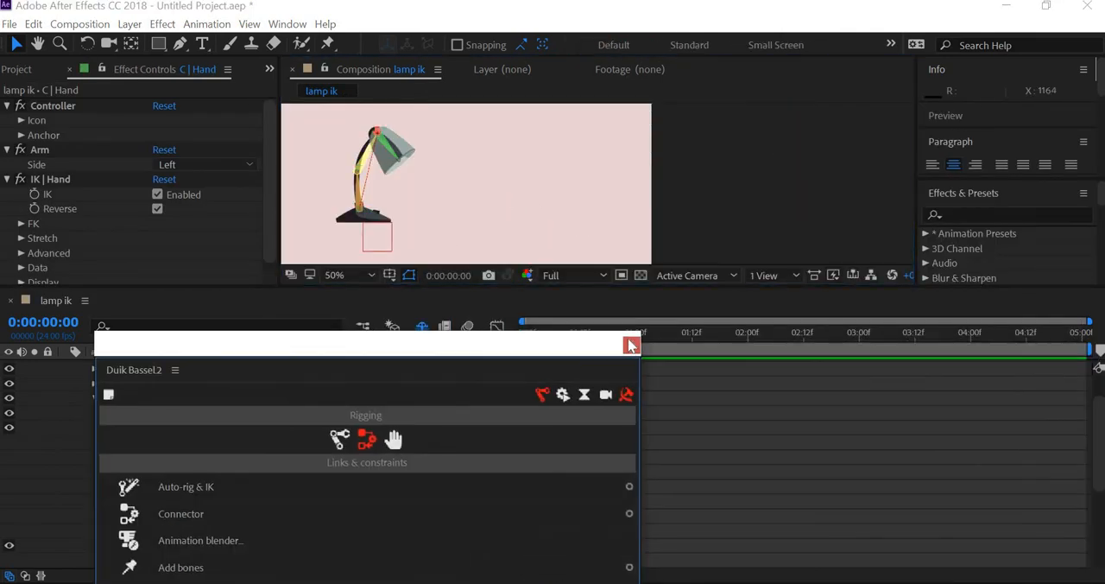
pyautogui.click(631, 345)
pyautogui.click(386, 244)
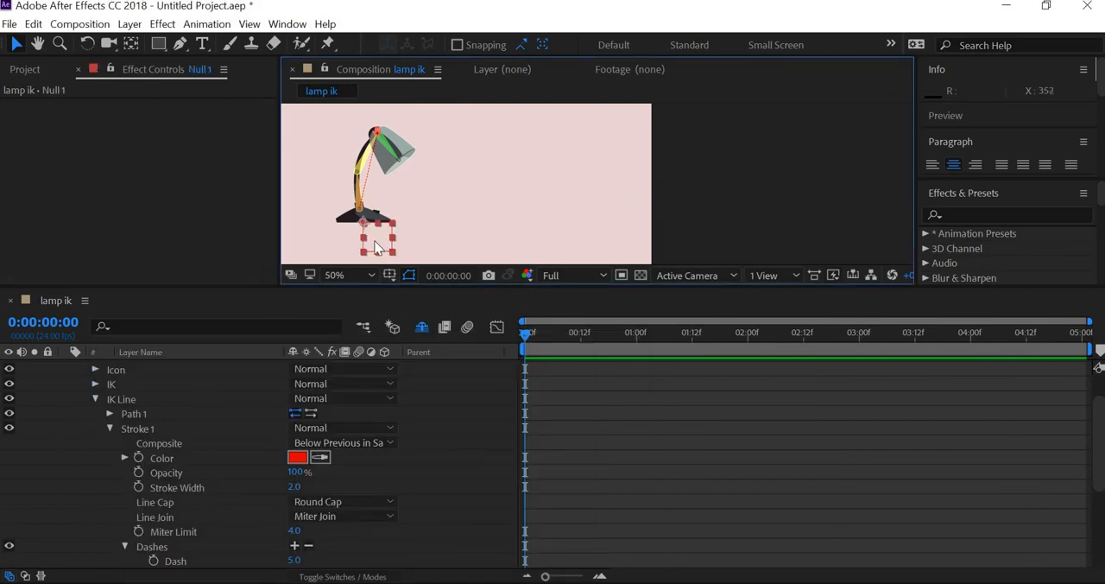
pyautogui.scroll(2, 80, 400)
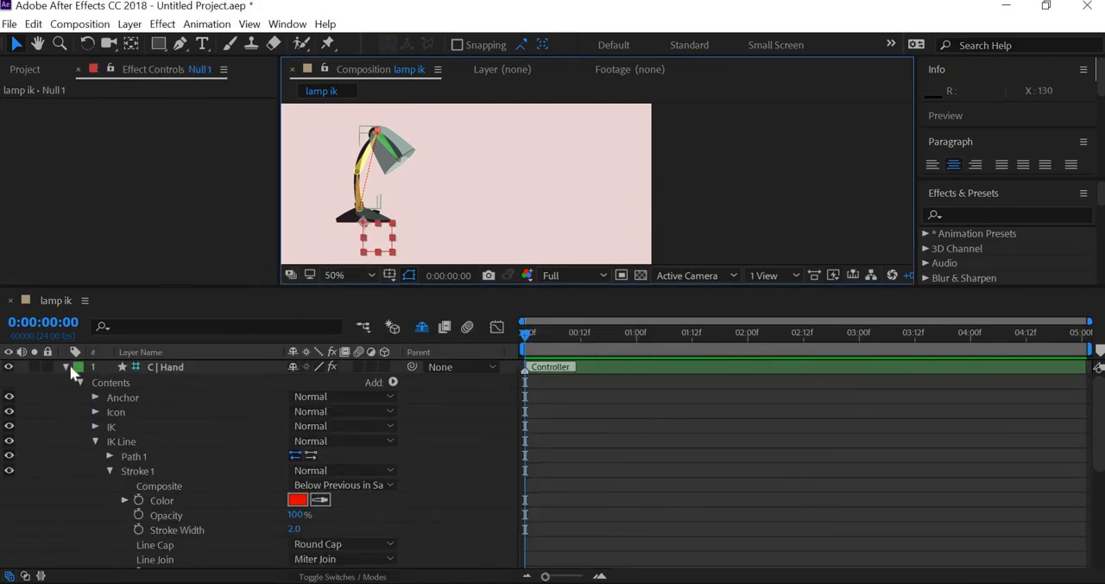
pyautogui.click(67, 366)
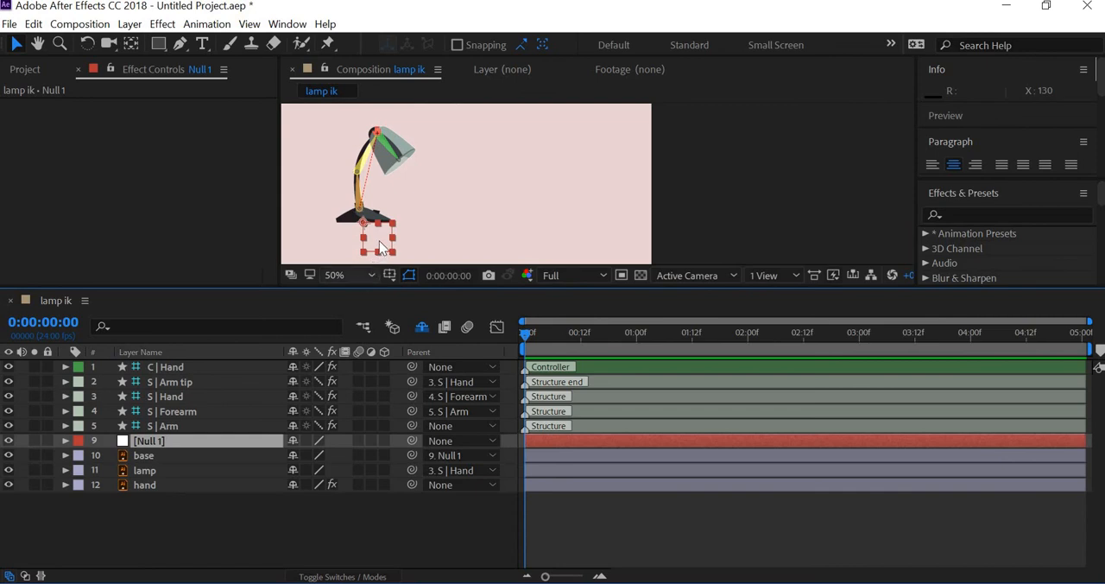
# - Try moving Null 1 to the right to test the new IK rig, and undo the move
pyautogui.moveTo(379, 238); pyautogui.dragTo(486, 226)
pyautogui.hotkey('ctrl', 'z')
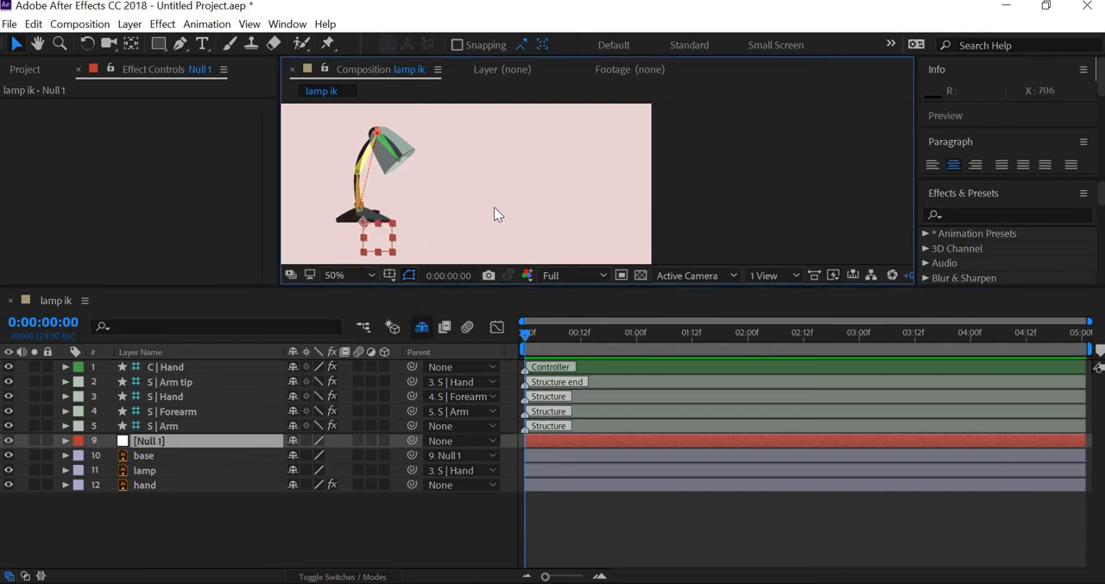
pyautogui.moveTo(479, 200); pyautogui.dragTo(524, 197)
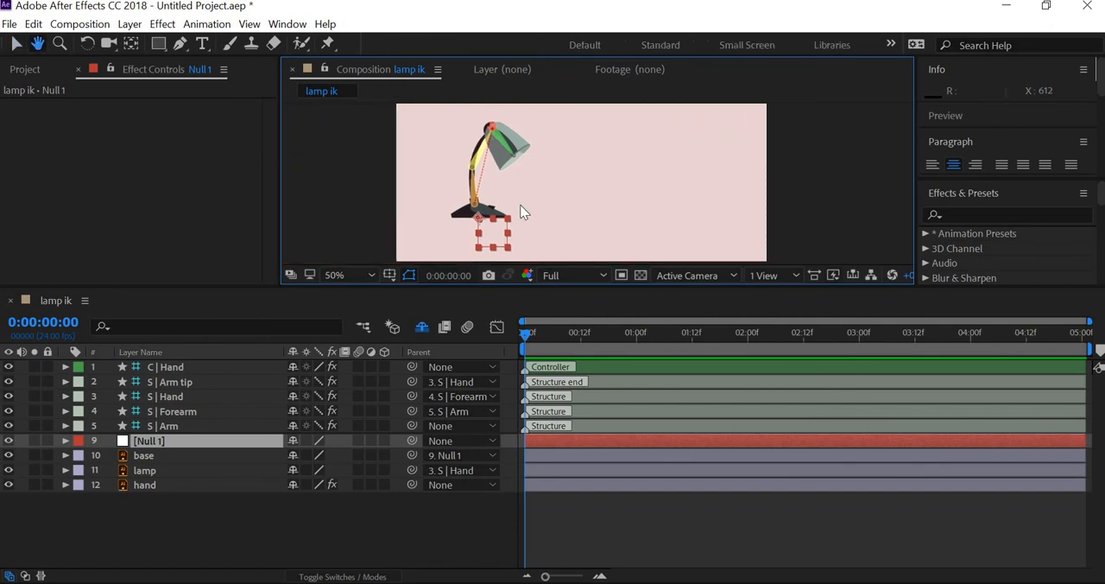
# - Parent the S | Arm structure layer and the C | Hand controller to Null 1
pyautogui.click(172, 425)
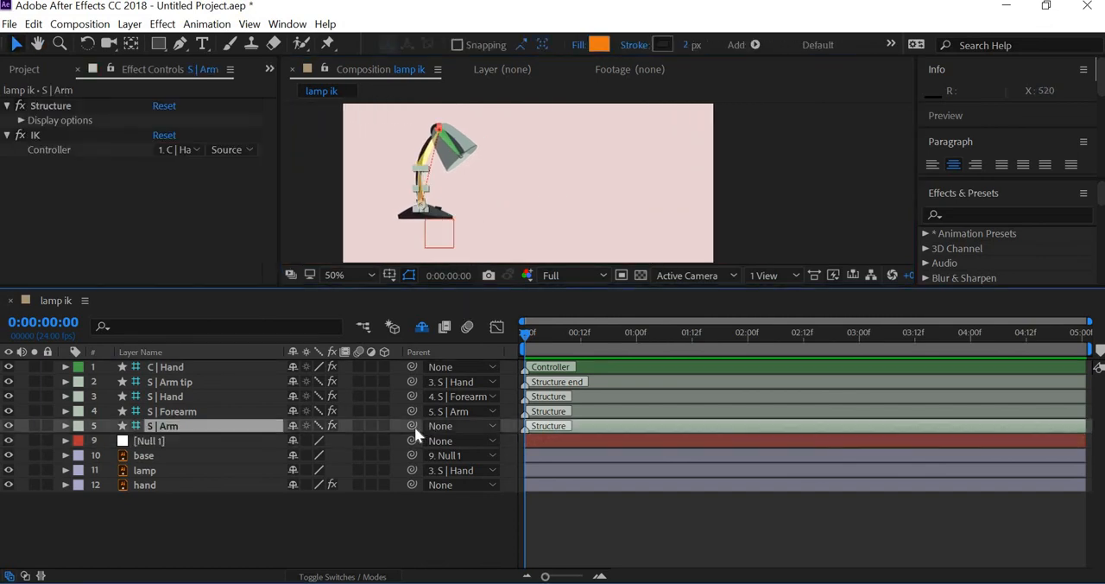
pyautogui.moveTo(413, 426); pyautogui.dragTo(153, 440)
pyautogui.moveTo(442, 241)
pyautogui.mouseDown()
pyautogui.moveTo(523, 209)
pyautogui.moveTo(569, 213)
pyautogui.moveTo(453, 228)
pyautogui.mouseUp()
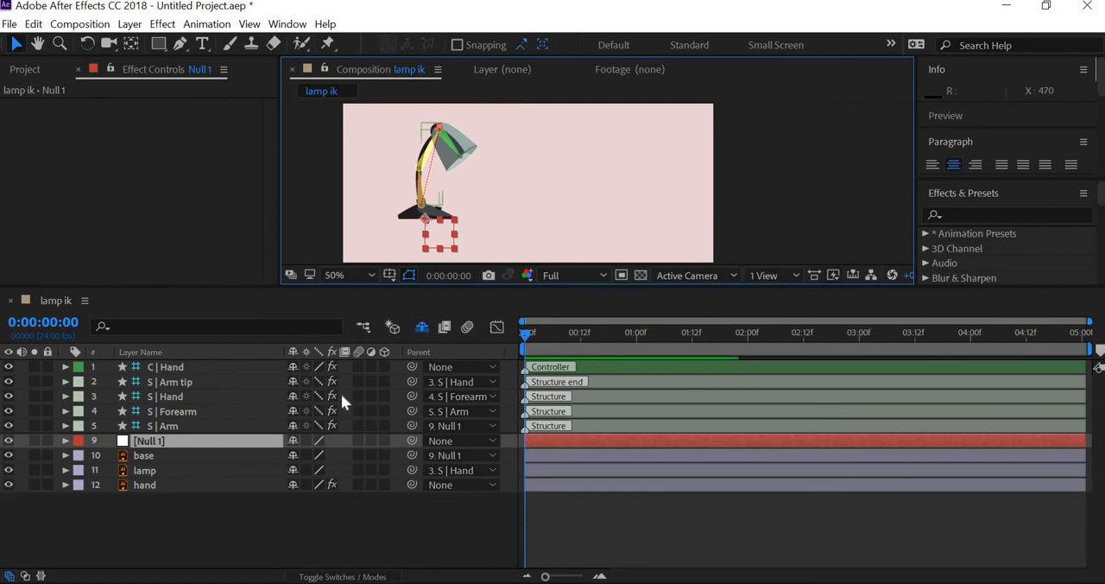
pyautogui.click(414, 366)
pyautogui.moveTo(412, 367); pyautogui.dragTo(167, 440)
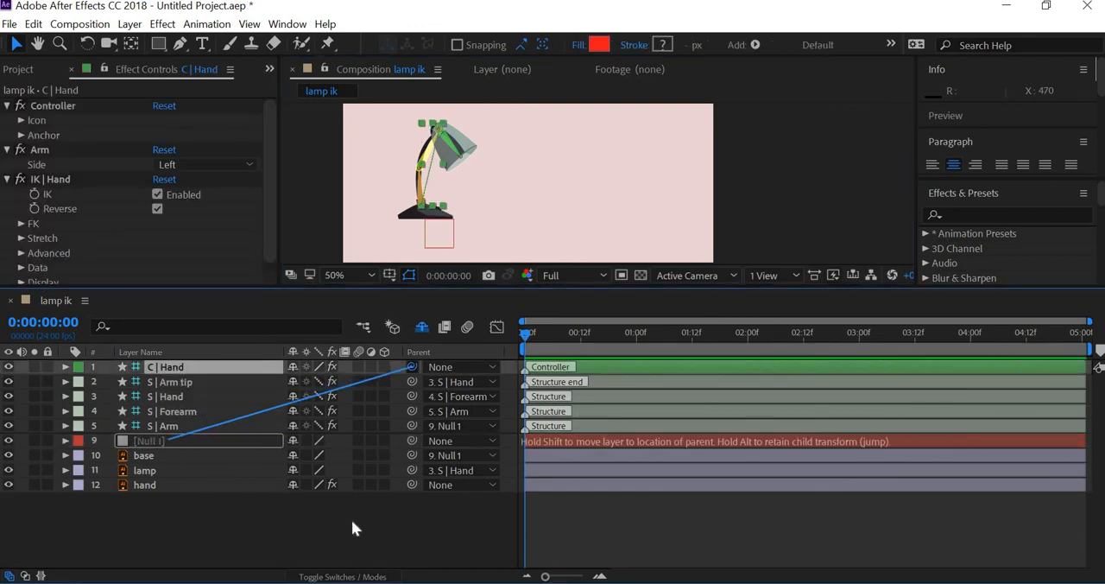
# - Move Null 1 with the rigged lamp to the right, nearer the middle of the composition
pyautogui.click(211, 440)
pyautogui.moveTo(439, 240); pyautogui.dragTo(413, 244)
pyautogui.moveTo(495, 237); pyautogui.dragTo(498, 237)
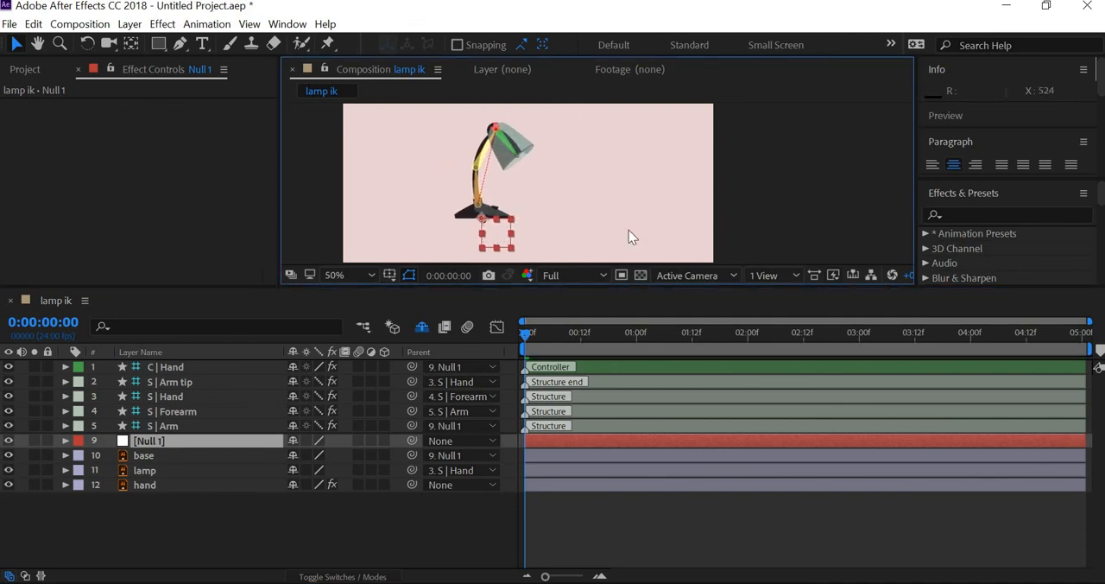
pyautogui.press('Return')
# - Set the icon size of the C | Hand controller to 166%
pyautogui.moveTo(577, 288); pyautogui.dragTo(580, 367)
pyautogui.click(531, 185)
pyautogui.scroll(2, 531, 186)
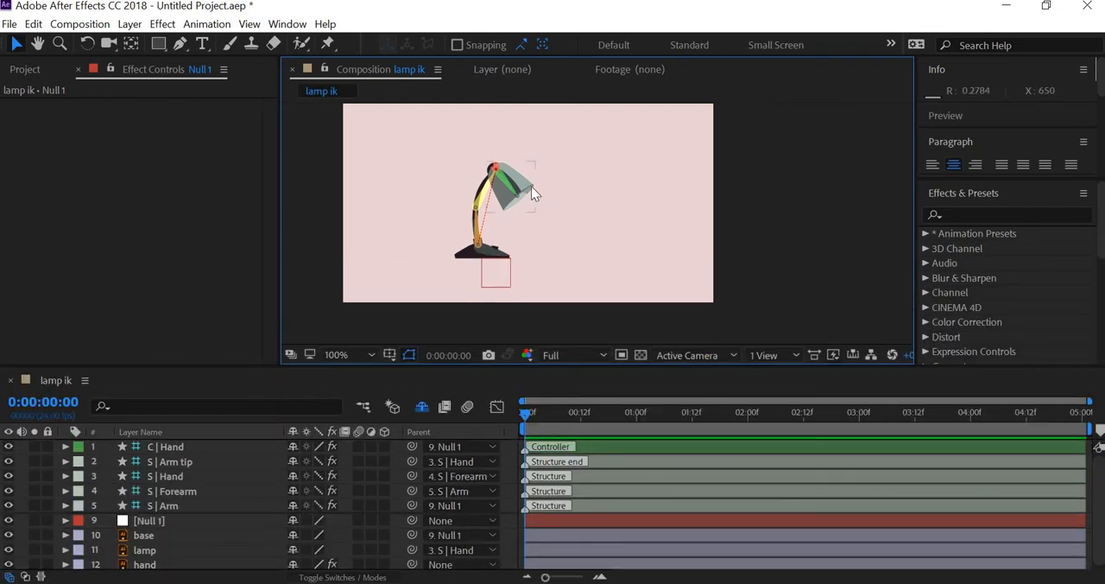
pyautogui.moveTo(531, 185); pyautogui.dragTo(639, 265)
pyautogui.scroll(-1, 503, 180)
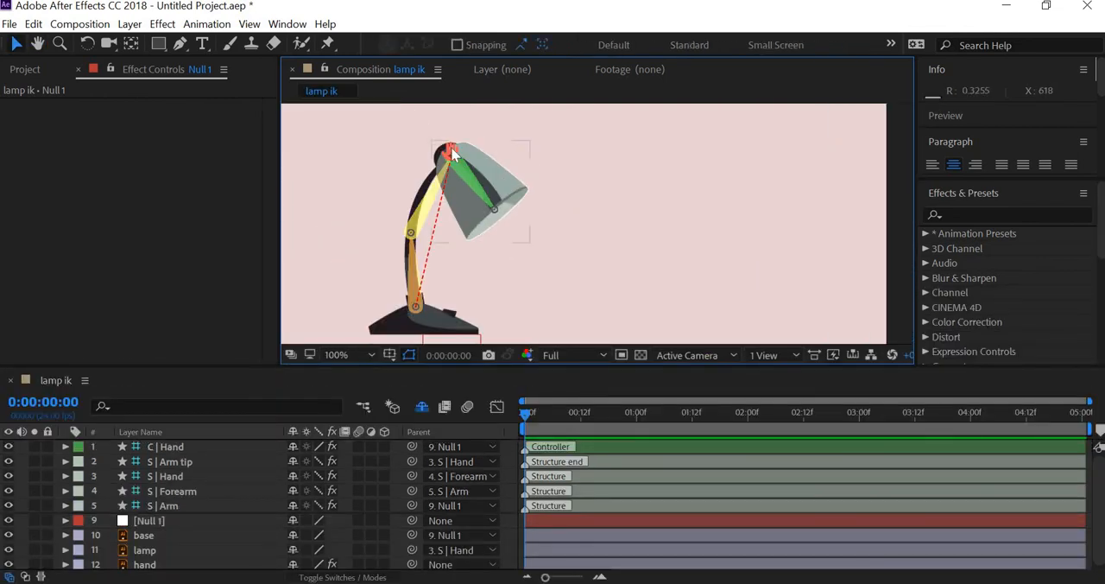
pyautogui.click(449, 154)
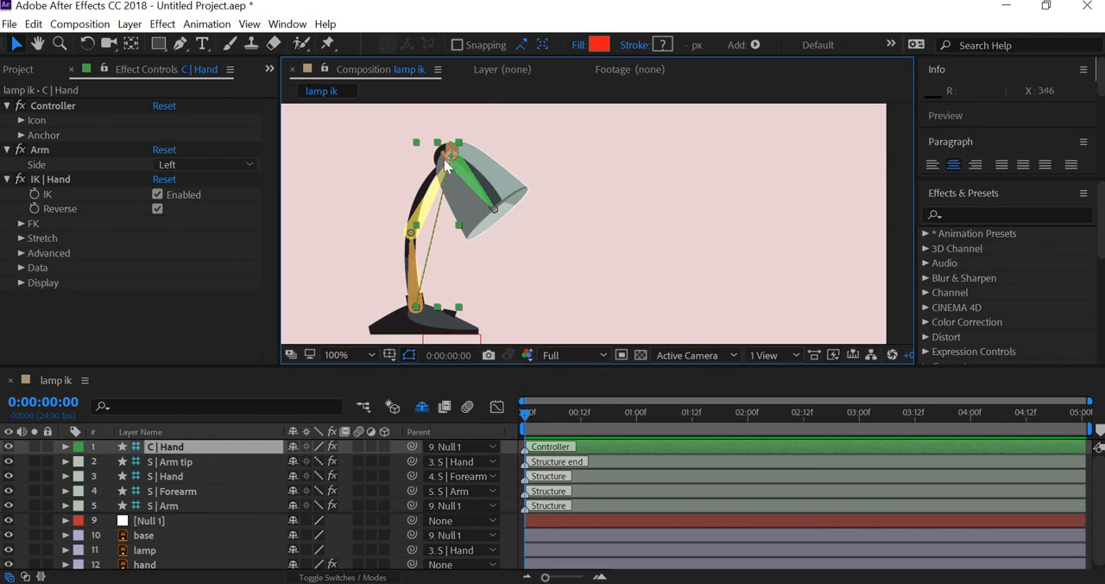
pyautogui.scroll(1, 491, 195)
pyautogui.moveTo(491, 195); pyautogui.dragTo(542, 249)
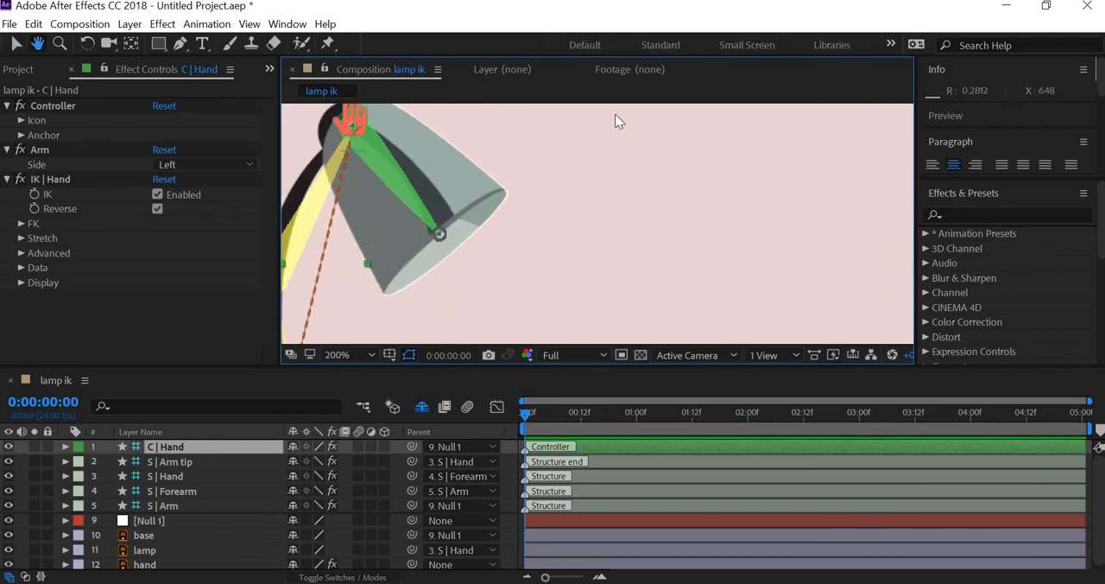
pyautogui.click(463, 122)
pyautogui.click(361, 121)
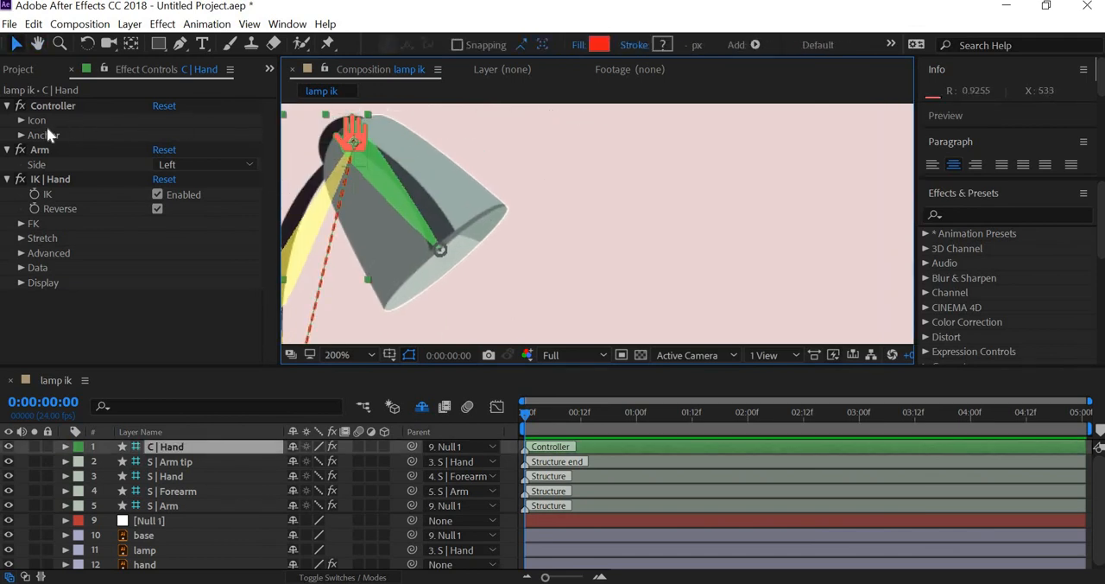
pyautogui.click(22, 120)
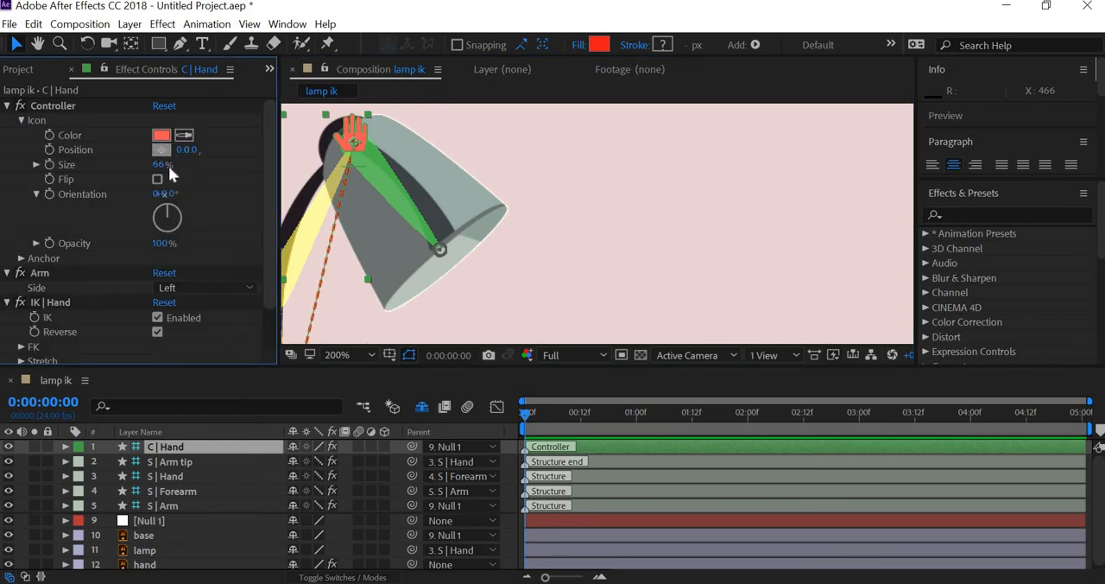
pyautogui.moveTo(164, 165); pyautogui.dragTo(486, 193)
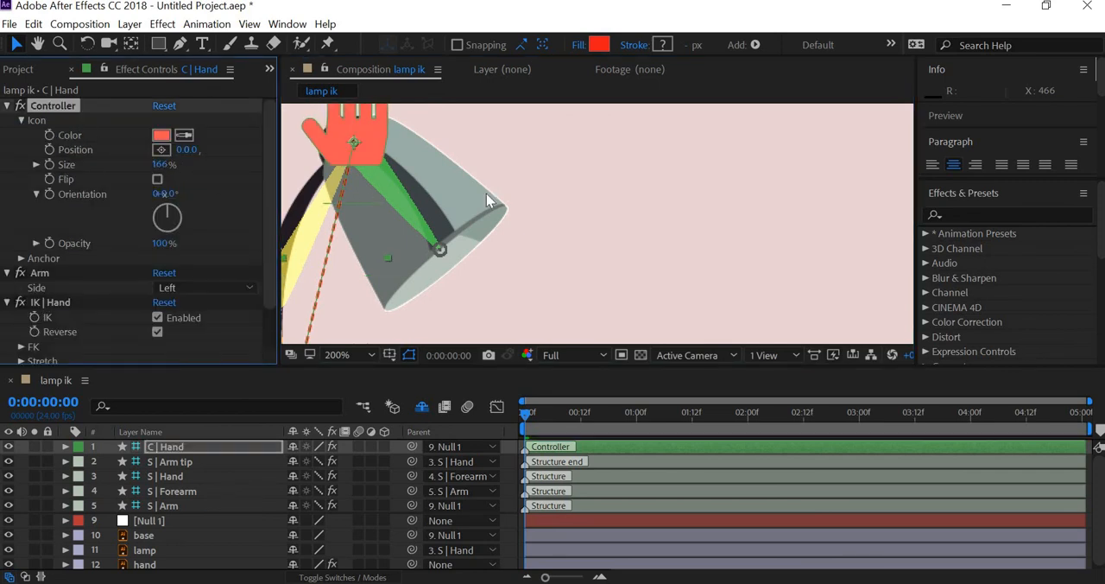
# - Move the C | Hand controller slightly left and down so that the lamp's arm bends more
pyautogui.scroll(-4, 458, 193)
pyautogui.scroll(1, 454, 191)
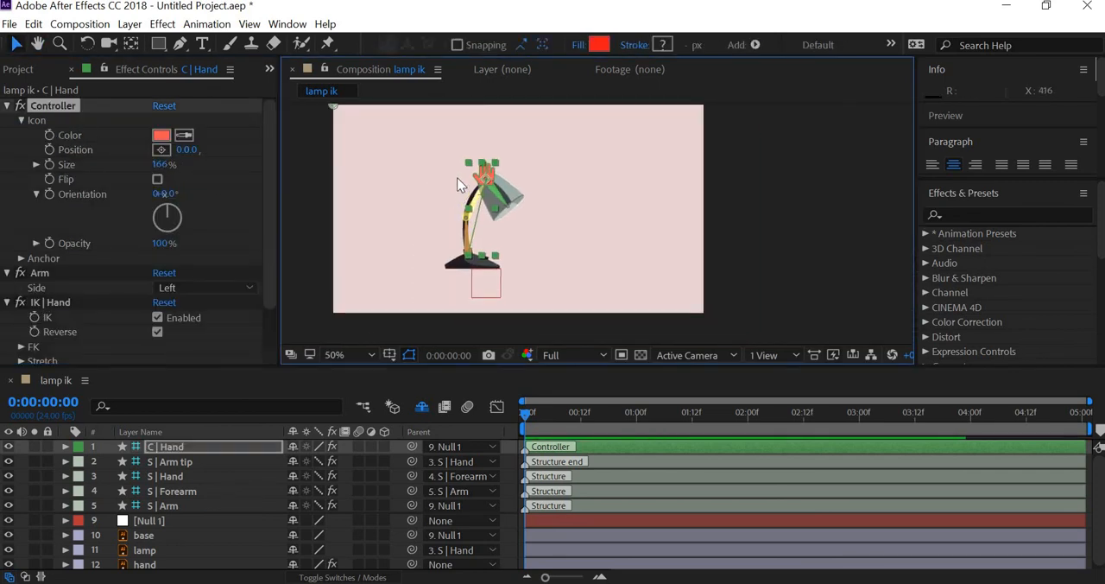
pyautogui.scroll(1, 457, 177)
pyautogui.moveTo(382, 147)
pyautogui.mouseDown()
pyautogui.moveTo(424, 110)
pyautogui.moveTo(406, 161)
pyautogui.moveTo(471, 168)
pyautogui.moveTo(380, 185)
pyautogui.moveTo(380, 141)
pyautogui.moveTo(366, 152)
pyautogui.mouseUp()
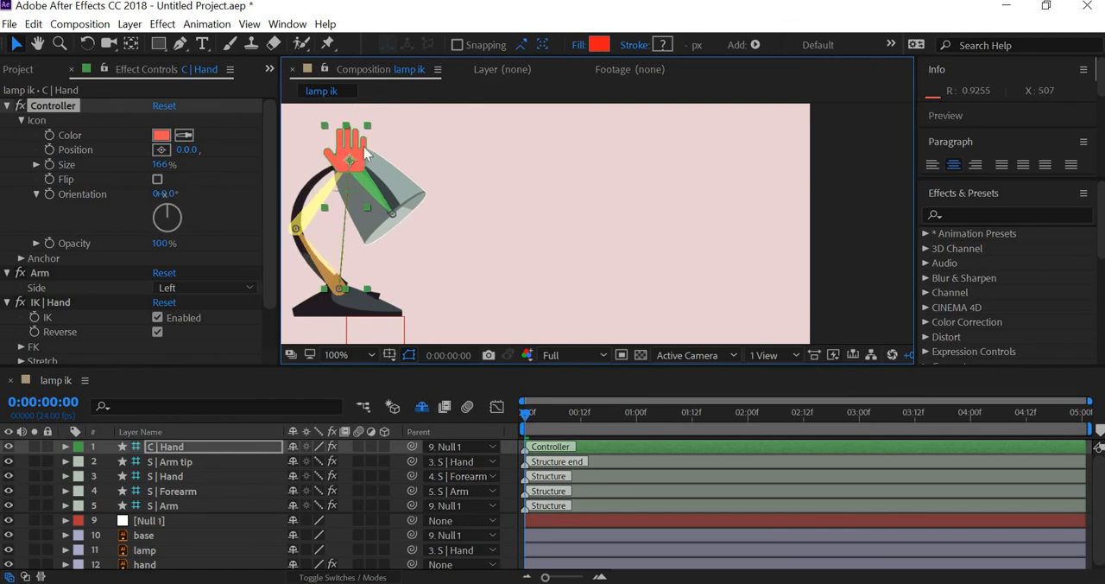
pyautogui.moveTo(527, 224); pyautogui.dragTo(559, 214)
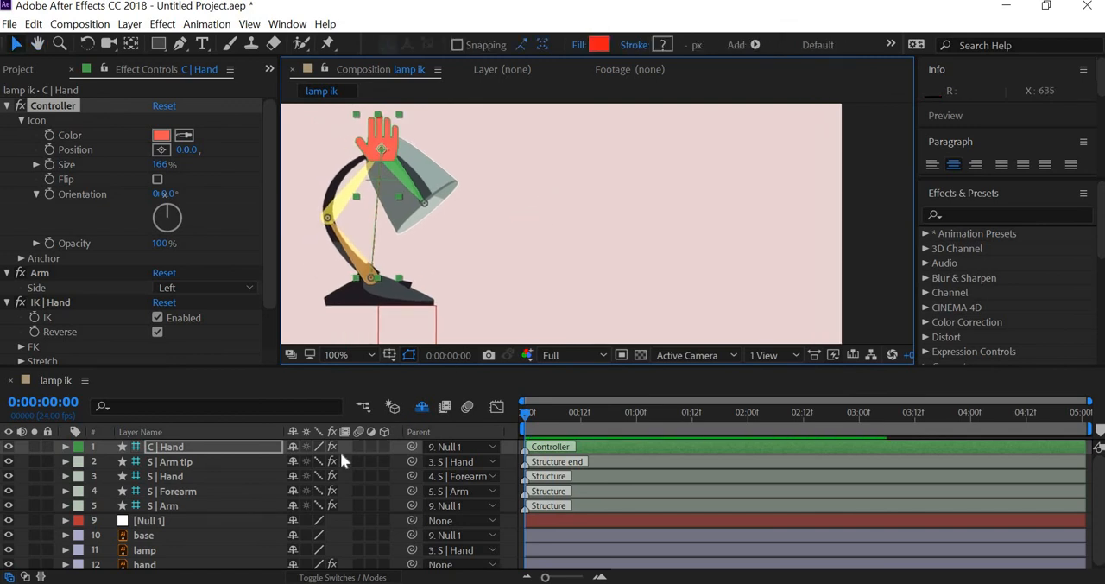
# - Try rotating the C | Hand controller by 9° to tilt the lampshade, and undo the rotation
pyautogui.press('r')
pyautogui.moveTo(309, 463)
pyautogui.mouseDown()
pyautogui.moveTo(377, 454)
pyautogui.moveTo(255, 447)
pyautogui.moveTo(329, 447)
pyautogui.moveTo(279, 440)
pyautogui.moveTo(297, 449)
pyautogui.mouseUp()
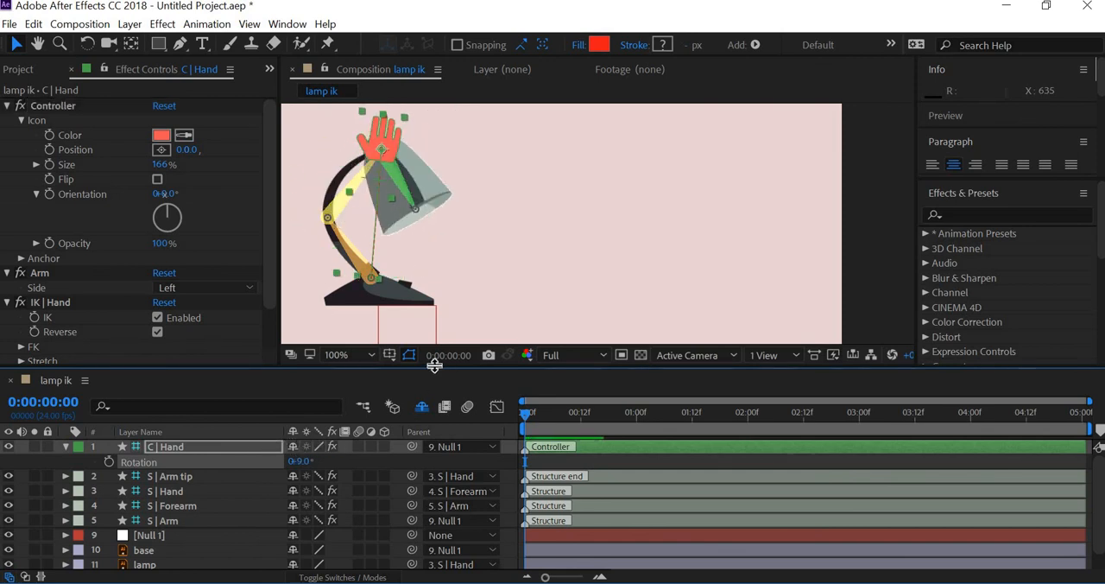
pyautogui.hotkey('ctrl', 'z')
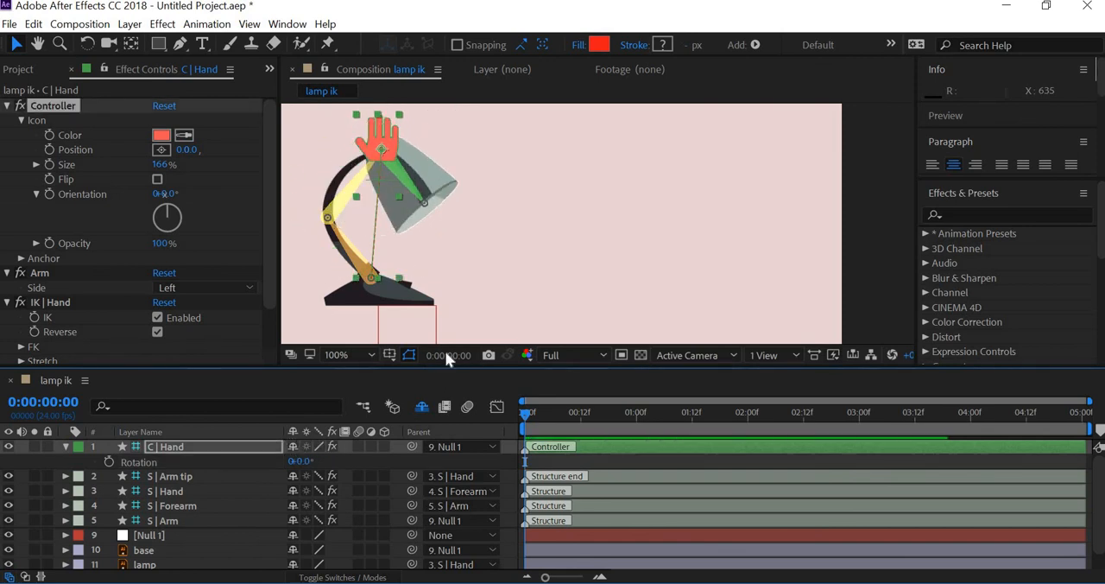
# - Turn off the visibility of the S | Arm tip, S | Hand, S | Forearm and S | Arm layers and shy them out of the timeline
pyautogui.moveTo(469, 271); pyautogui.dragTo(502, 231)
pyautogui.scroll(-3, 500, 235)
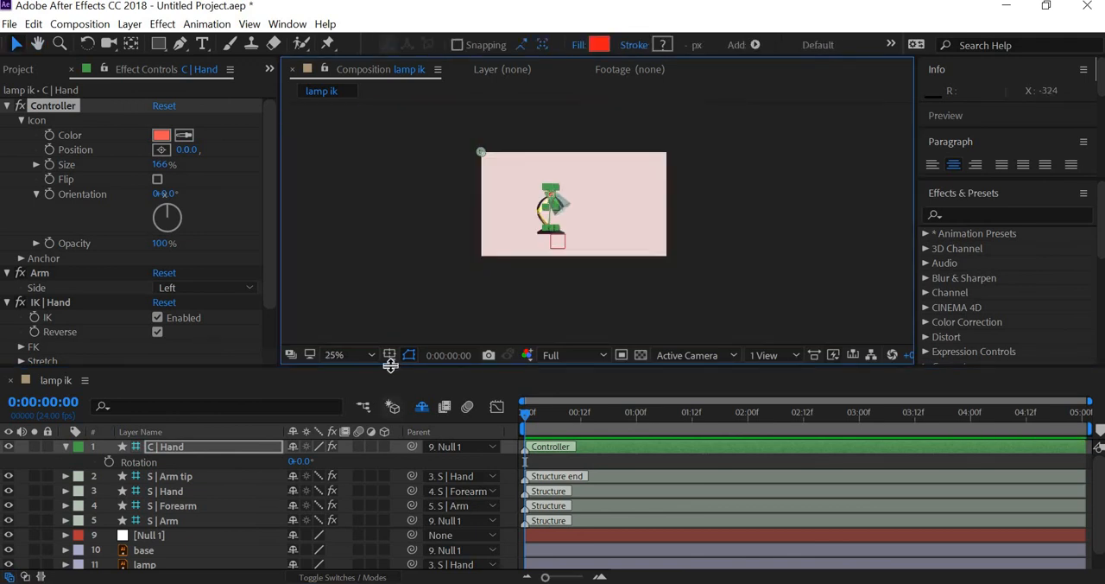
pyautogui.moveTo(386, 280); pyautogui.dragTo(385, 263)
pyautogui.press('space')
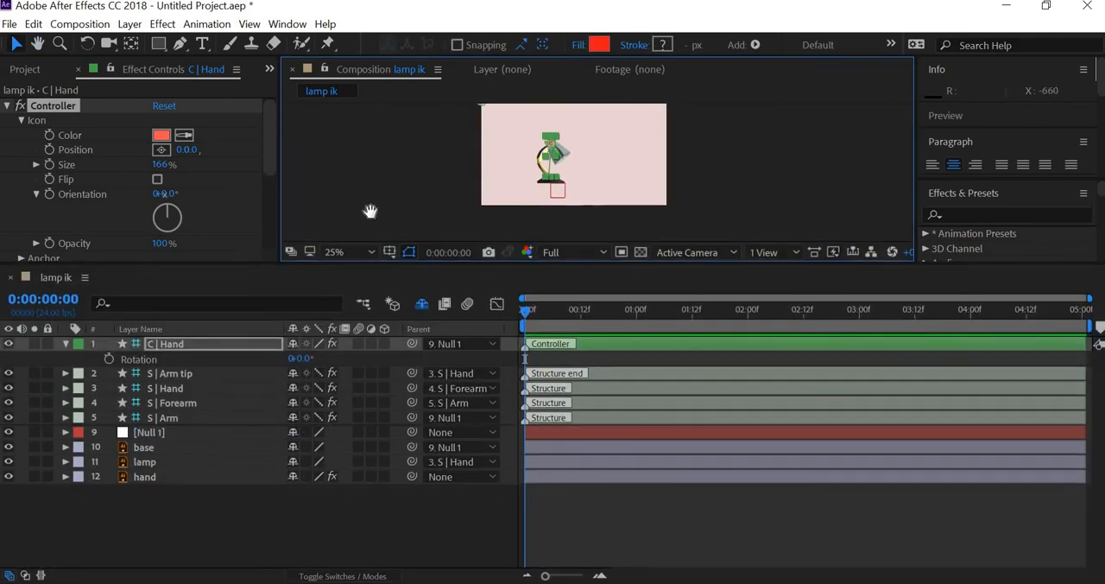
pyautogui.moveTo(504, 141); pyautogui.dragTo(562, 131)
pyautogui.click(415, 183)
pyautogui.scroll(2, 416, 186)
pyautogui.press('space')
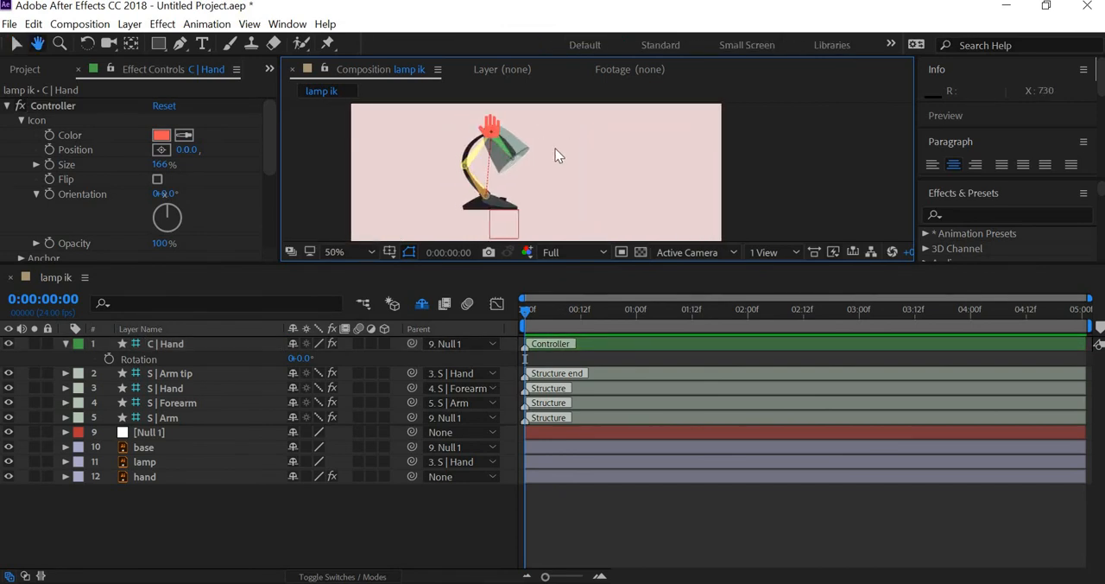
pyautogui.click(182, 376)
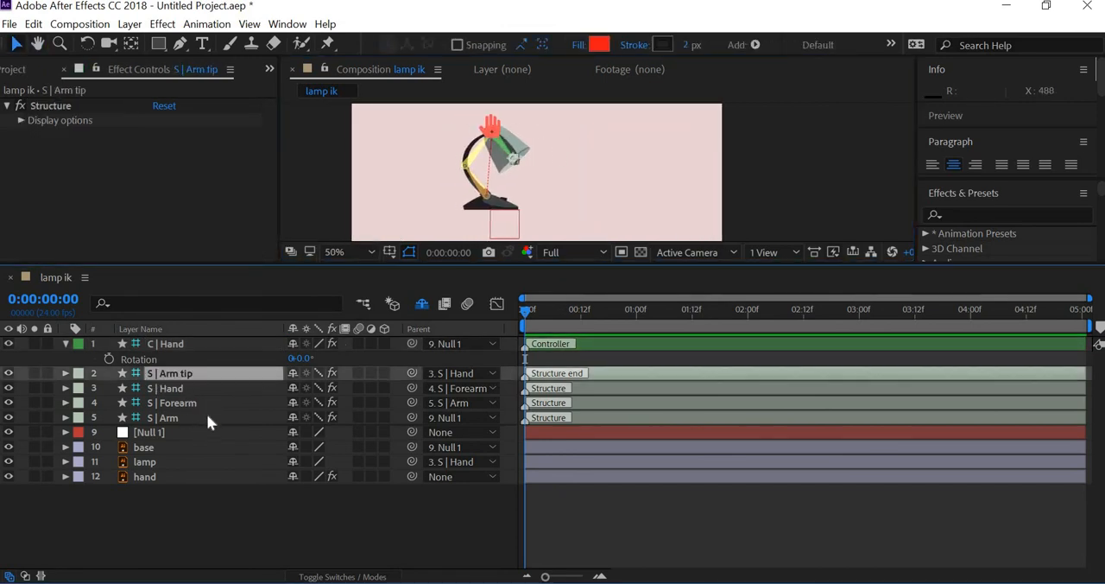
pyautogui.keyDown('shift'); pyautogui.click(174, 417); pyautogui.keyUp('shift')
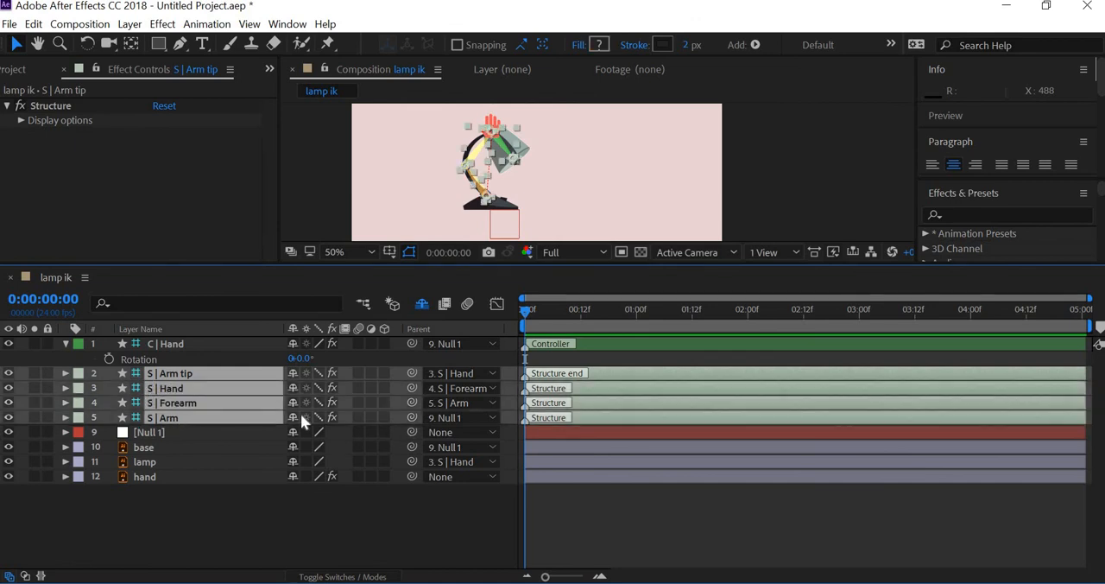
pyautogui.click(11, 420)
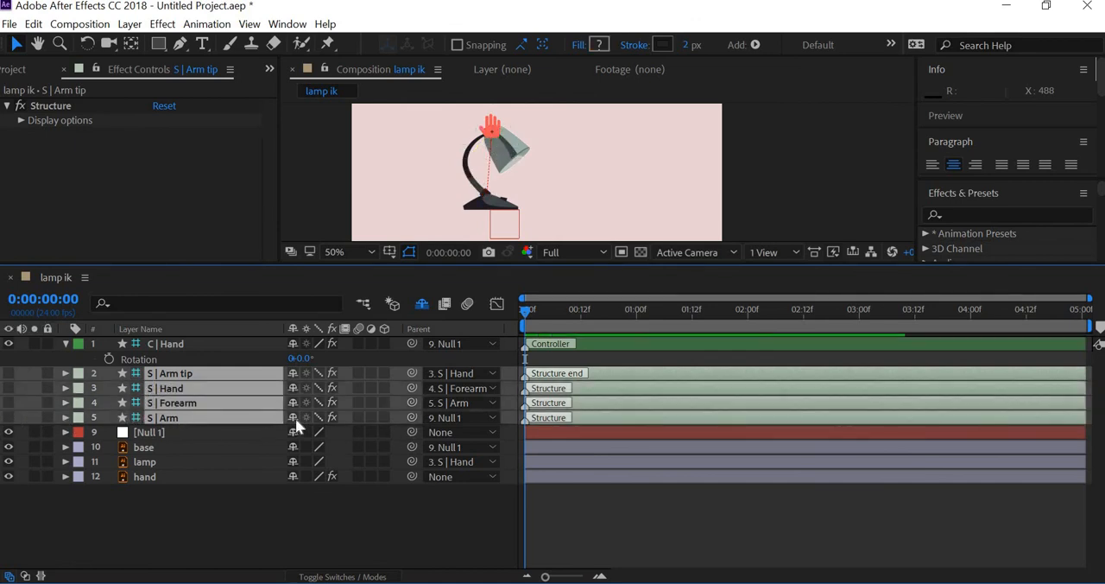
pyautogui.click(294, 418)
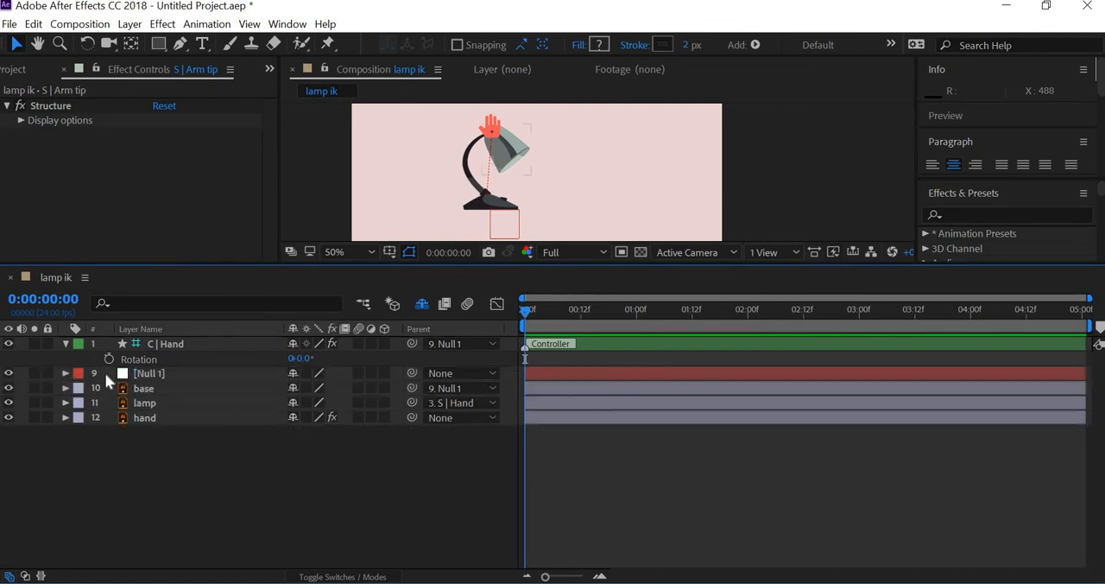
# - Show only the Position and Rotation properties of the C | Hand layer in the timeline
pyautogui.click(47, 344)
pyautogui.click(65, 344)
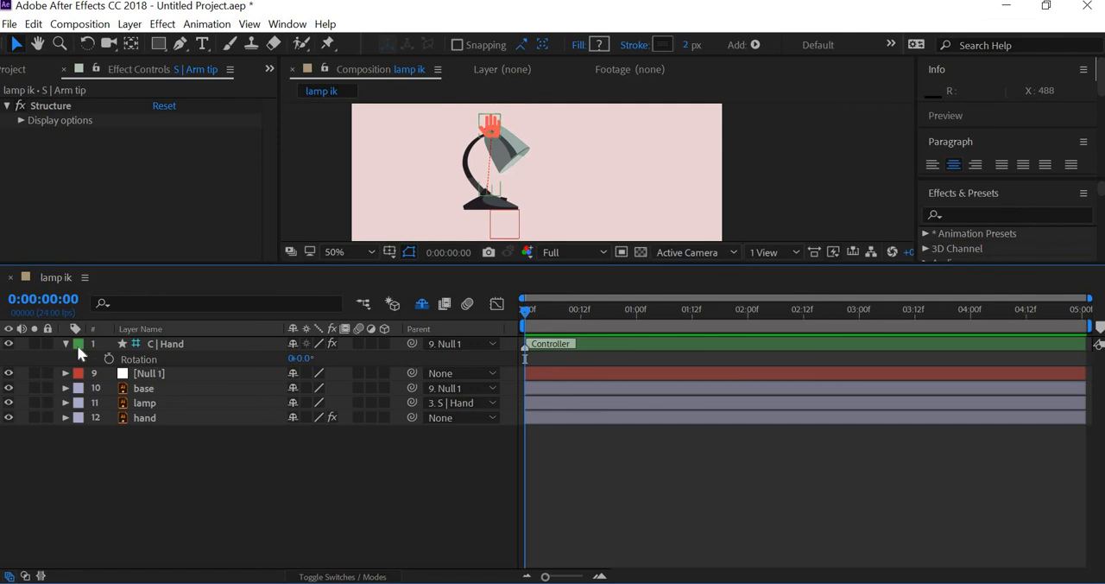
pyautogui.click(173, 346)
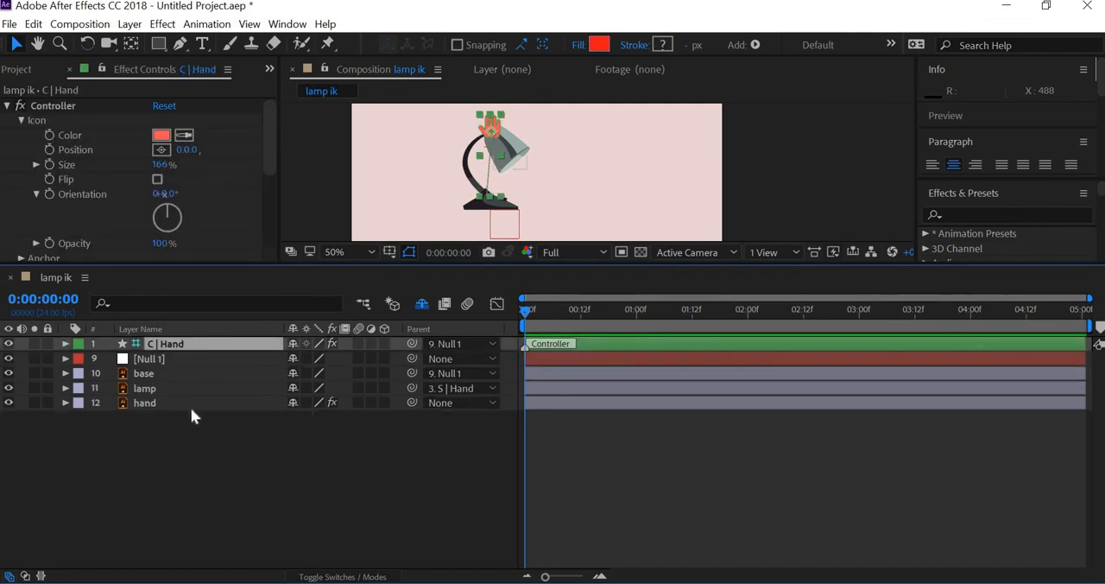
pyautogui.press('p')
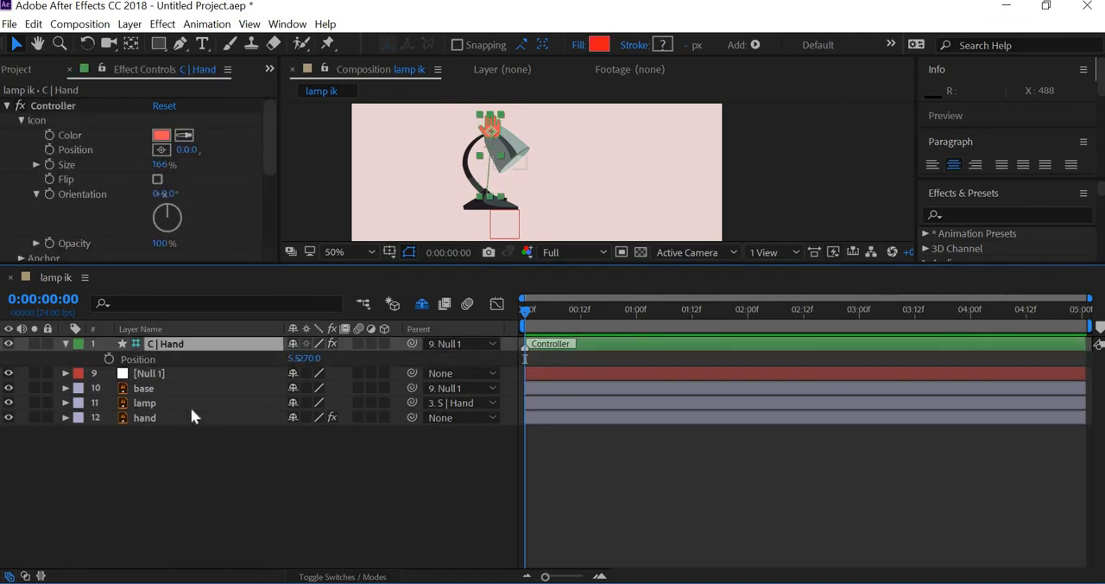
pyautogui.press('r')
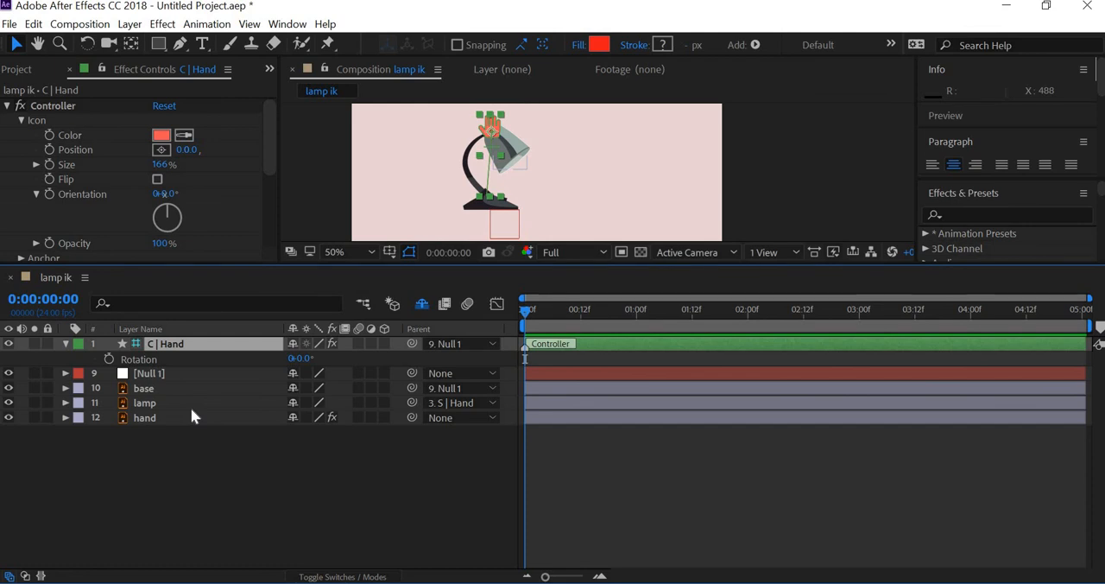
pyautogui.hotkey('shift', 'p')
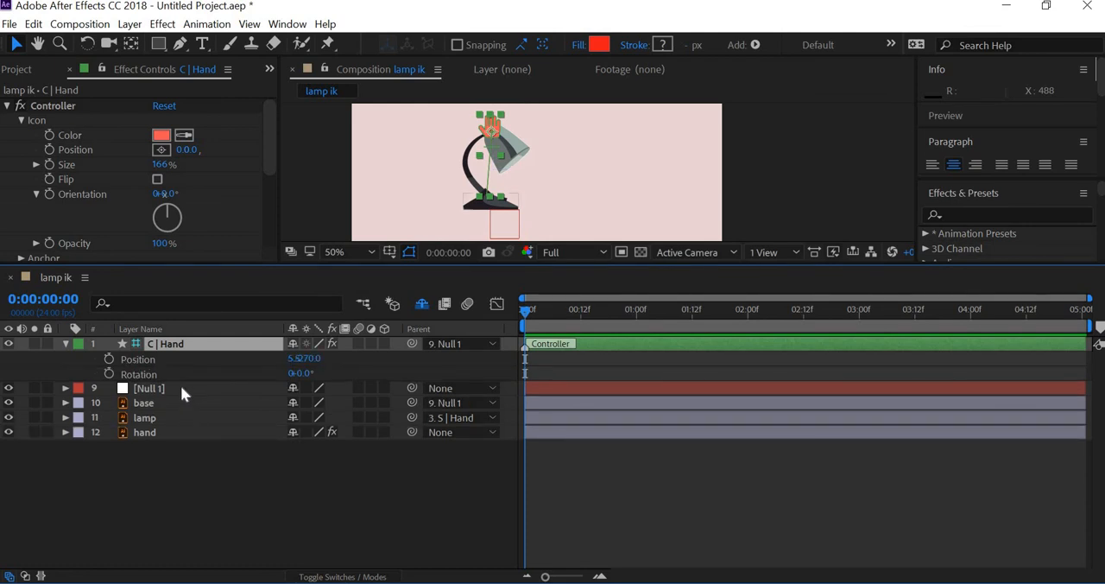
# - Reveal the Position property of Null 1 and the Rotation property of the base layer
pyautogui.click(182, 390)
pyautogui.press('p')
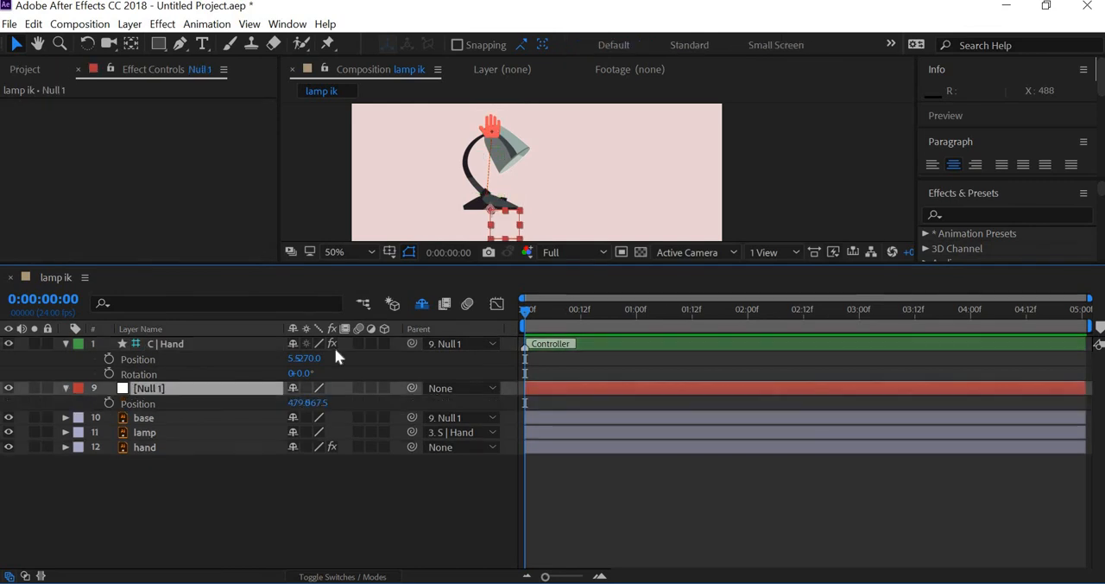
pyautogui.click(172, 416)
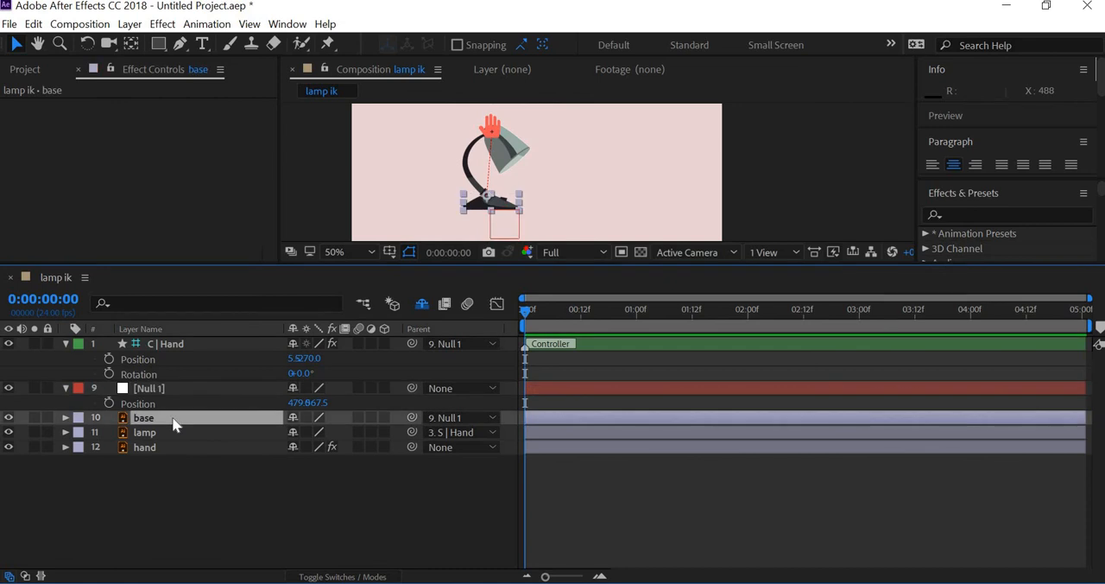
pyautogui.press('r')
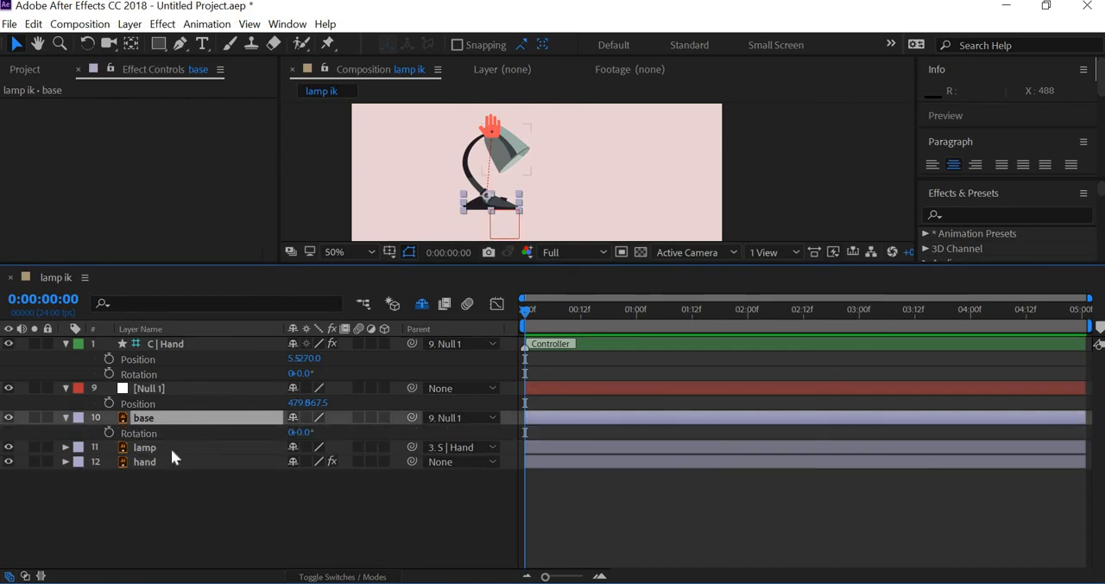
# - Shy the lamp and hand layers out of the timeline and rebalance the heights of the composition view and timeline
pyautogui.click(171, 447)
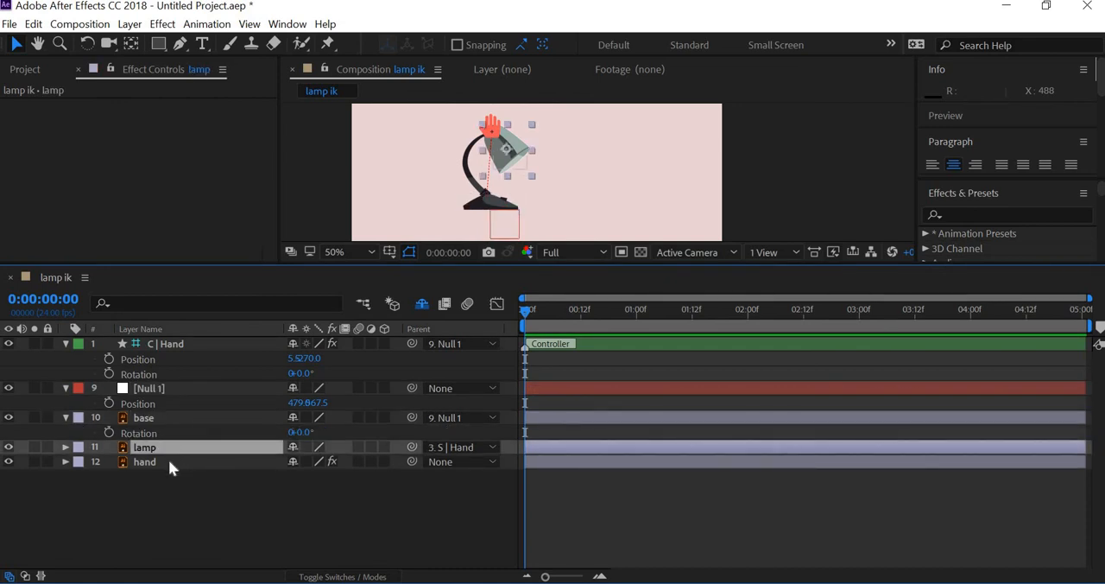
pyautogui.keyDown('shift'); pyautogui.click(168, 461); pyautogui.keyUp('shift')
pyautogui.click(294, 462)
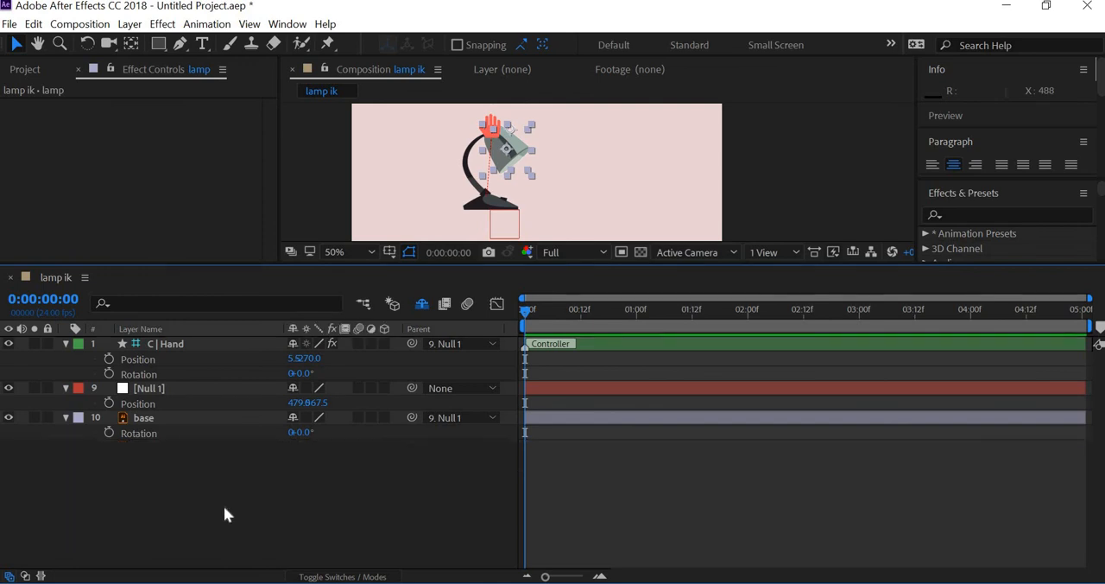
pyautogui.moveTo(677, 315); pyautogui.dragTo(672, 373)
pyautogui.click(661, 268)
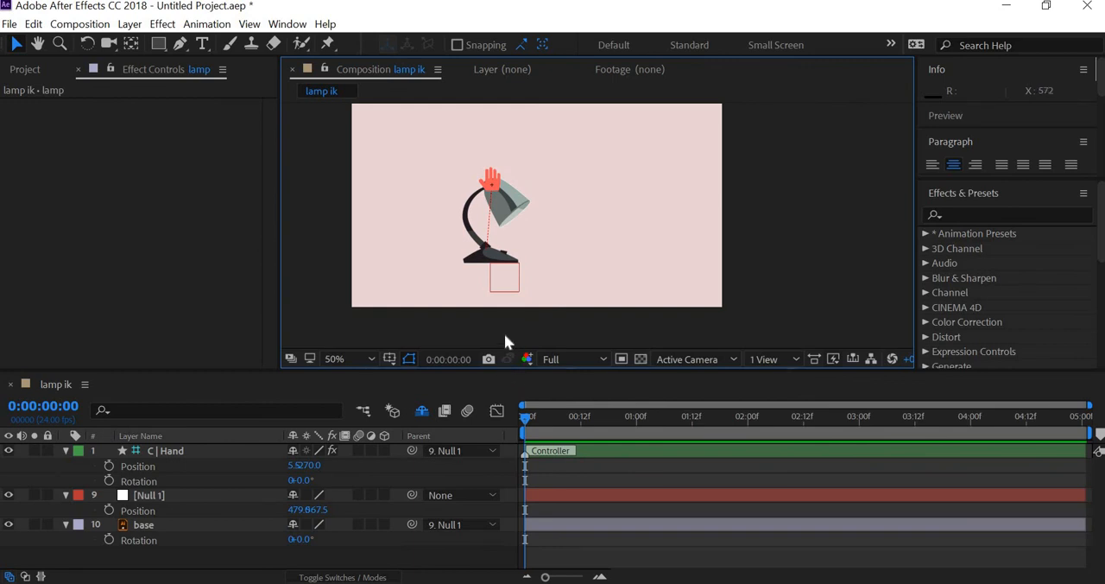
pyautogui.moveTo(505, 372); pyautogui.dragTo(504, 307)
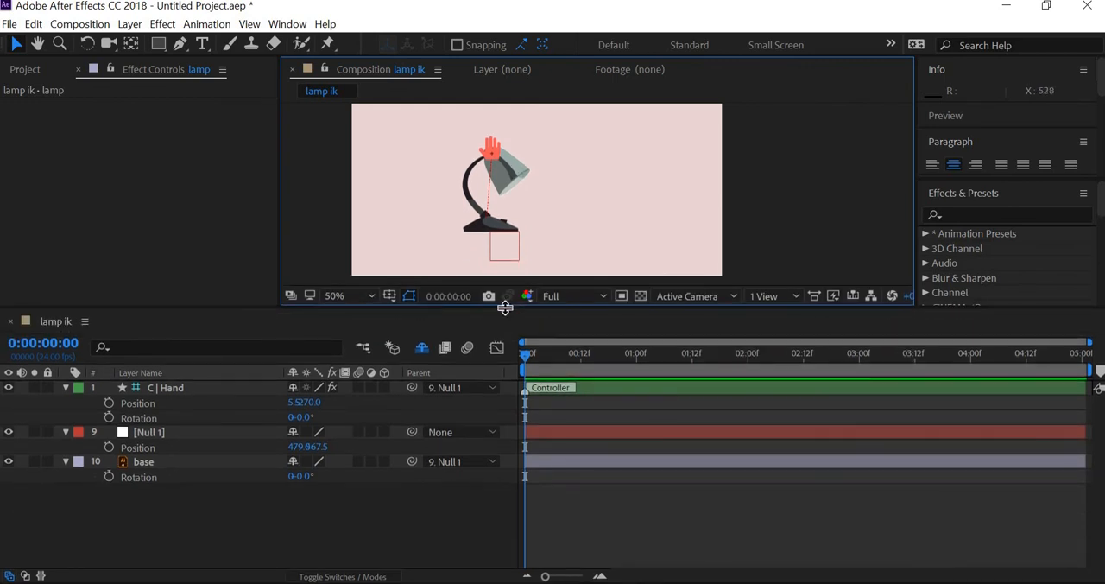